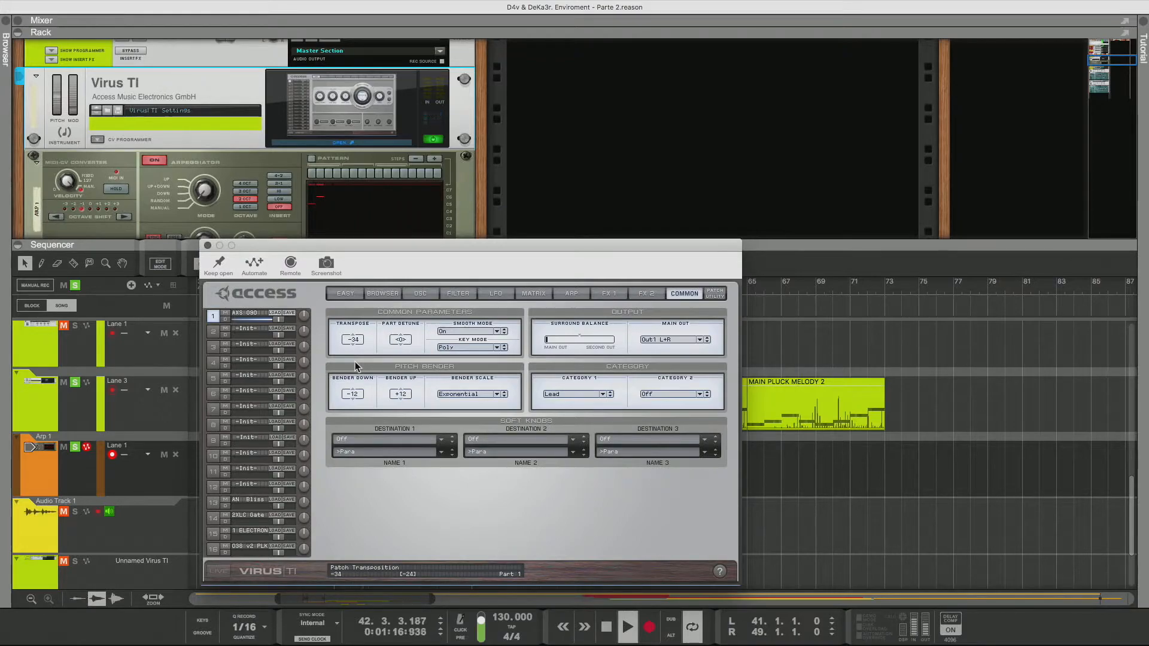
Browse the FX 2 and browser pages of the Virus TI editor and lower the amplifier envelope release on the filter page
{"action": "left_click", "coordinate": [646, 293]}
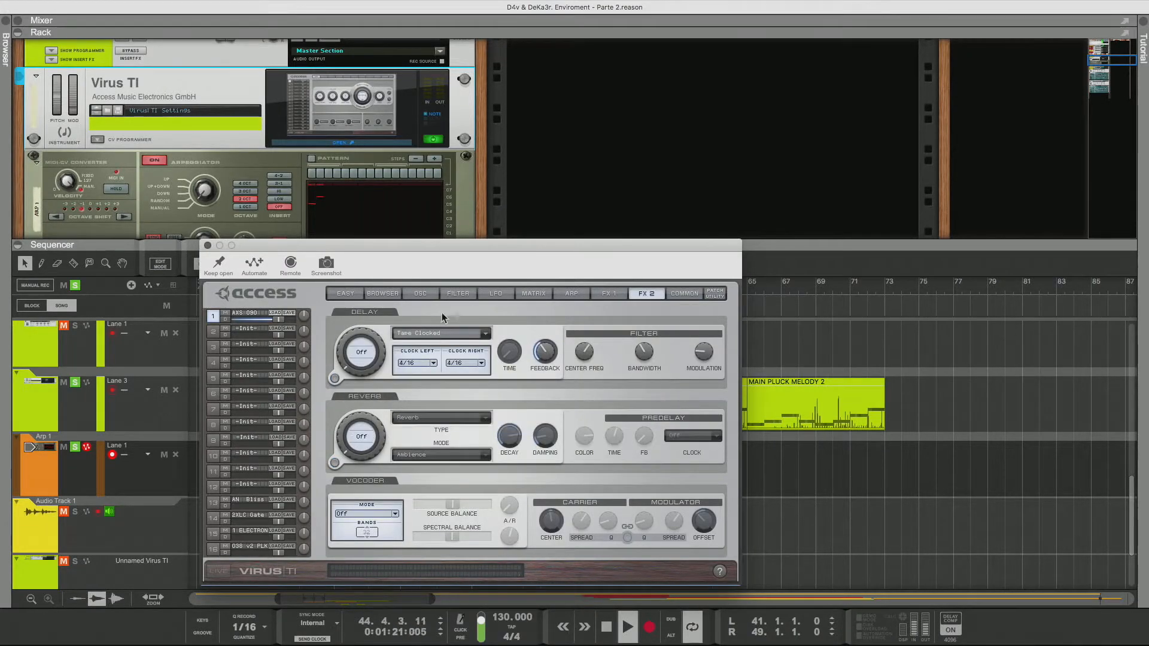
{"action": "left_click", "coordinate": [383, 294]}
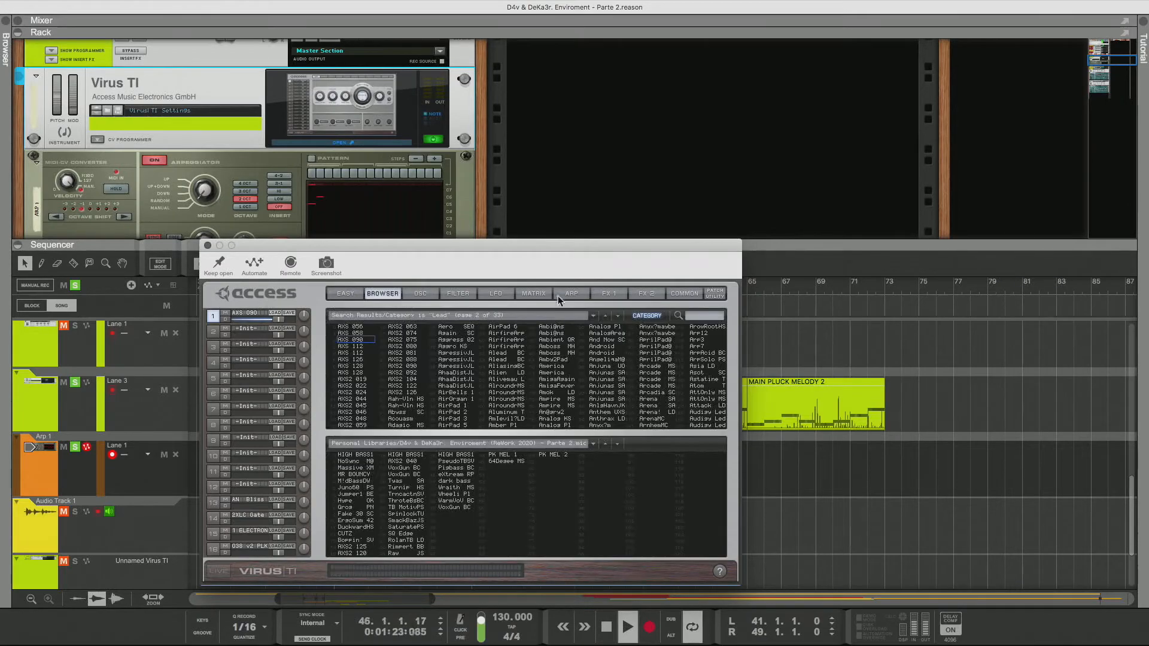
{"action": "left_click", "coordinate": [459, 294]}
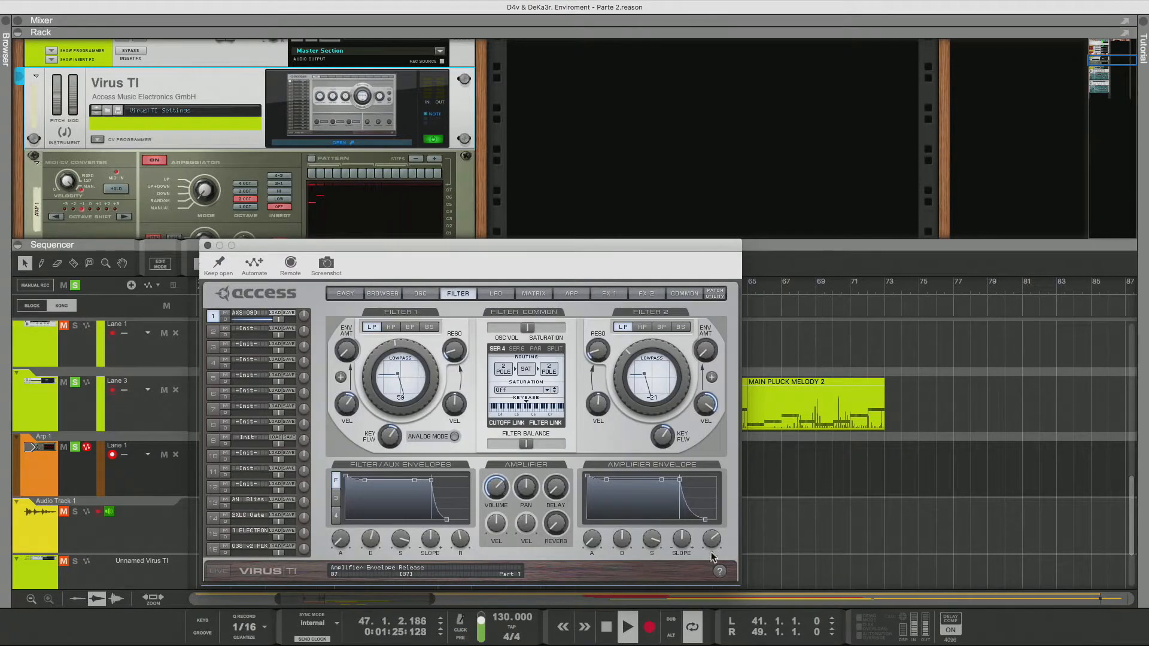
{"action": "left_click_drag", "start_coordinate": [711, 541], "coordinate": [710, 601]}
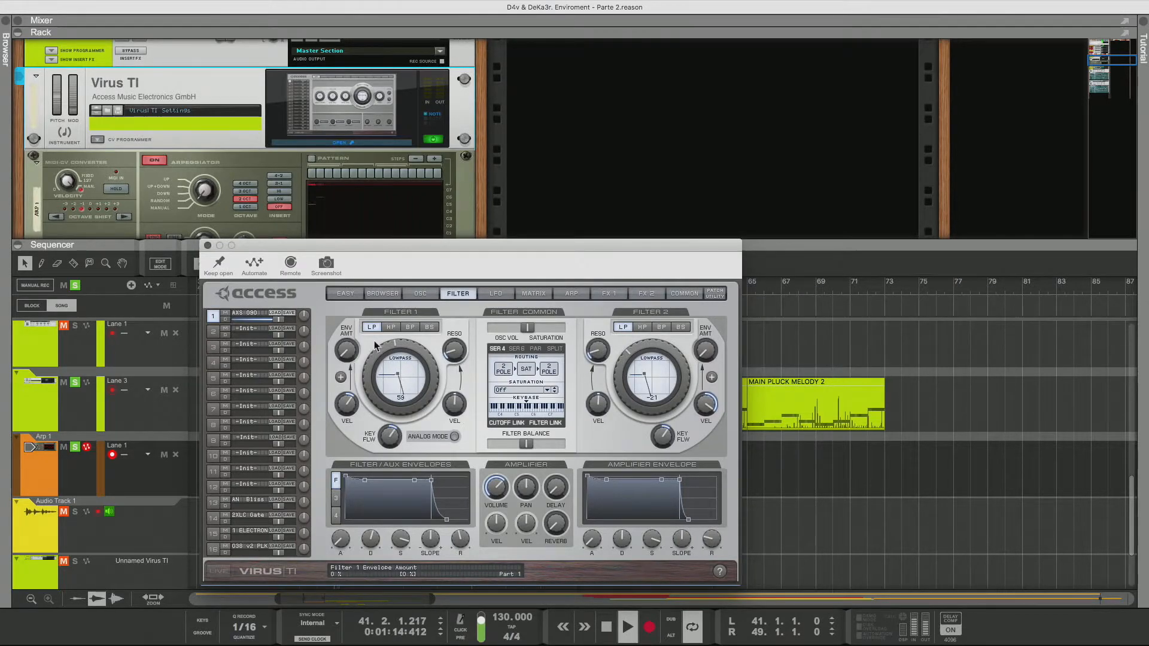
Adjust the patch transposition on the common page
{"action": "left_click", "coordinate": [684, 294]}
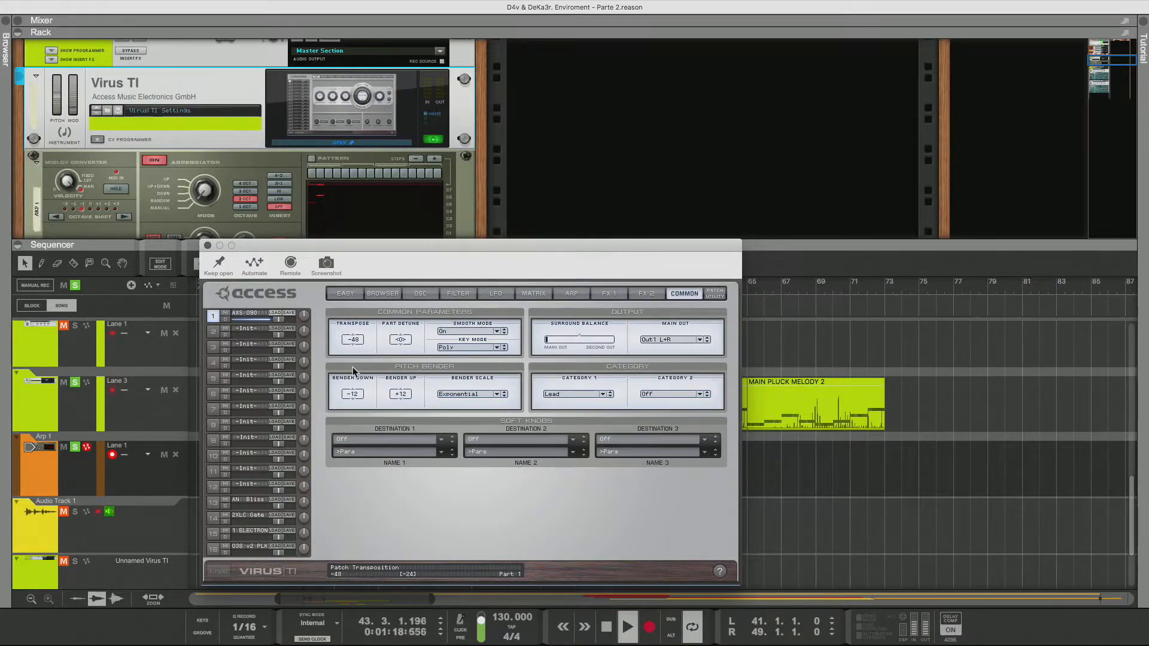
{"action": "left_click_drag", "start_coordinate": [353, 367], "coordinate": [355, 402]}
{"action": "left_click_drag", "start_coordinate": [356, 342], "coordinate": [365, 314]}
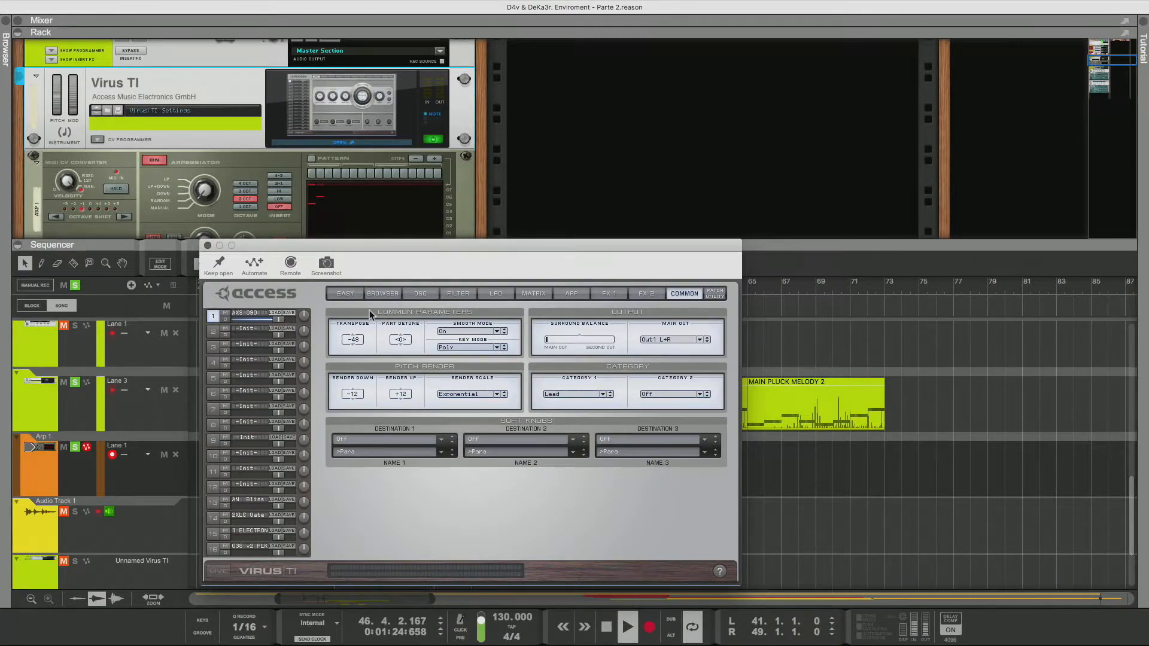
Shift the oscillator 1/2 balance toward oscillator 1 and copy the slot 1 patch into slot 12
{"action": "left_click", "coordinate": [420, 293]}
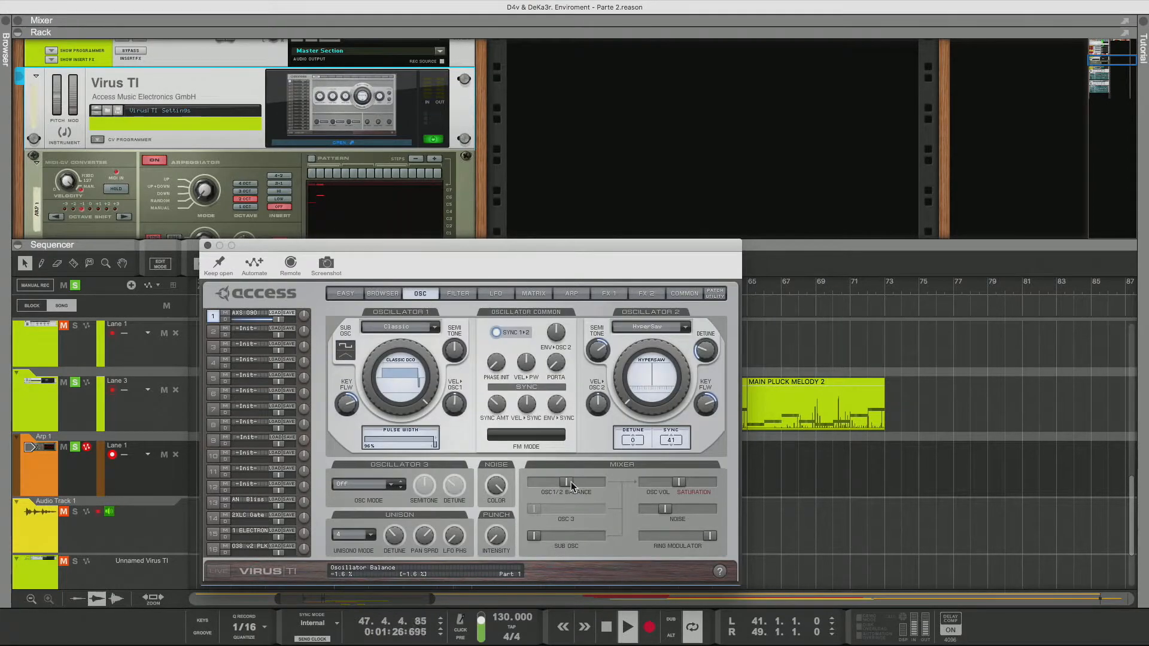
{"action": "left_click_drag", "start_coordinate": [572, 486], "coordinate": [513, 487]}
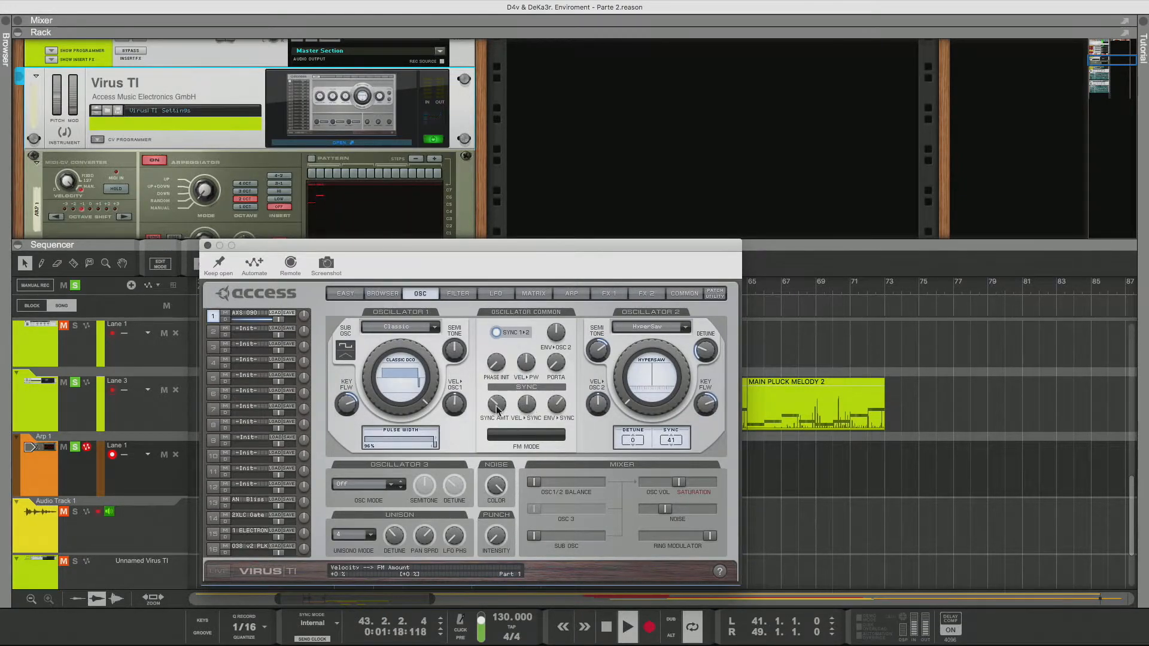
{"action": "left_click_drag", "start_coordinate": [240, 311], "coordinate": [245, 486]}
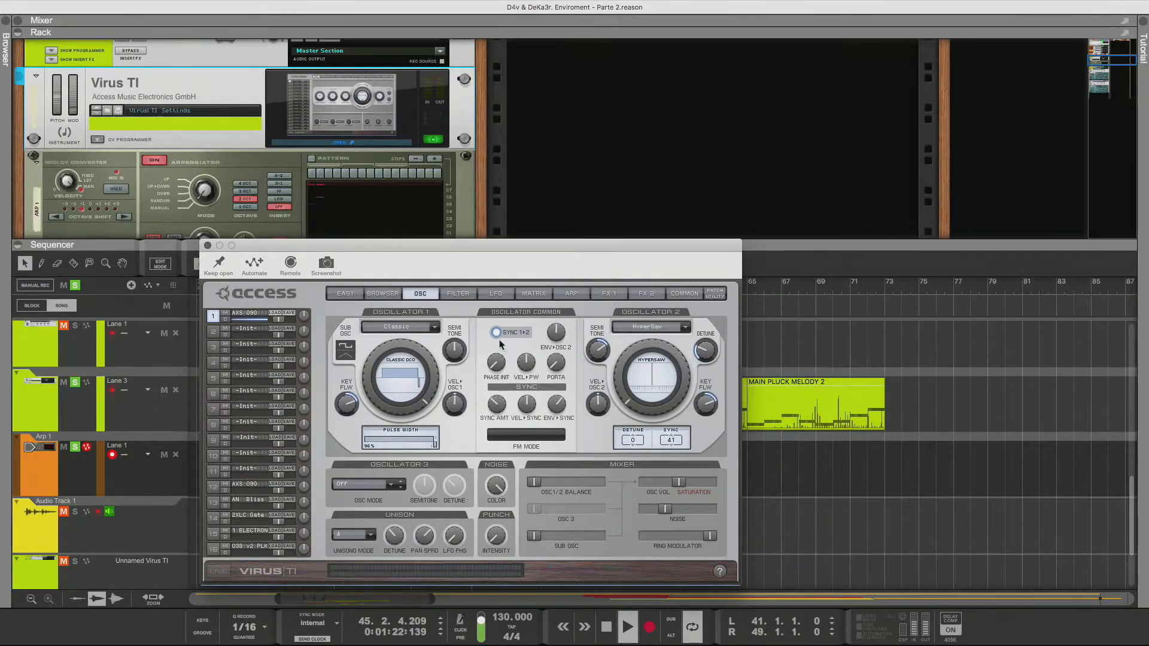
Fine-tune the amplifier envelope release on the filter page
{"action": "left_click", "coordinate": [459, 294]}
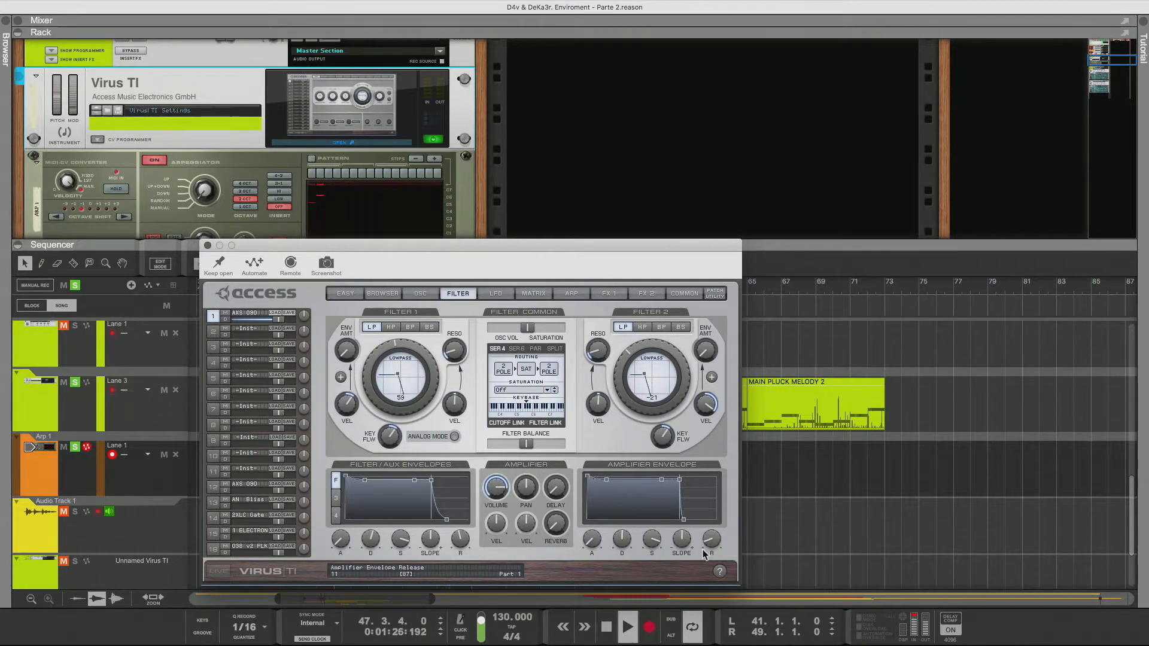
{"action": "left_click_drag", "start_coordinate": [703, 549], "coordinate": [701, 547]}
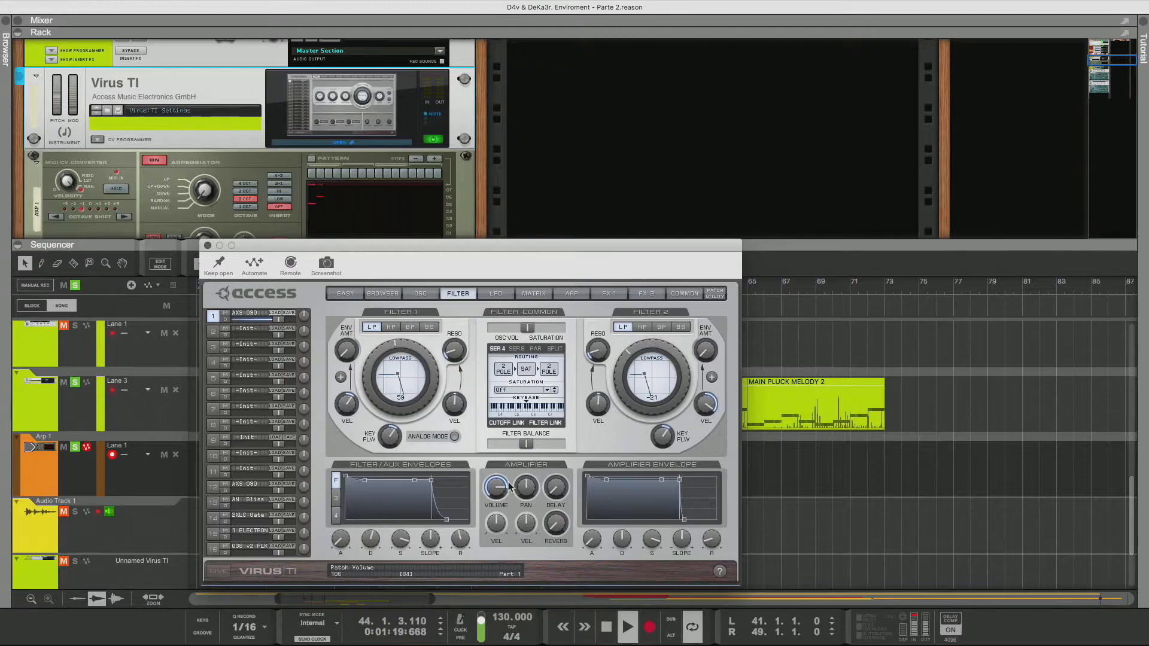
{"action": "left_click_drag", "start_coordinate": [306, 255], "coordinate": [522, 154]}
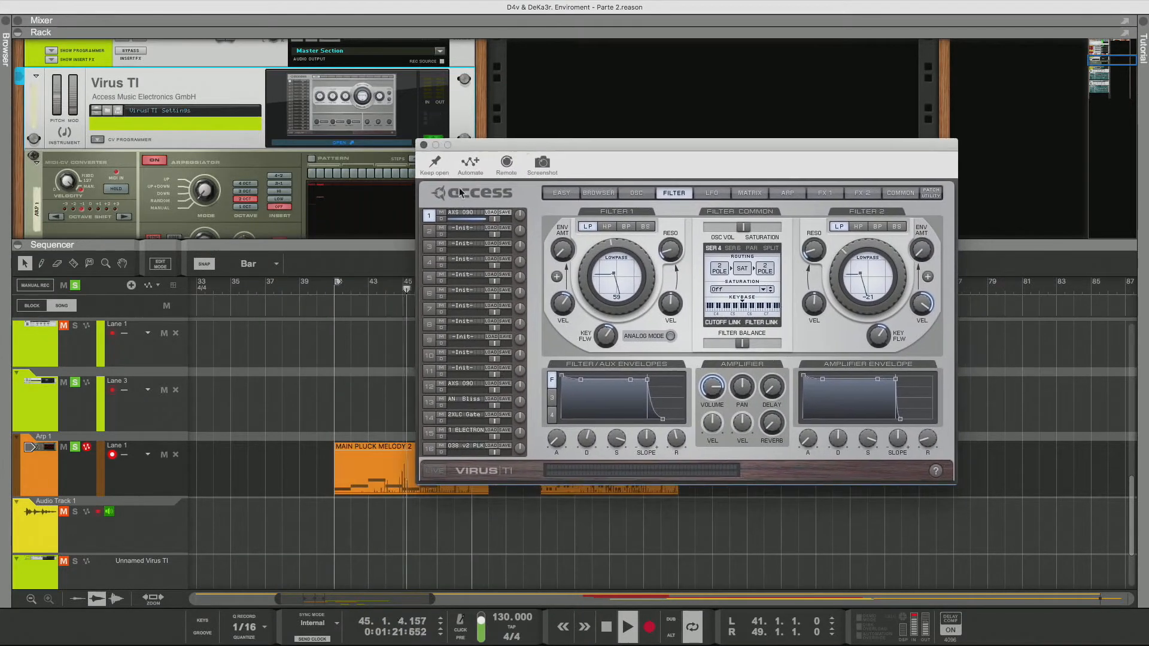
Solo the D4v & DeKa3r. Enviroment audio track in the sequencer
{"action": "scroll", "coordinate": [79, 384], "scroll_direction": "up", "scroll_amount": 6}
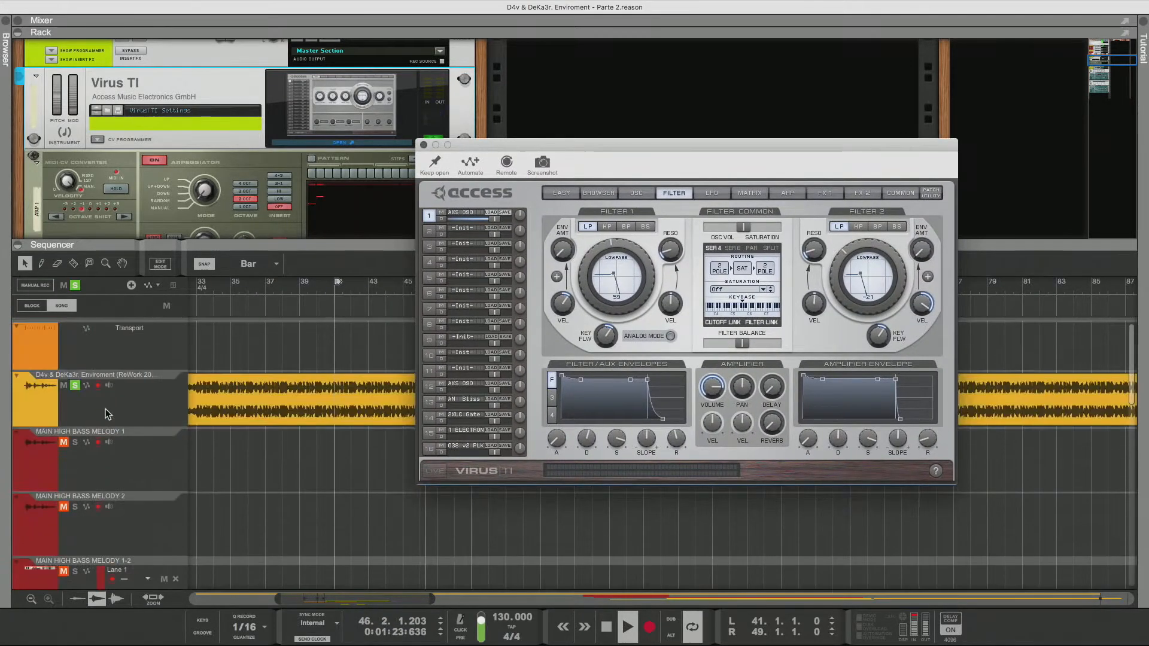
{"action": "left_click", "coordinate": [75, 361]}
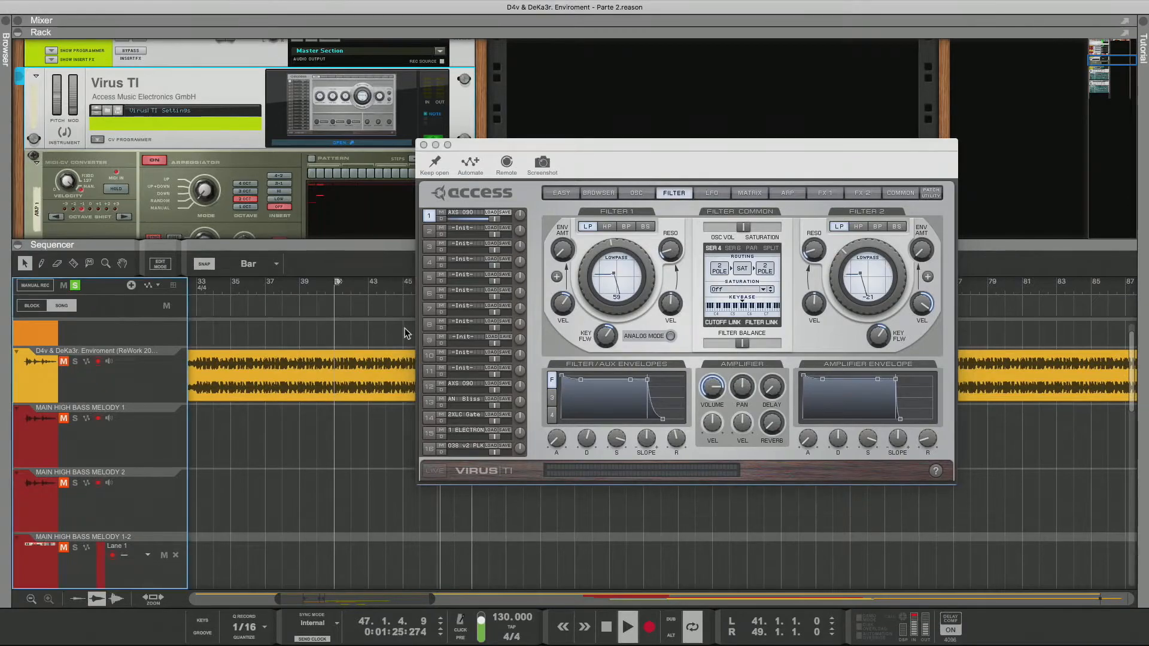
Adjust the oscillator 1/2 balance on the oscillator page
{"action": "left_click", "coordinate": [636, 193]}
{"action": "left_click_drag", "start_coordinate": [666, 160], "coordinate": [563, 236]}
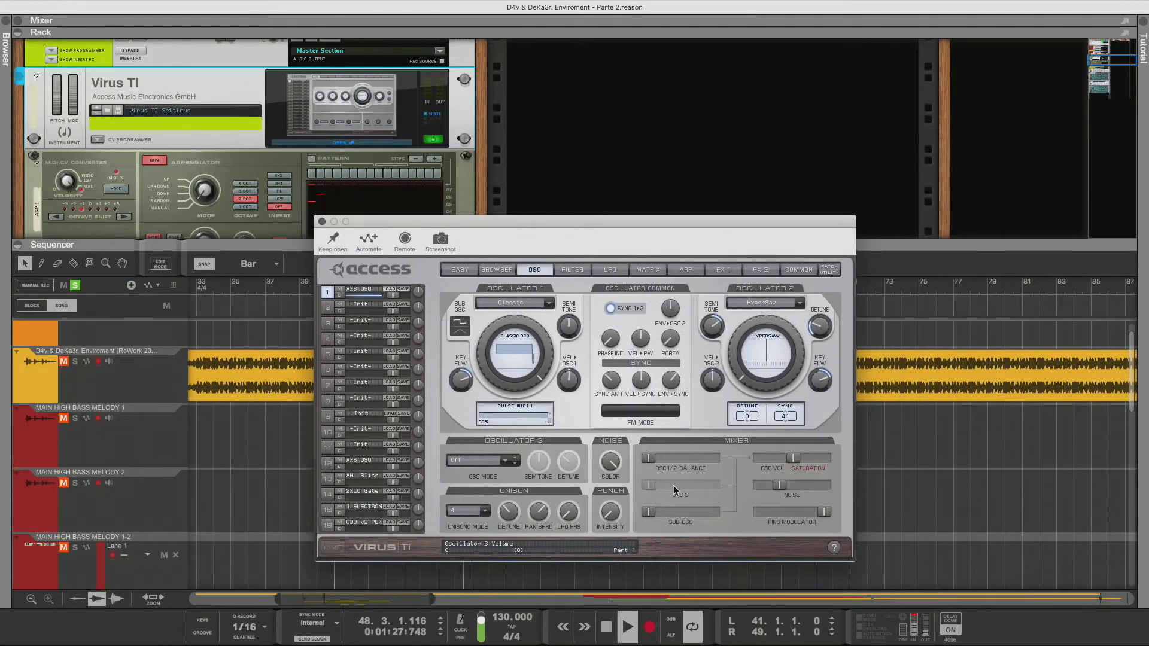
{"action": "left_click_drag", "start_coordinate": [648, 457], "coordinate": [613, 476]}
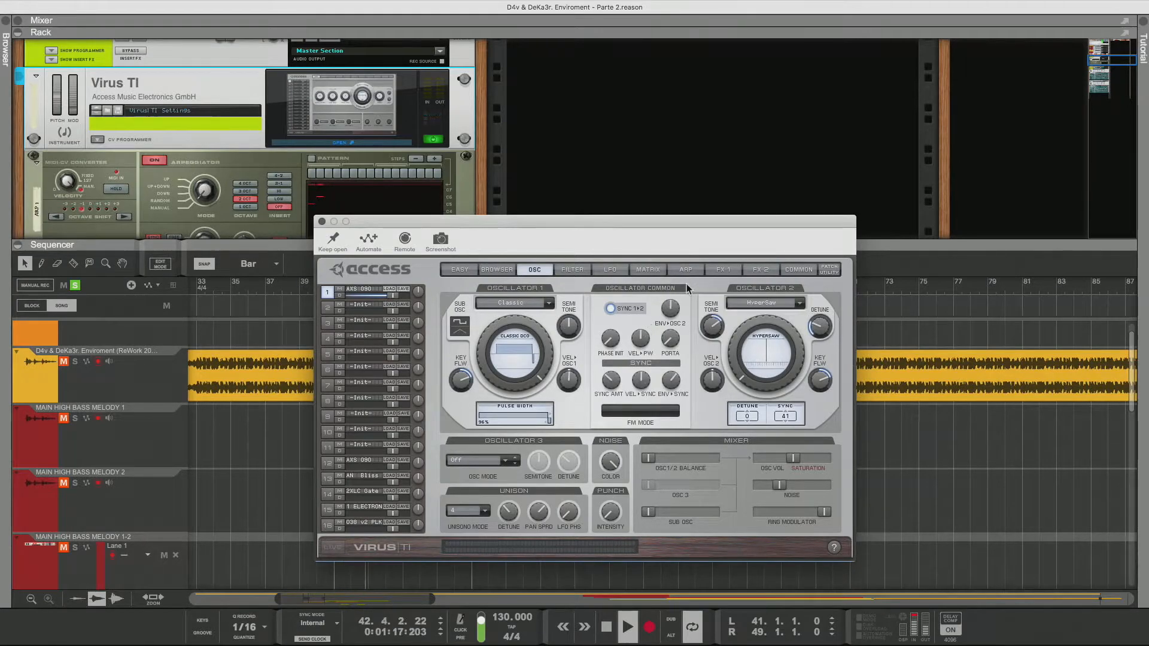
View the matrix page and set the LFO 3 fade-in time to about 34 on the LFO page
{"action": "left_click", "coordinate": [651, 271]}
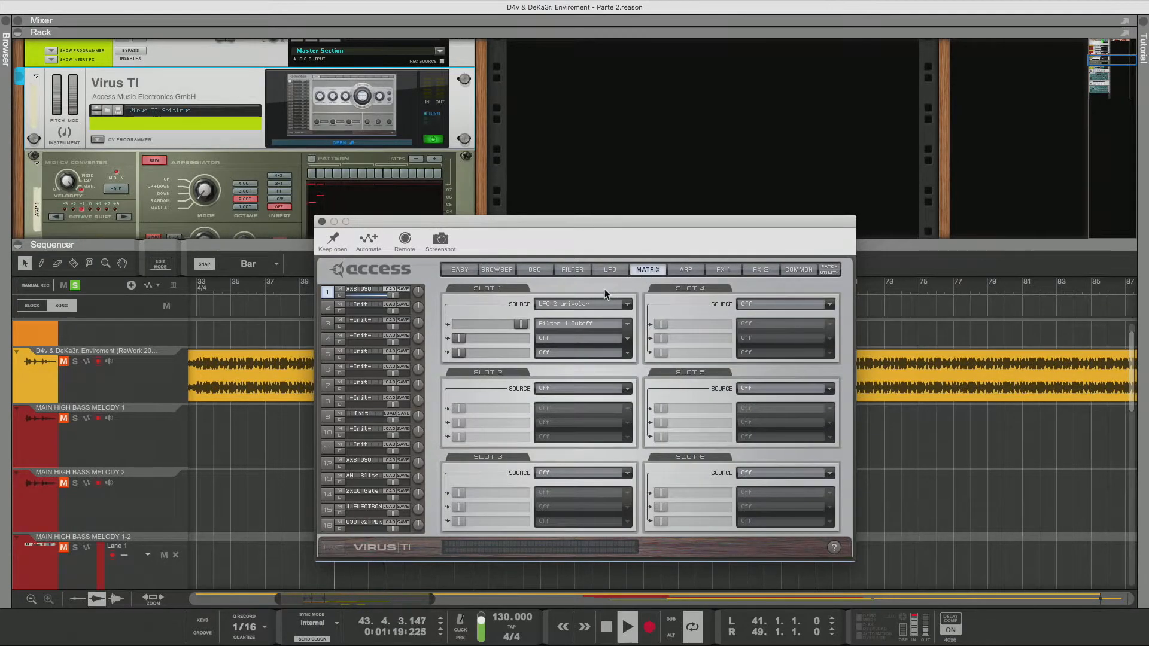
{"action": "left_click", "coordinate": [608, 269]}
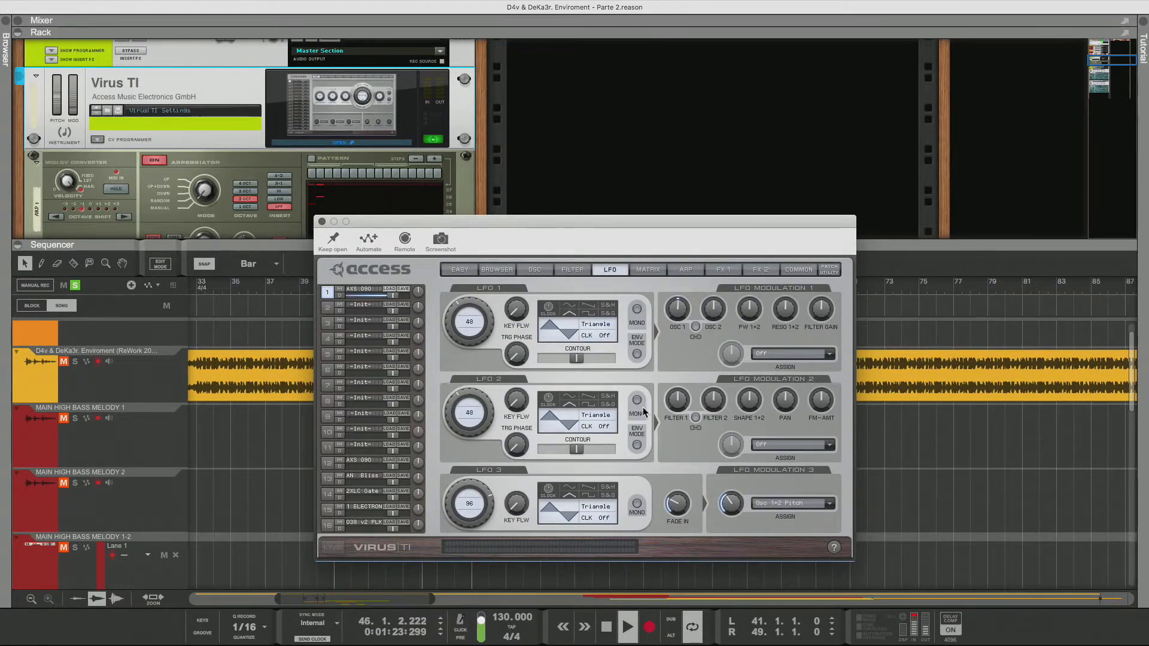
{"action": "mouse_move", "coordinate": [681, 507]}
{"action": "mouse_move", "coordinate": [689, 452]}
{"action": "left_mouse_down"}
{"action": "mouse_move", "coordinate": [687, 576]}
{"action": "mouse_move", "coordinate": [678, 470]}
{"action": "left_mouse_up"}
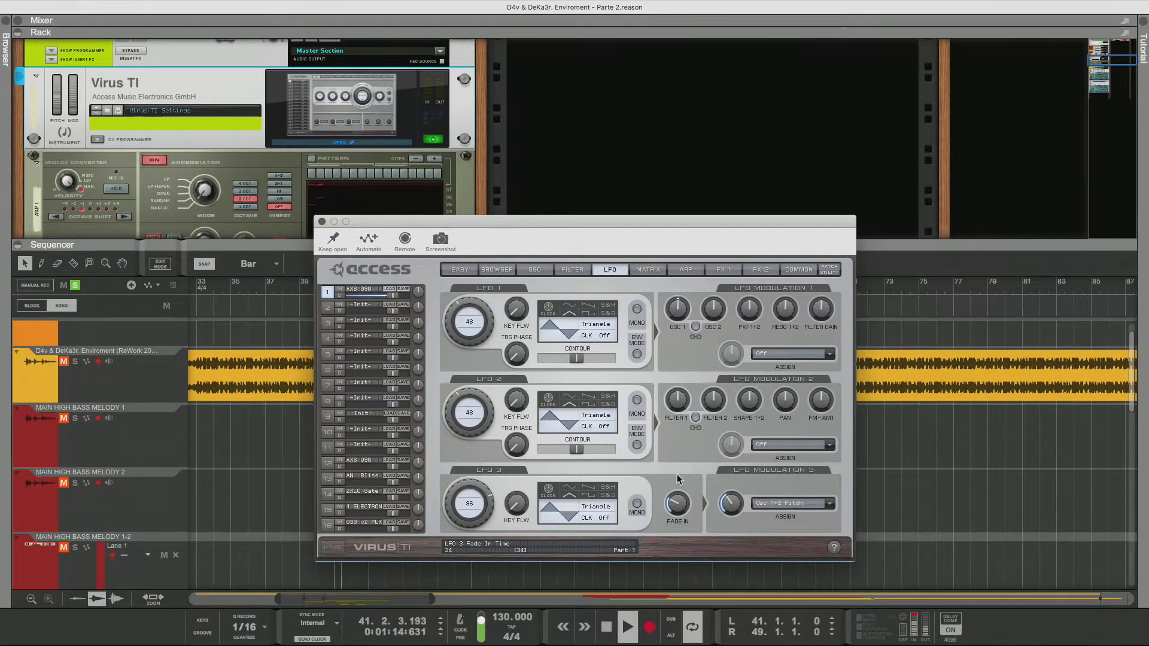
Raise the amplifier envelope release on the filter page and close the Virus TI editor
{"action": "left_click", "coordinate": [575, 270]}
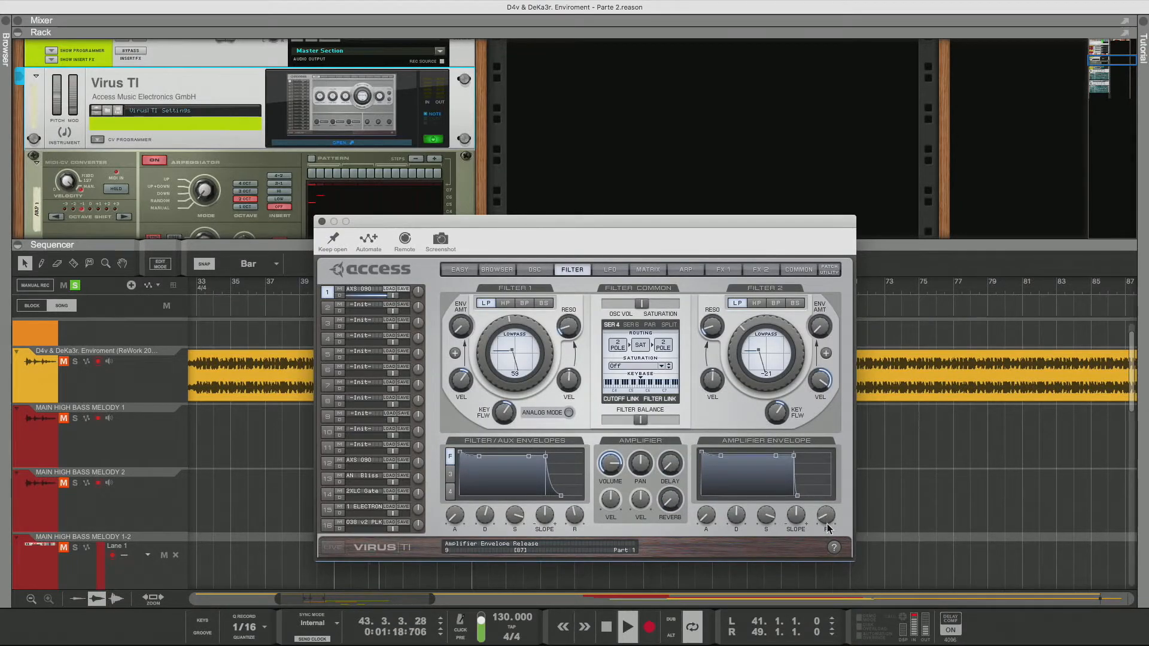
{"action": "left_click_drag", "start_coordinate": [825, 529], "coordinate": [828, 514]}
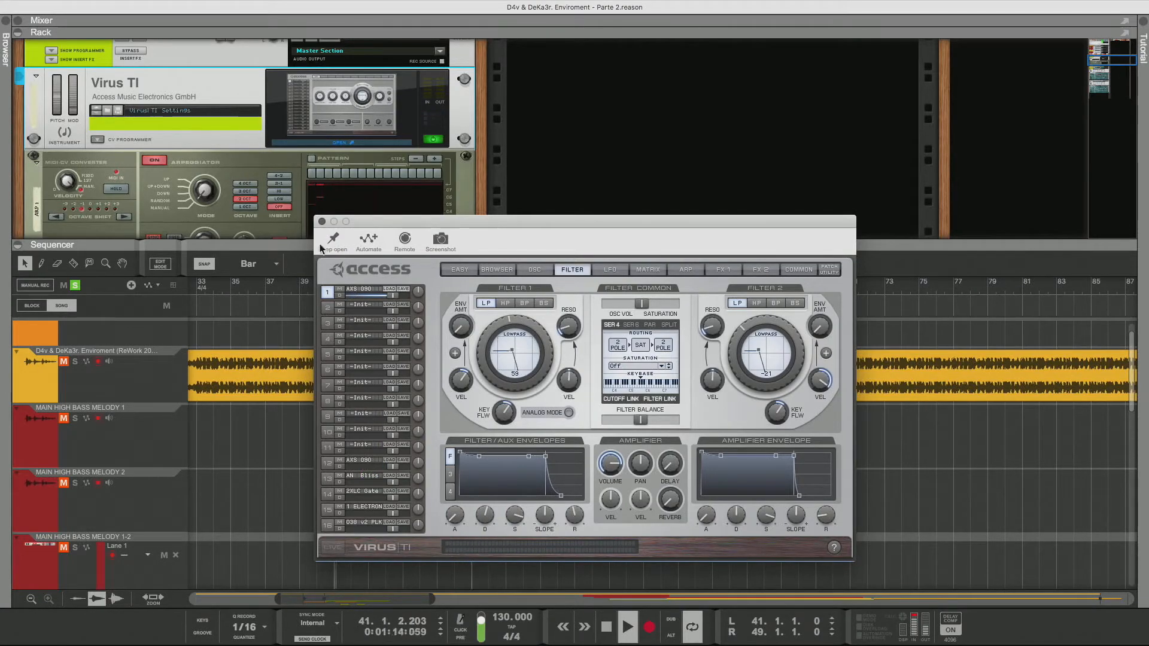
{"action": "left_click", "coordinate": [321, 221]}
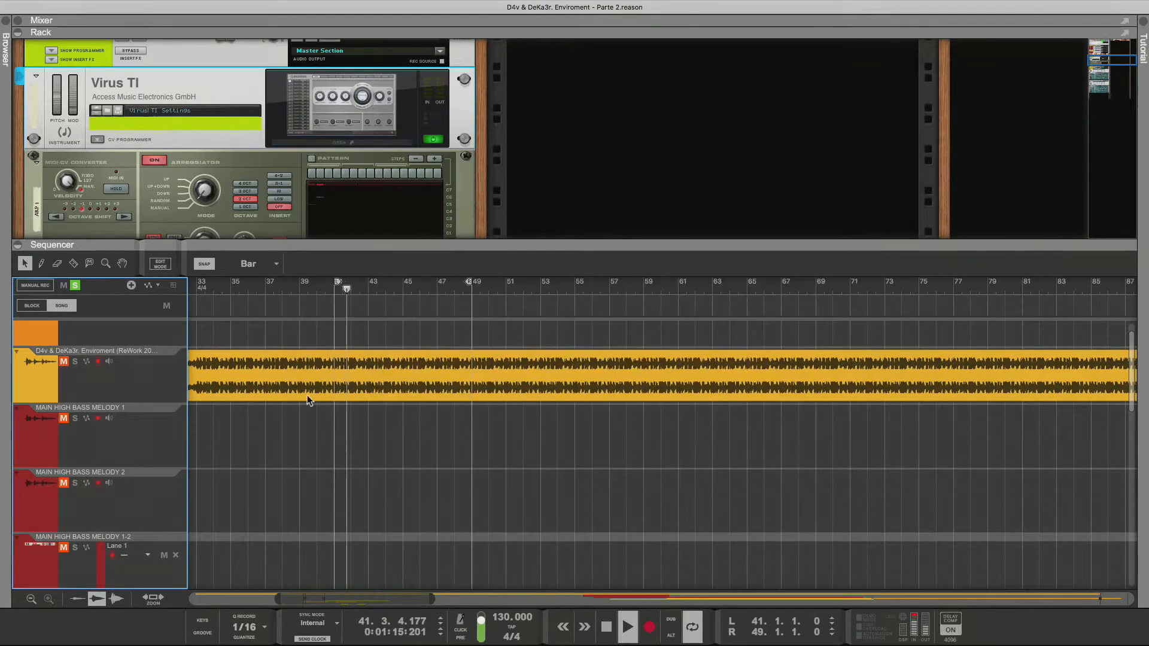
Toggle mute and solo on the D4v & DeKa3r. Enviroment audio track
{"action": "left_click", "coordinate": [63, 362]}
{"action": "left_click", "coordinate": [75, 361]}
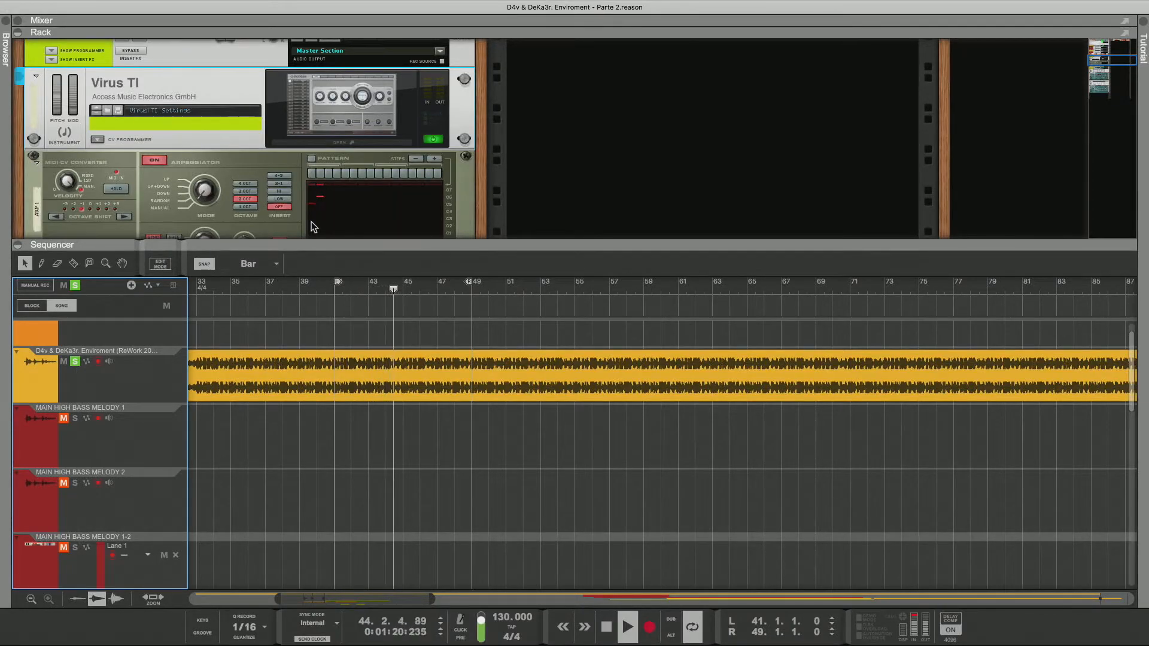
Reopen the Virus TI editor, go to its browser and load the AXS 112 patch
{"action": "left_click", "coordinate": [336, 142]}
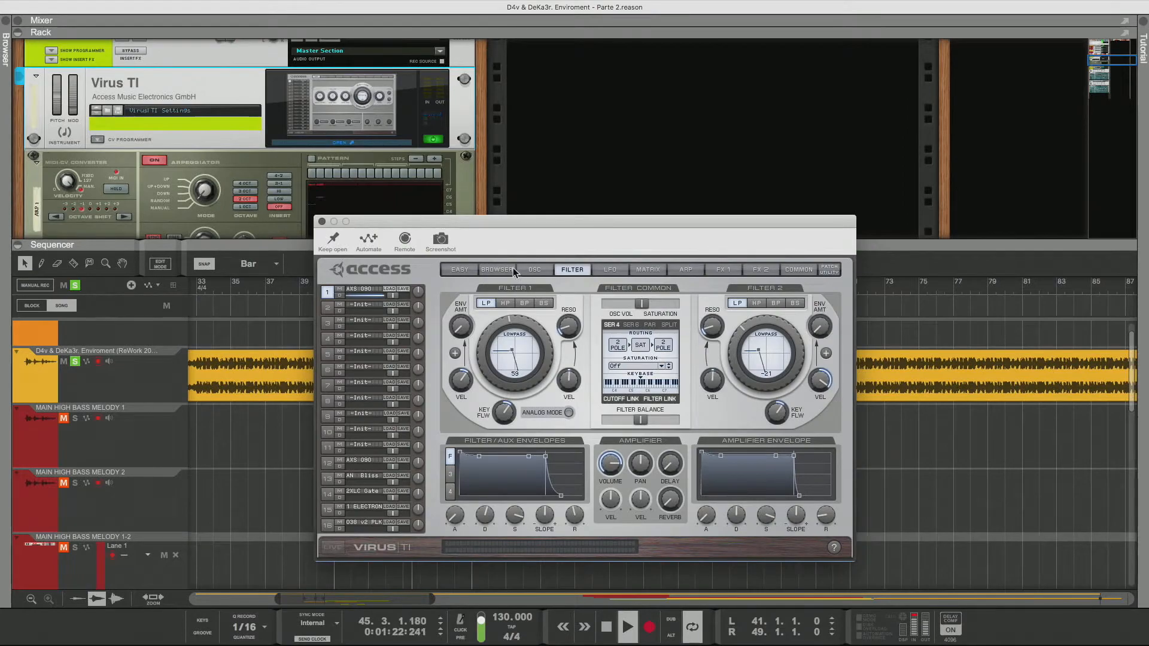
{"action": "left_click", "coordinate": [498, 270]}
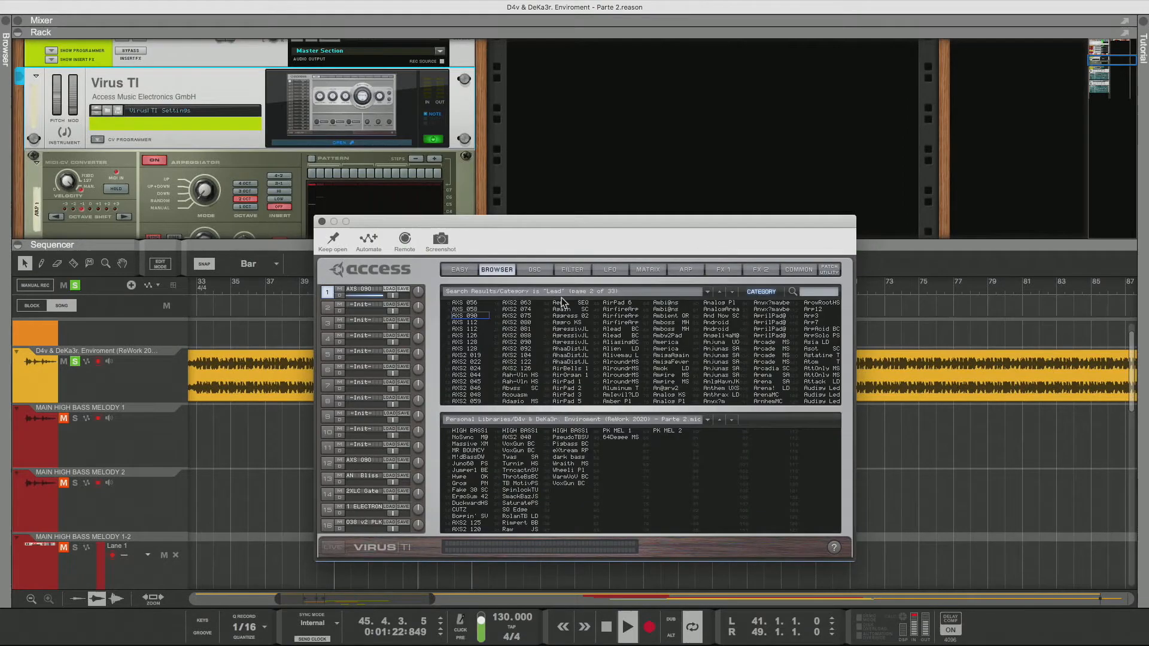
{"action": "left_click", "coordinate": [487, 329]}
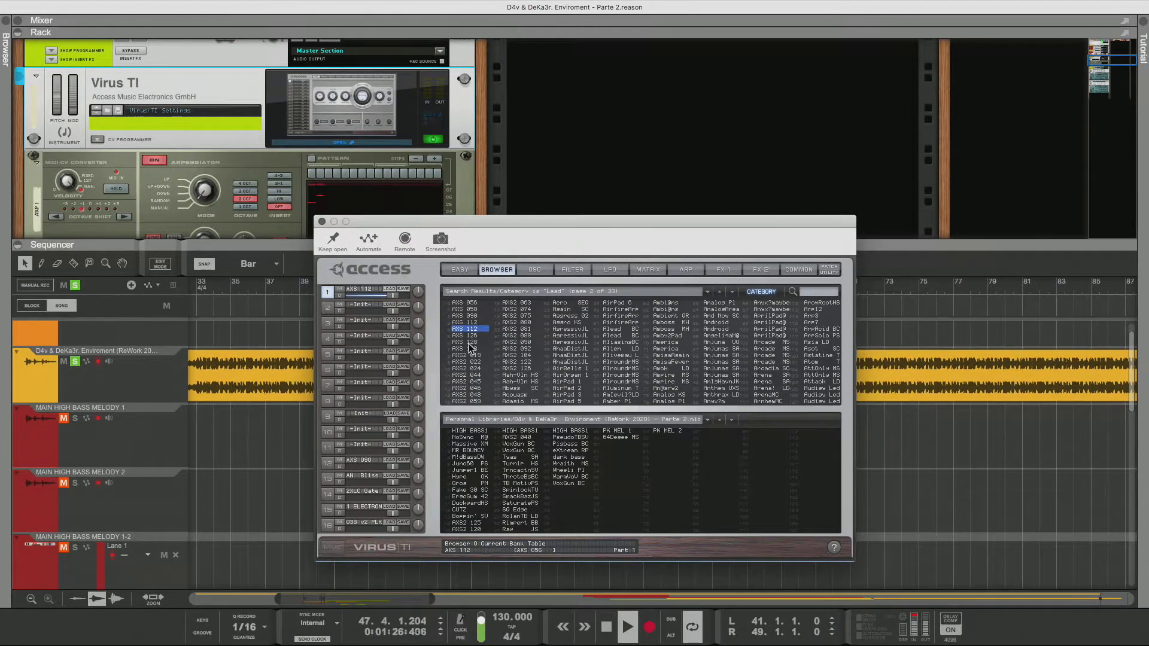
Step through the Lead patch list from AXS 126 down to AXS2 063, auditioning each patch
{"action": "key", "text": "Down"}
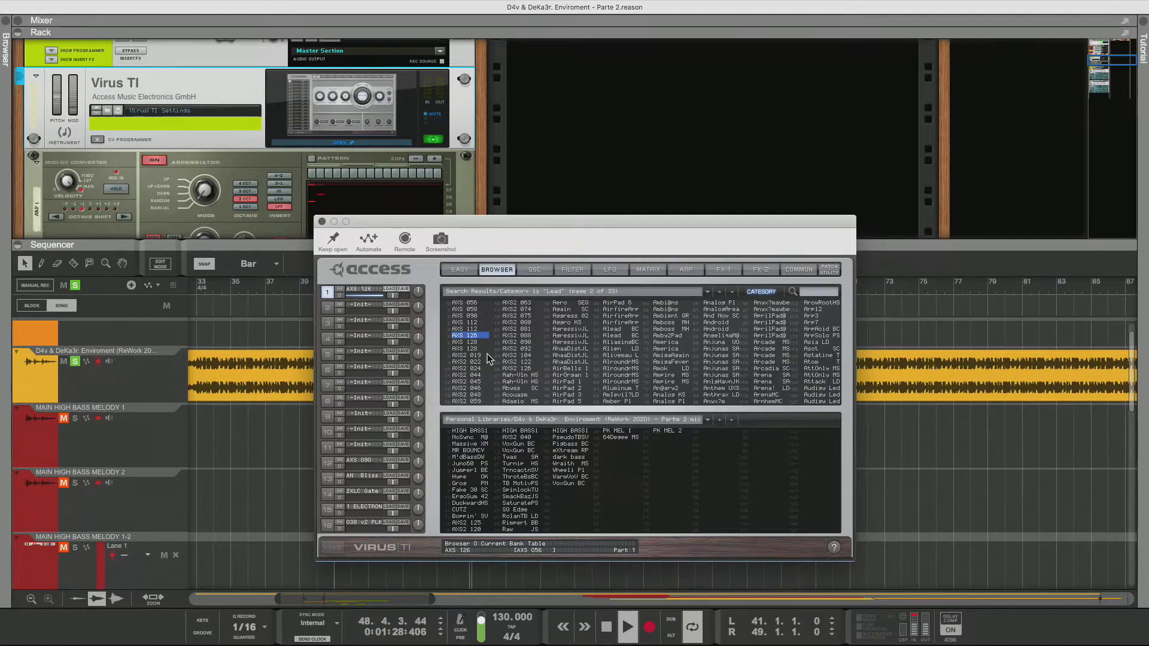
{"action": "left_click", "coordinate": [485, 352]}
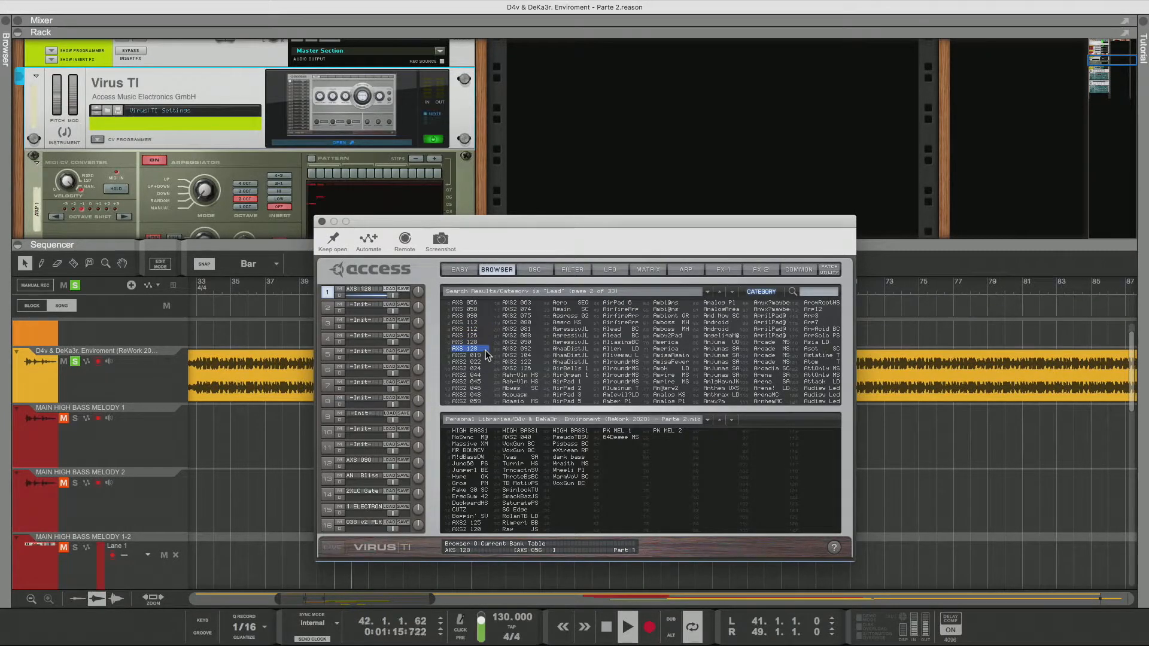
{"action": "key", "text": "Down"}
{"action": "key", "text": "Down"}
{"action": "key", "text": "Down"}
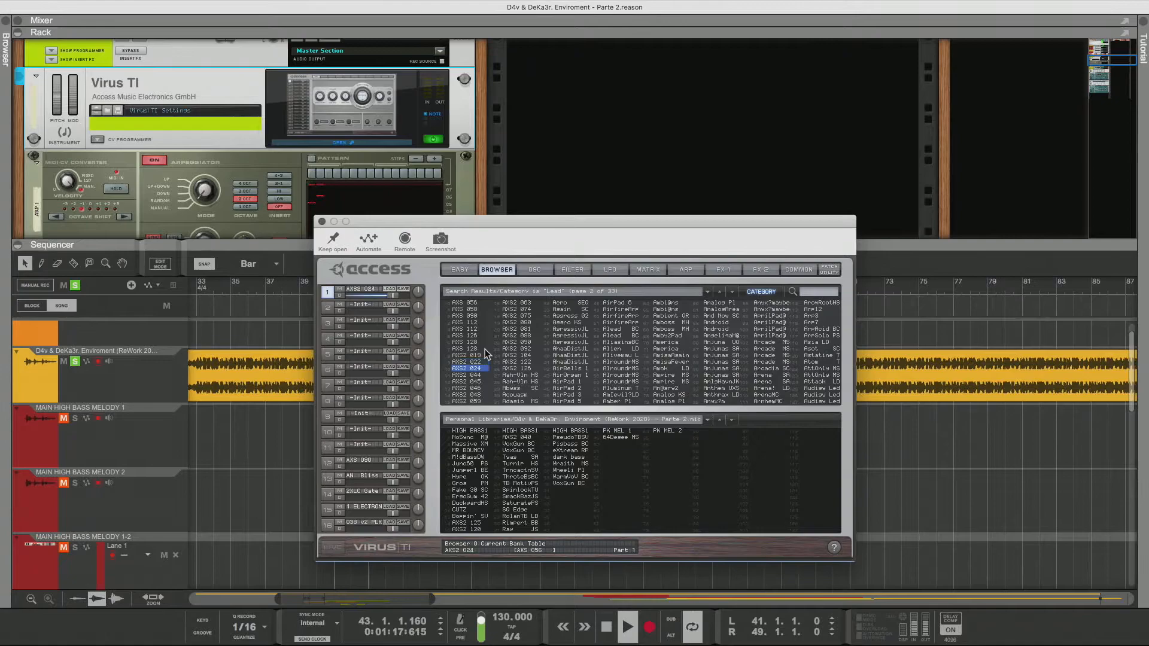
{"action": "key", "text": "Down"}
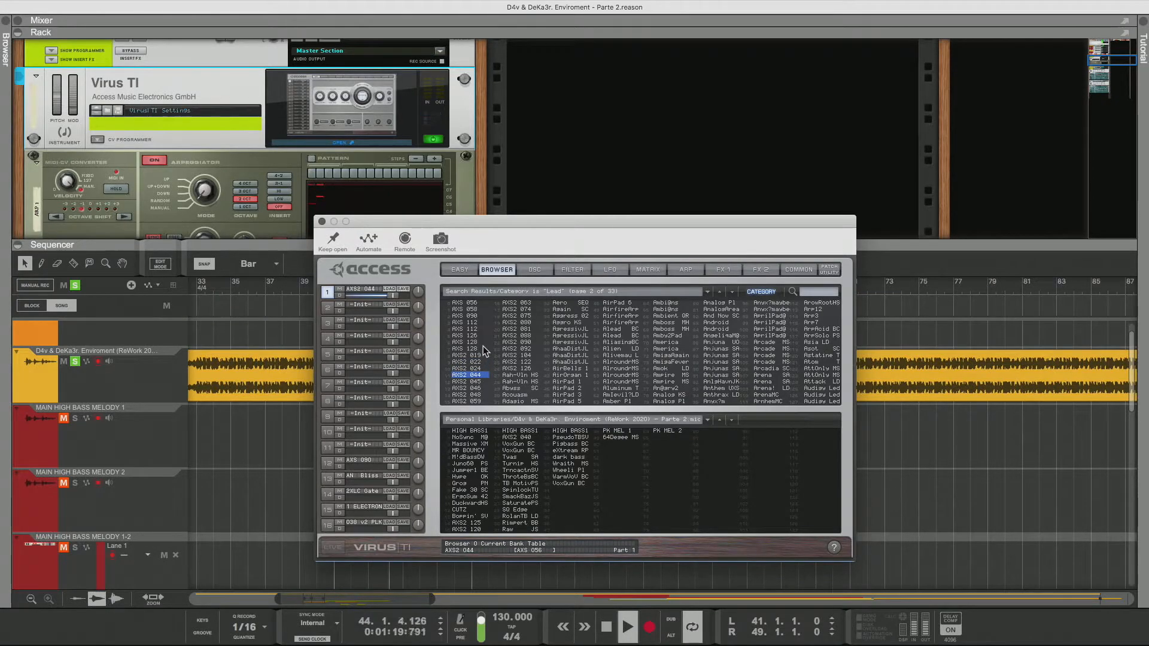
{"action": "key", "text": "Down"}
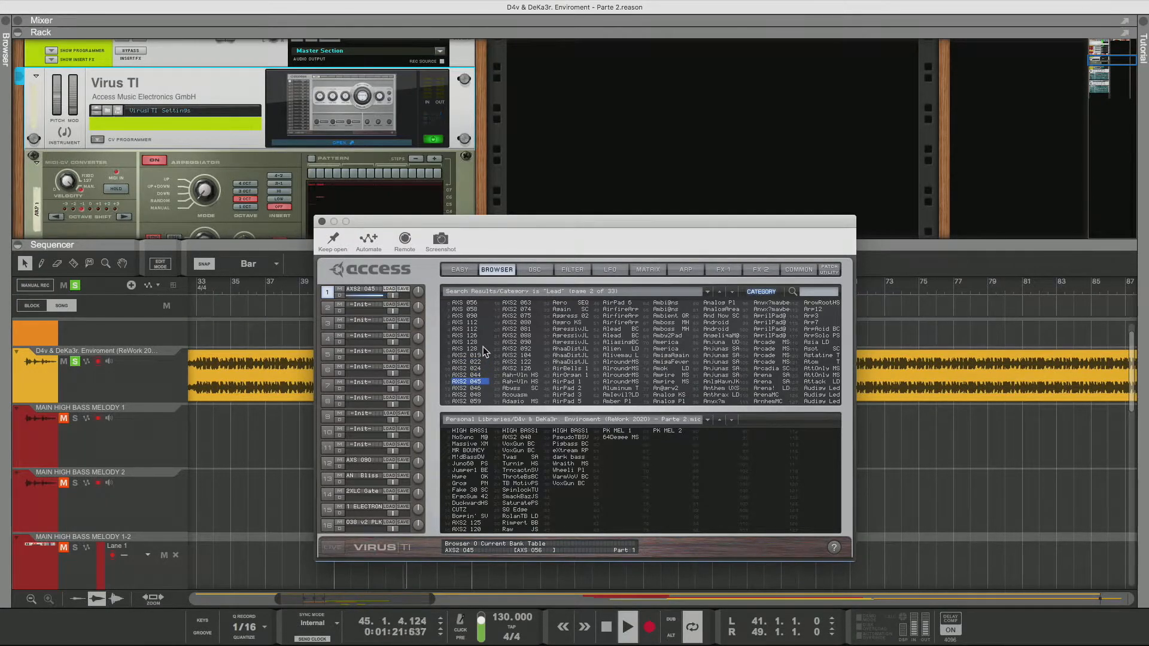
{"action": "key", "text": "Down"}
{"action": "key", "text": "Down"}
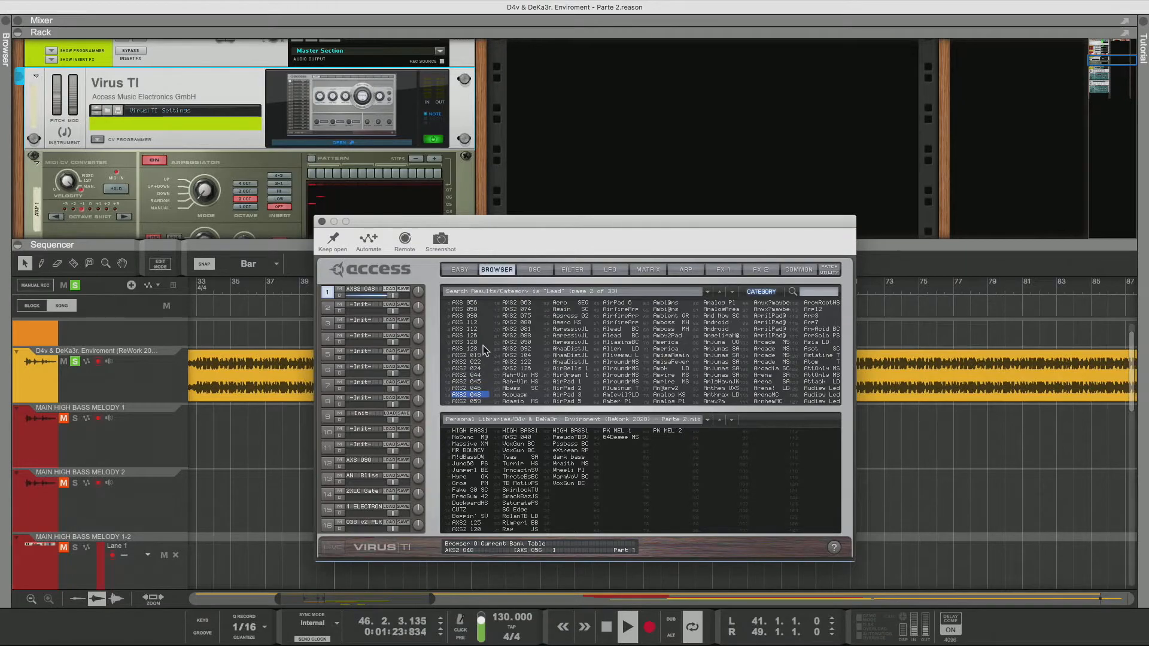
{"action": "key", "text": "Down"}
Keep auditioning lead patches down the second column from AXS2 074 to Abvss SC
{"action": "key", "text": "Down"}
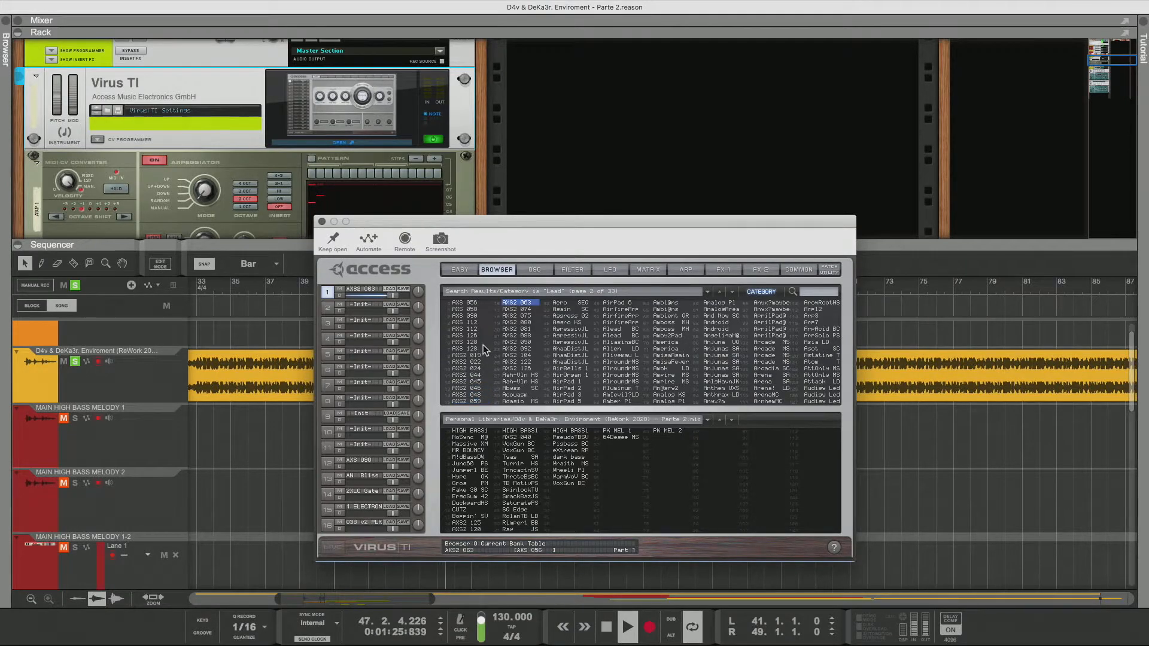
{"action": "key", "text": "Down"}
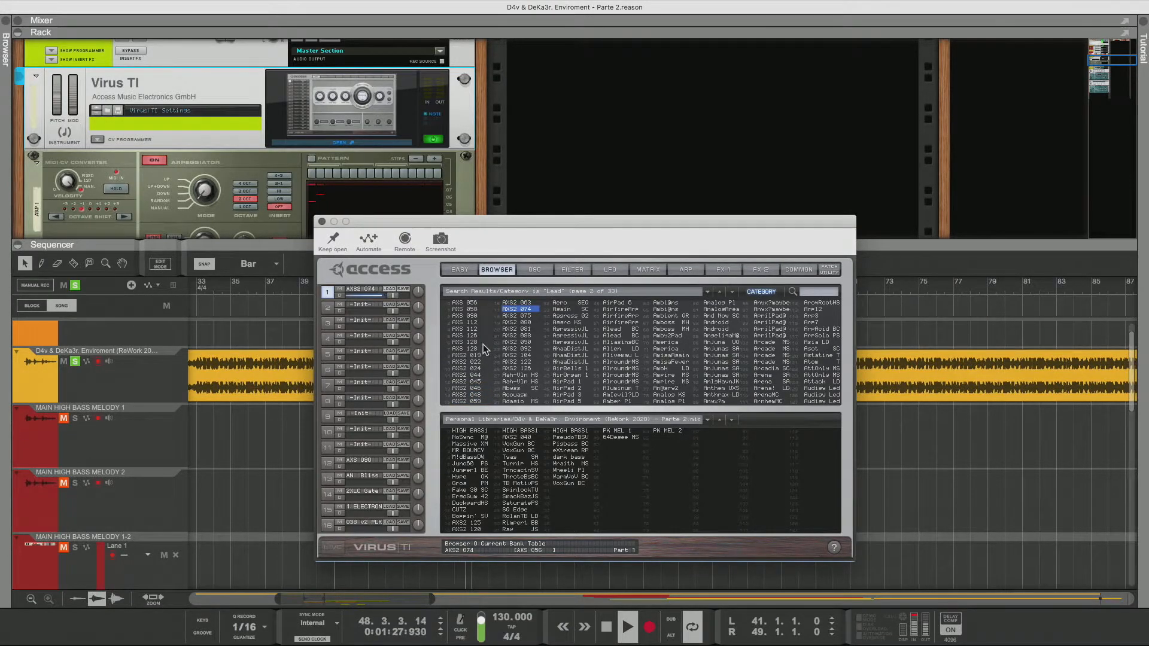
{"action": "key", "text": "Down"}
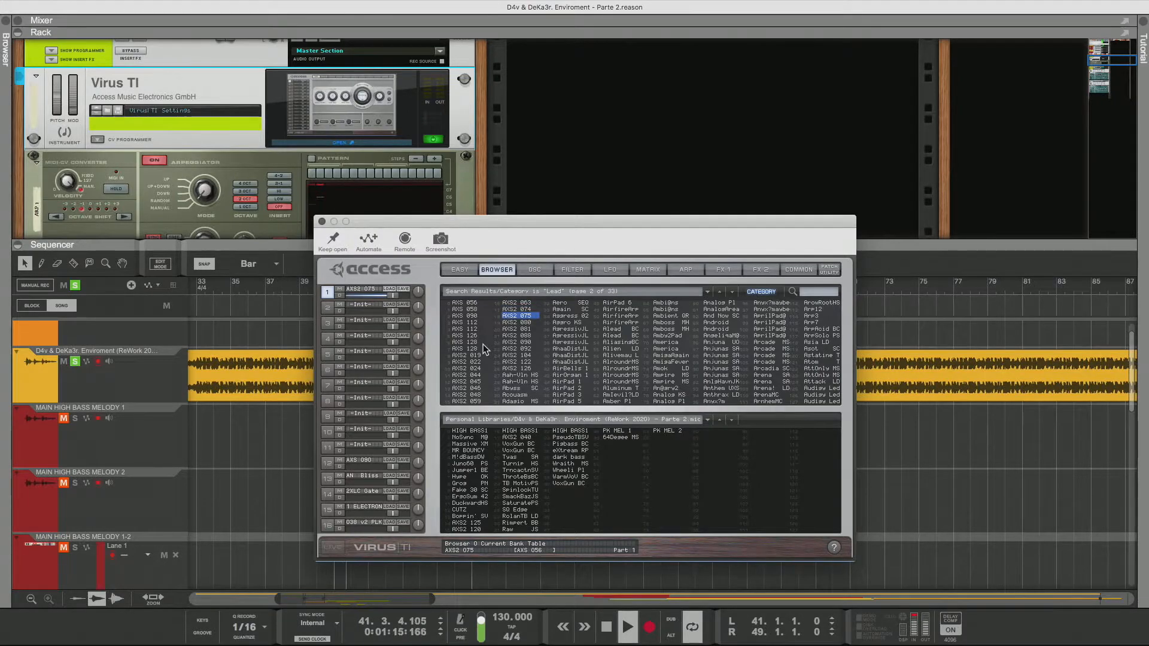
{"action": "key", "text": "Down"}
{"action": "key", "text": "Down"}
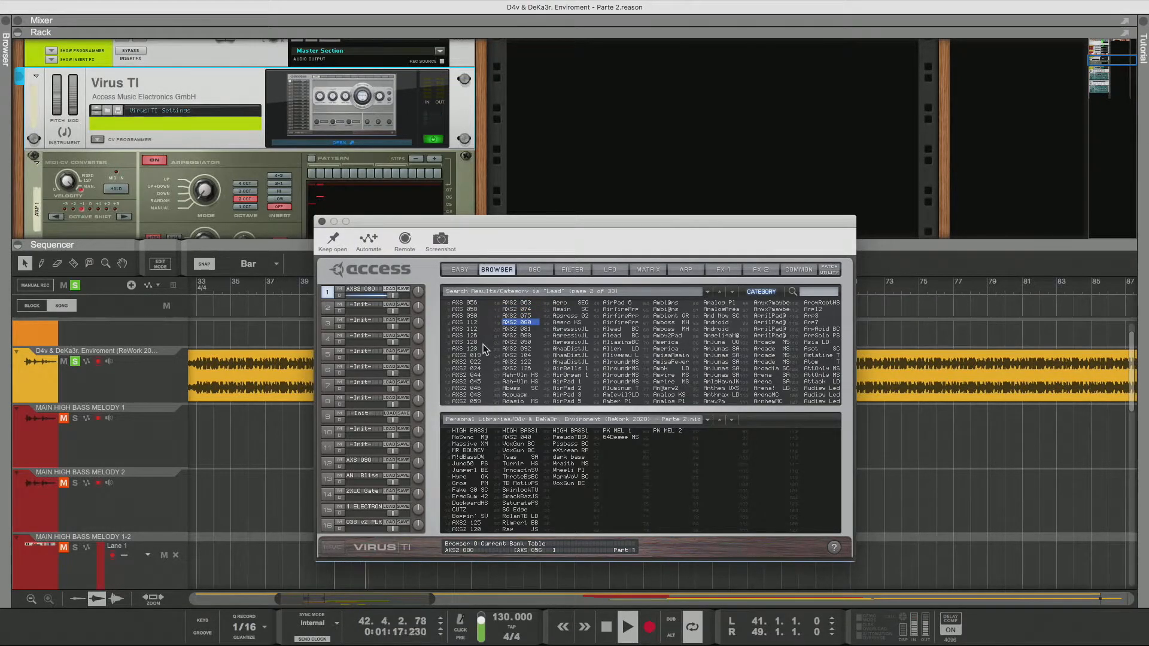
{"action": "key", "text": "Down"}
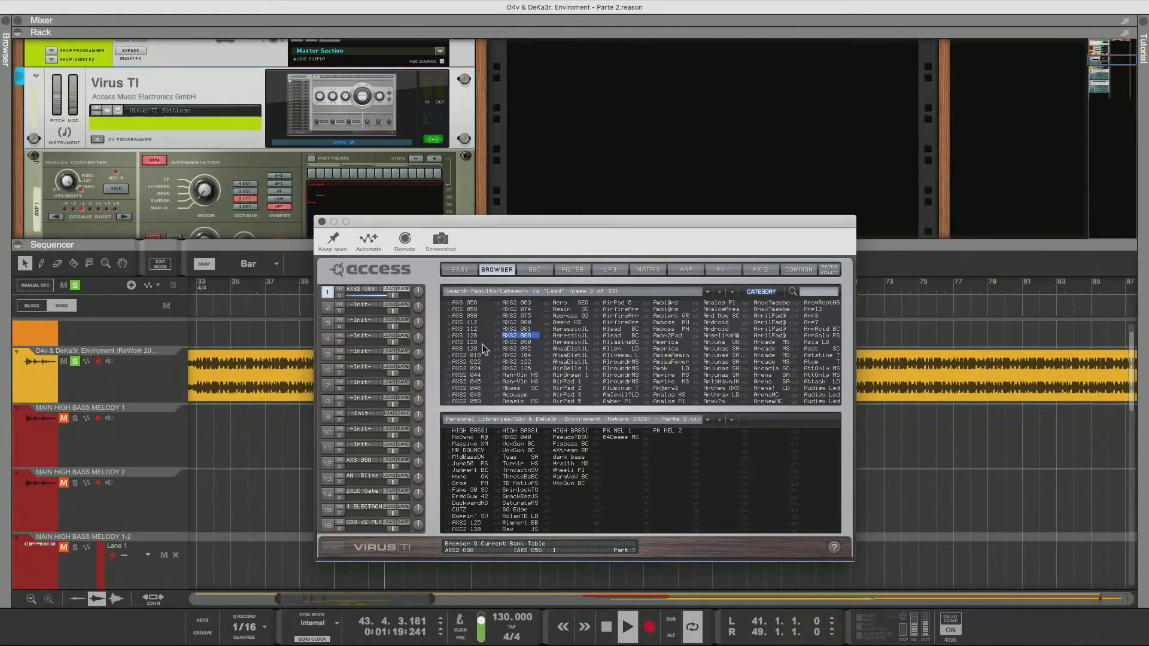
{"action": "key", "text": "Down"}
{"action": "key", "text": "Down"}
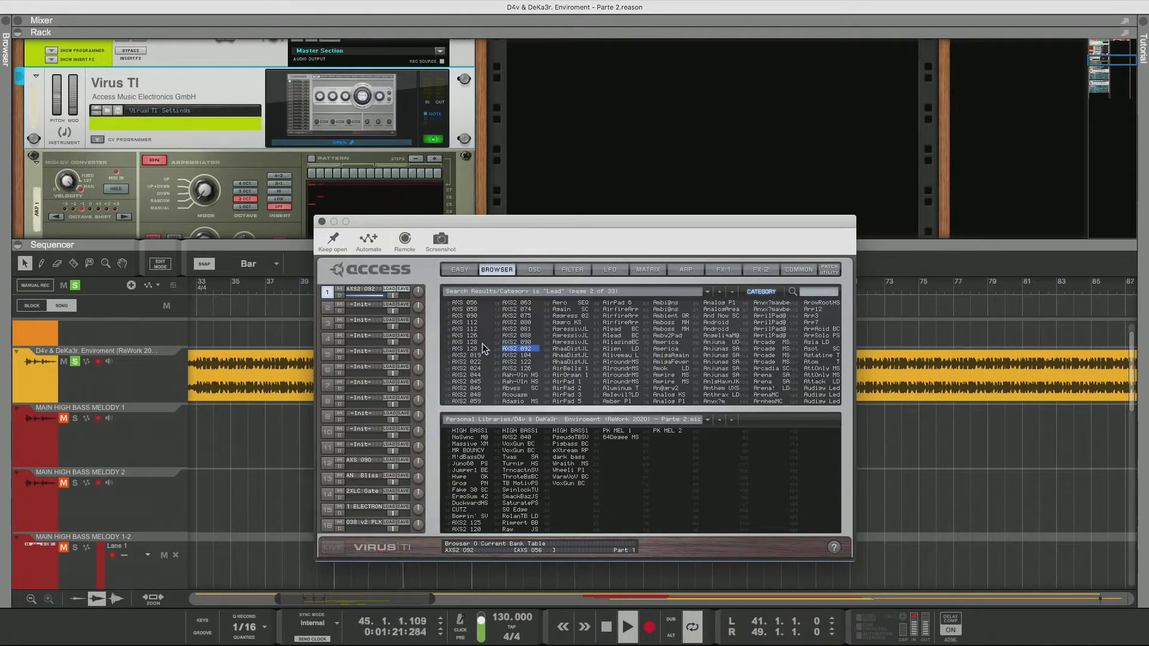
{"action": "key", "text": "Down"}
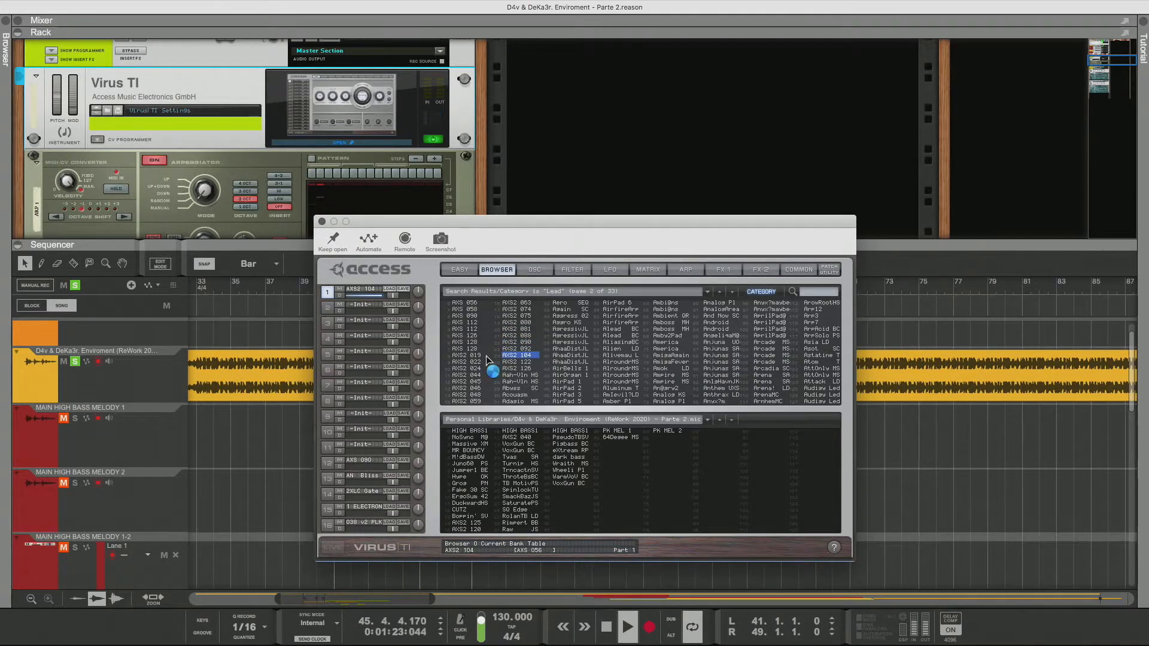
{"action": "key", "text": "Down"}
{"action": "key", "text": "Down"}
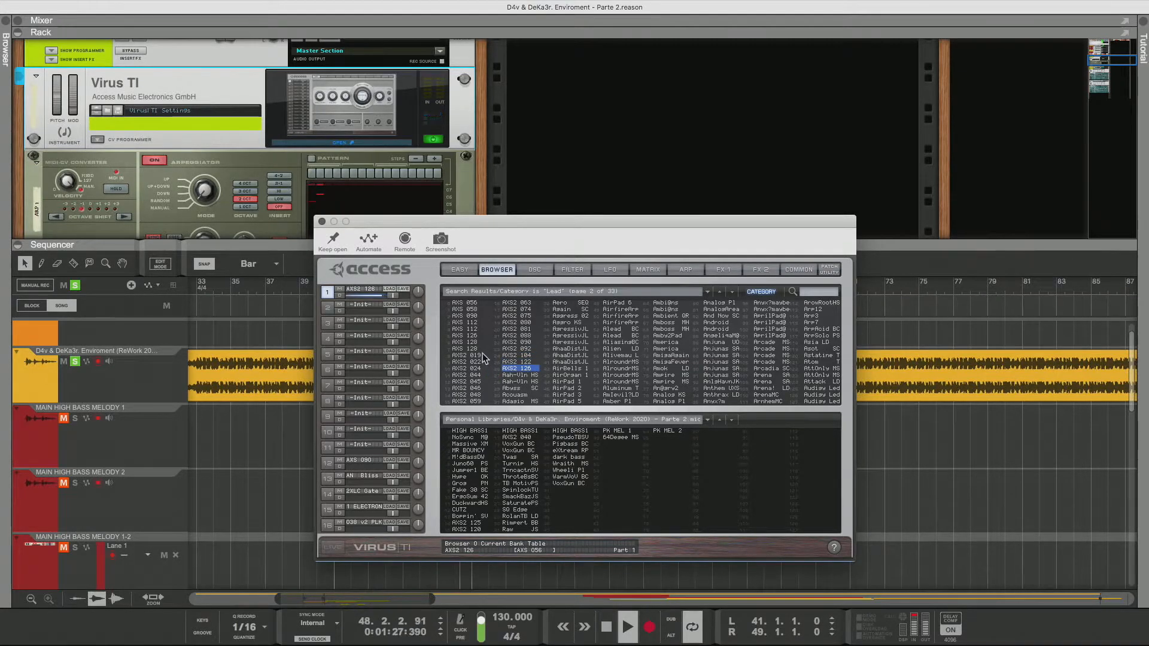
{"action": "key", "text": "Down"}
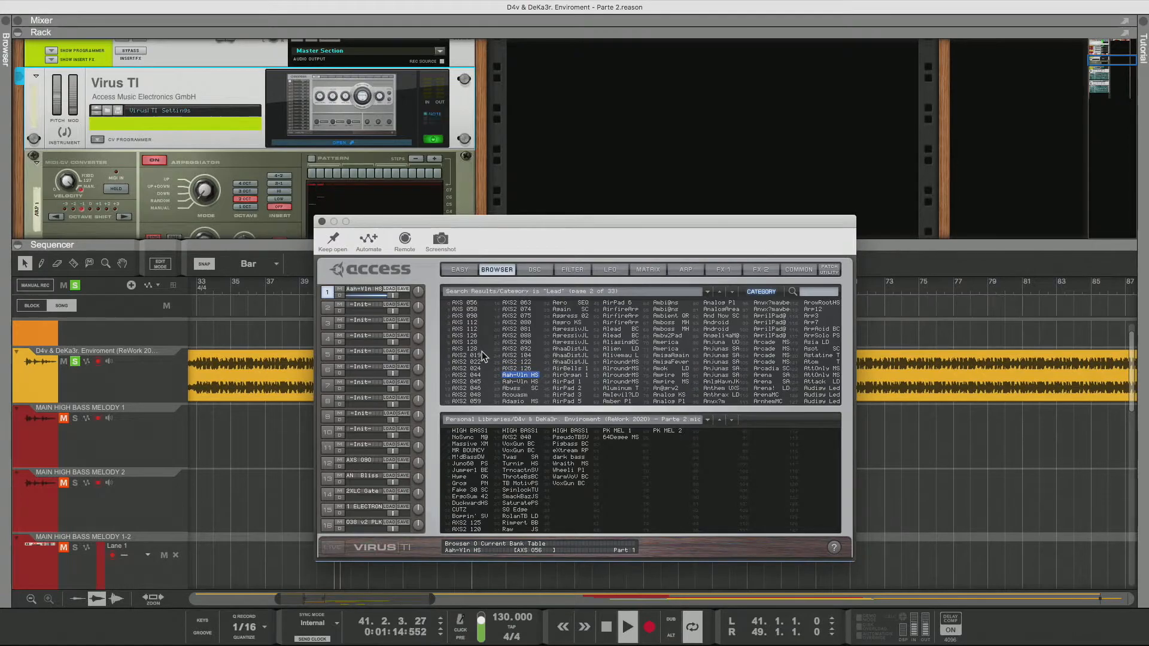
{"action": "key", "text": "Down"}
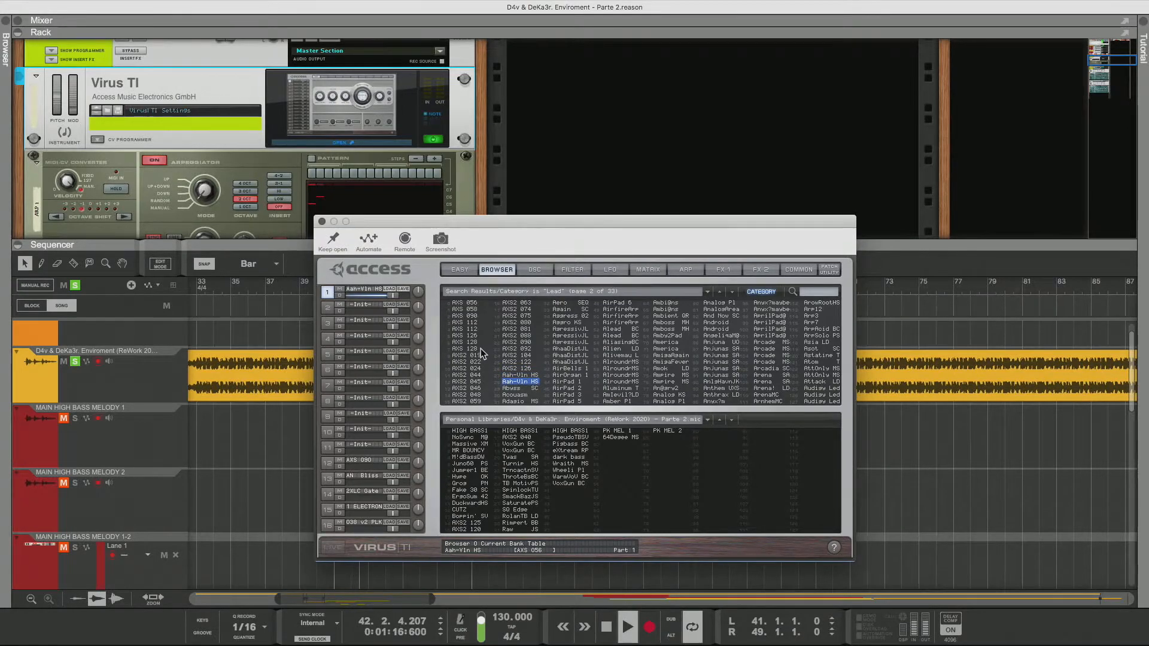
{"action": "key", "text": "Down"}
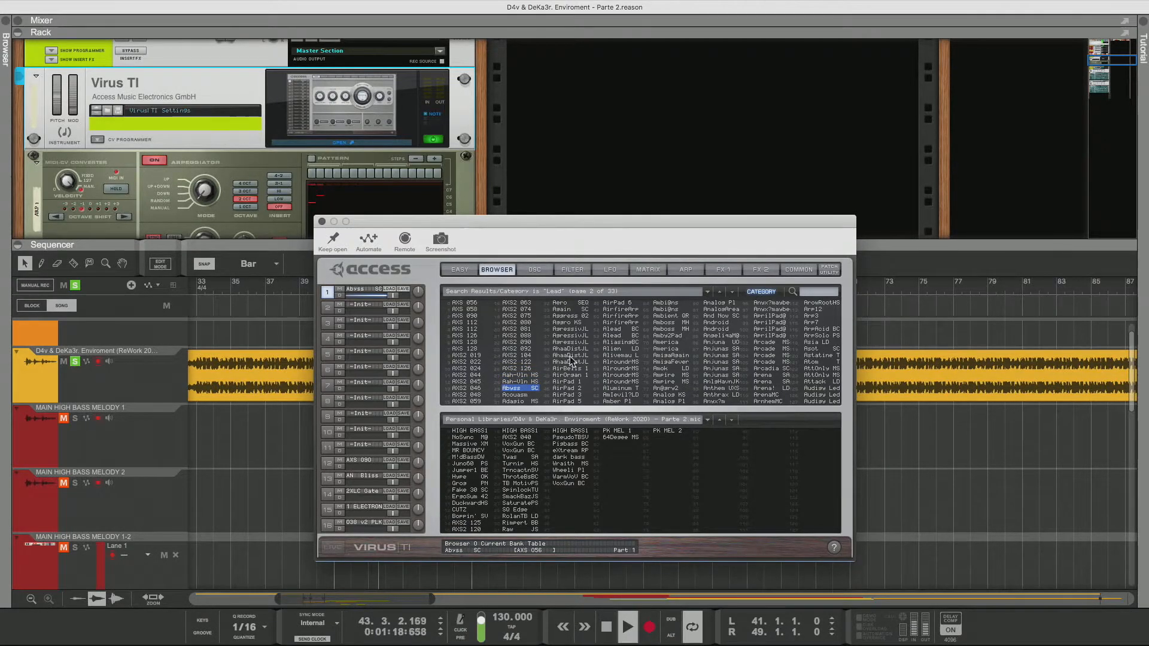
Set the Abvss SC patch's transpose to -36 on the Common page
{"action": "left_click", "coordinate": [796, 269]}
{"action": "left_click_drag", "start_coordinate": [467, 315], "coordinate": [468, 376]}
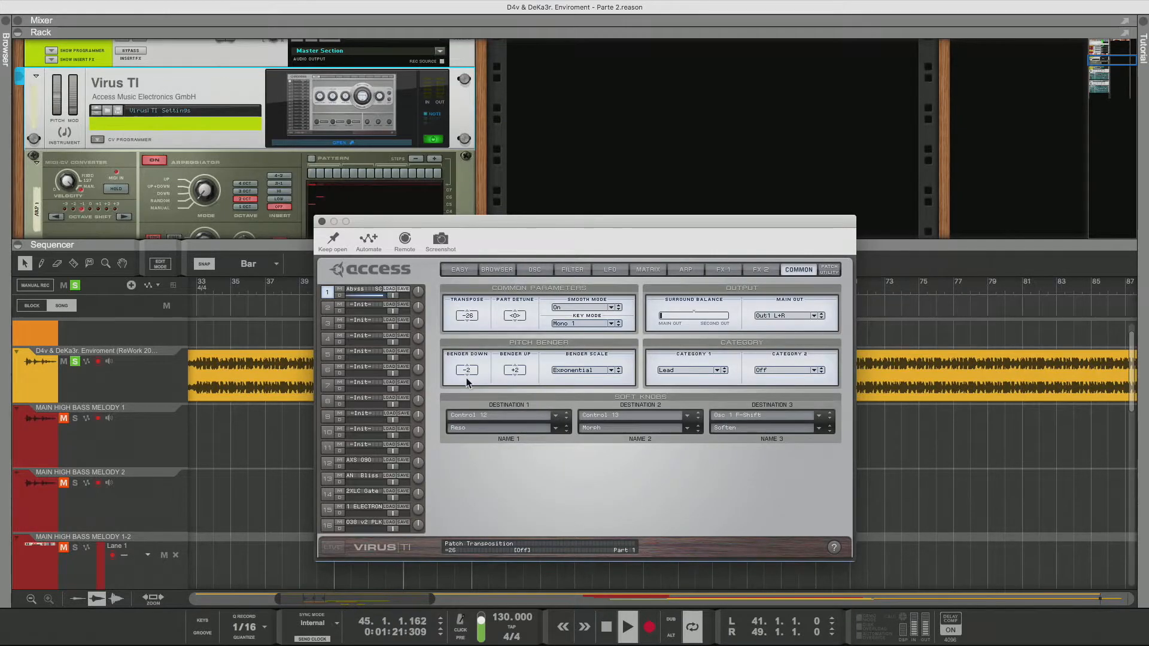
{"action": "left_click", "coordinate": [497, 269]}
{"action": "left_click", "coordinate": [797, 268]}
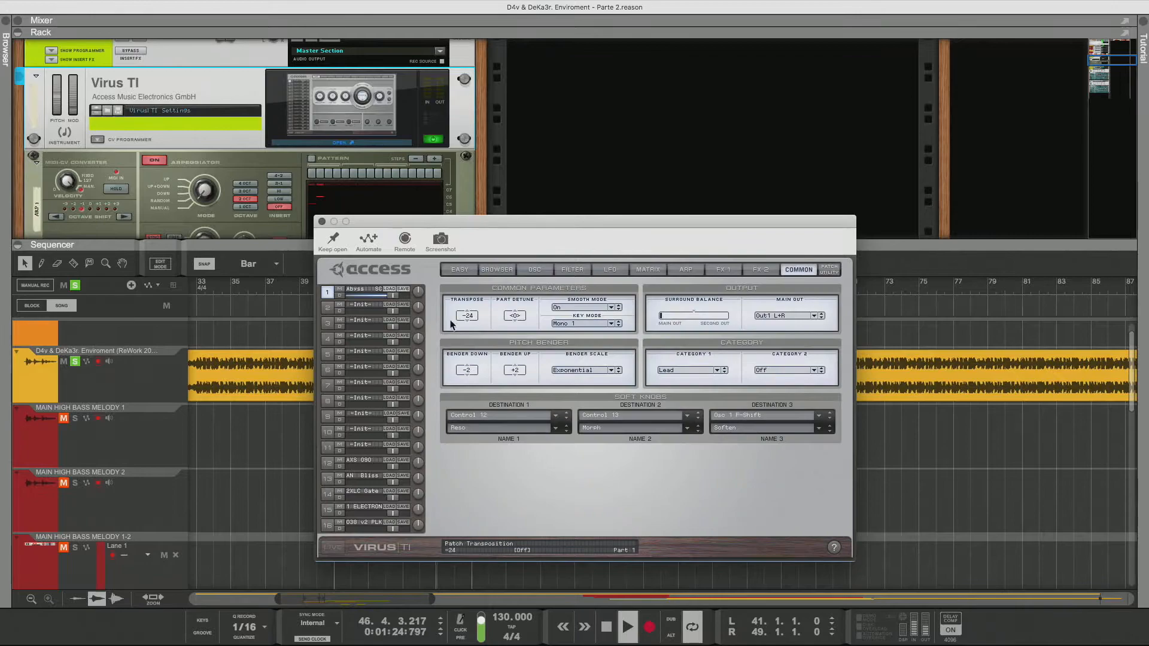
{"action": "left_click_drag", "start_coordinate": [467, 315], "coordinate": [472, 350]}
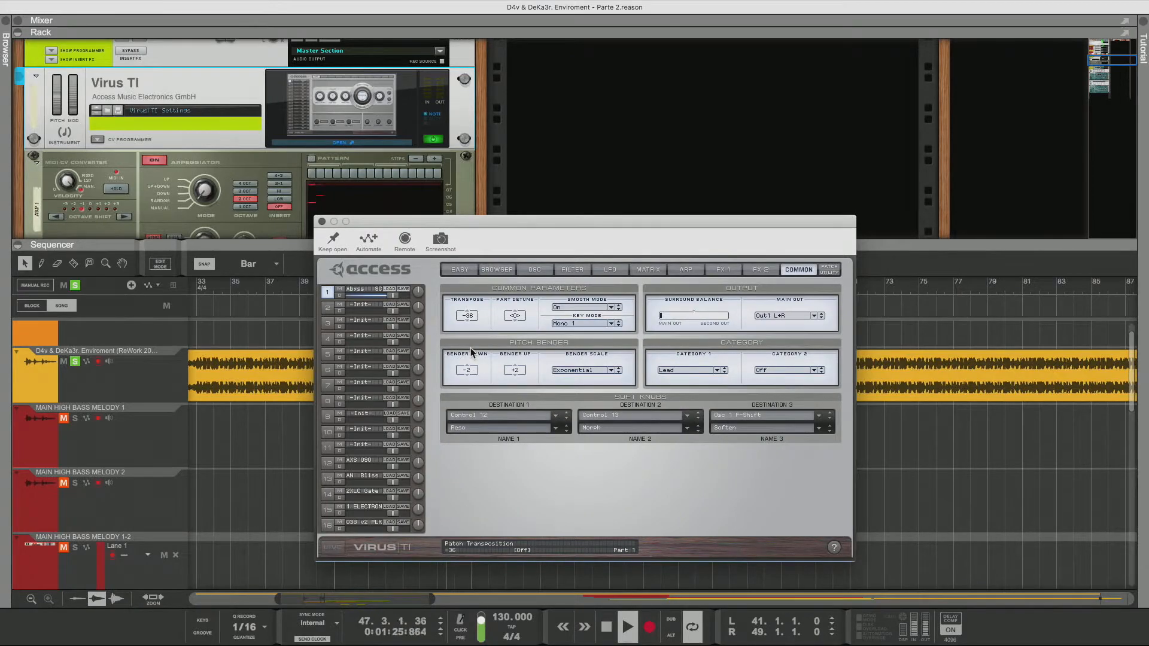
Return to the browser and audition Acousm, Adagio and the third-column patches down to Asero KS
{"action": "left_click", "coordinate": [503, 269]}
{"action": "left_click", "coordinate": [516, 395]}
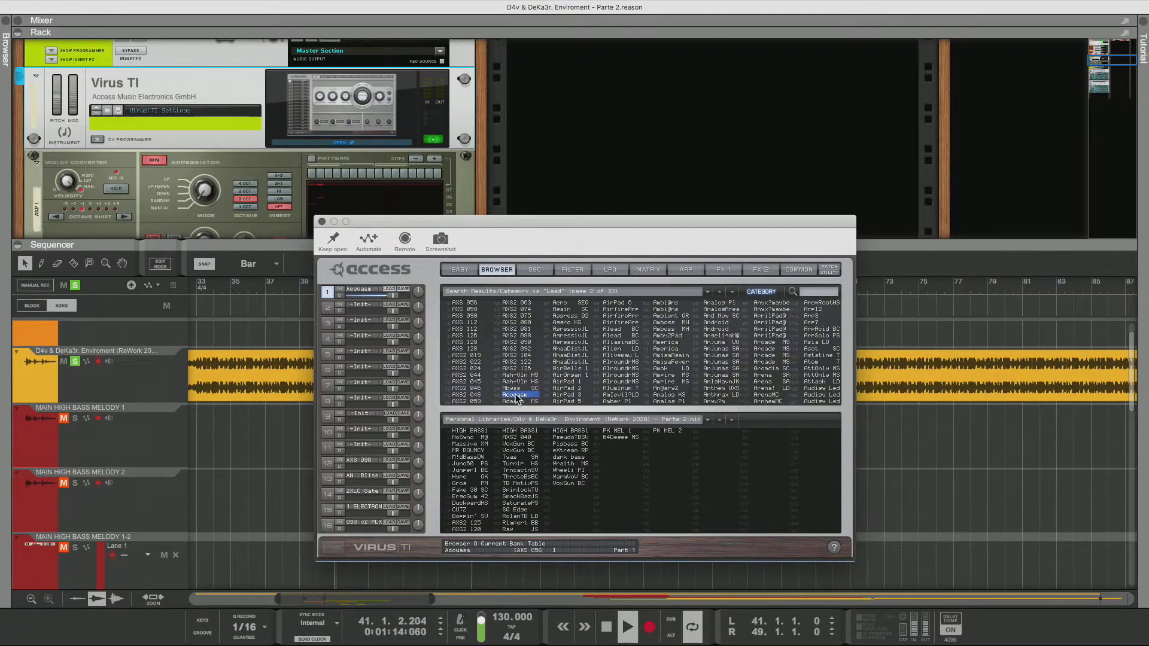
{"action": "left_click", "coordinate": [516, 401]}
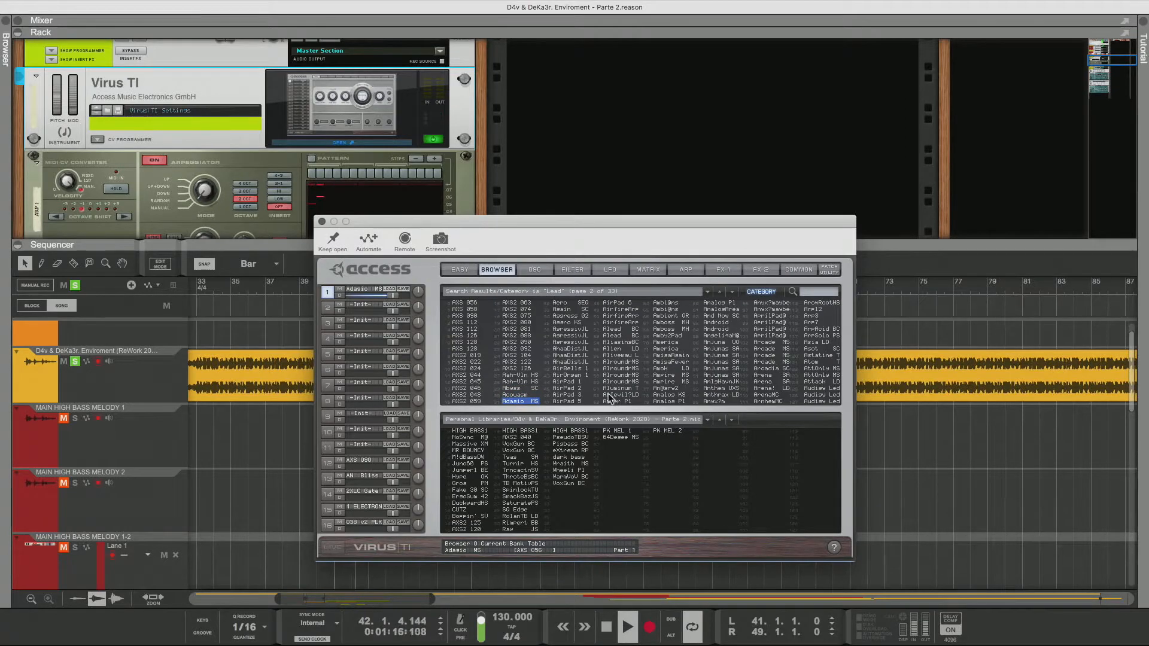
{"action": "key", "text": "Down"}
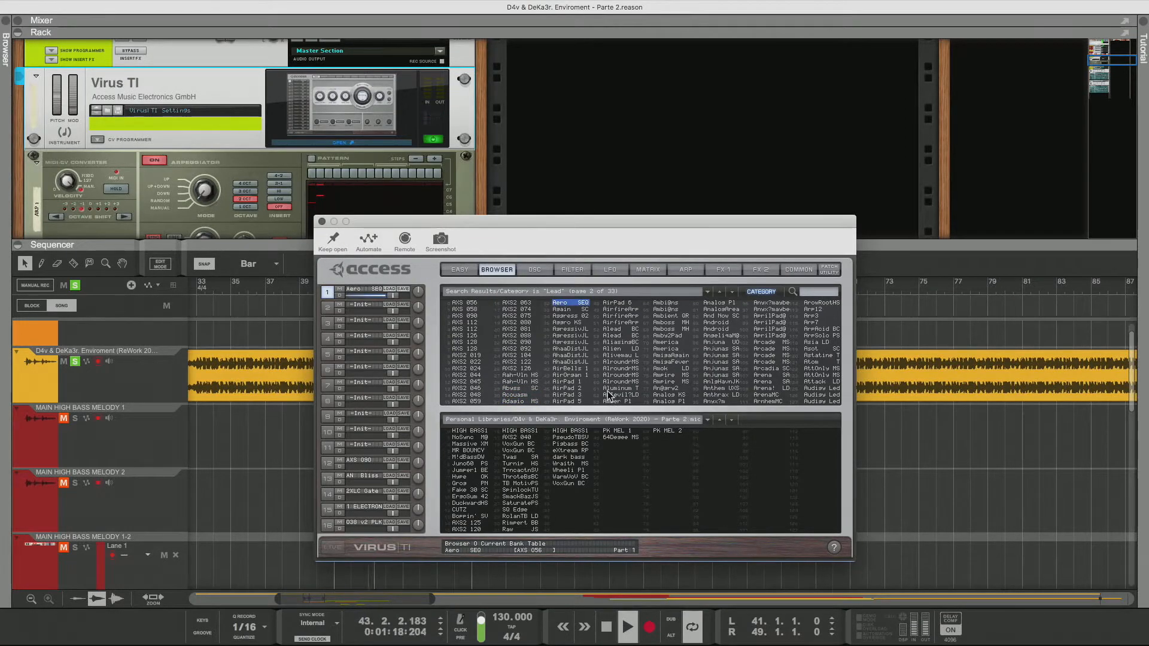
{"action": "key", "text": "Down"}
{"action": "key", "text": "Down"}
{"action": "key", "text": "Down"}
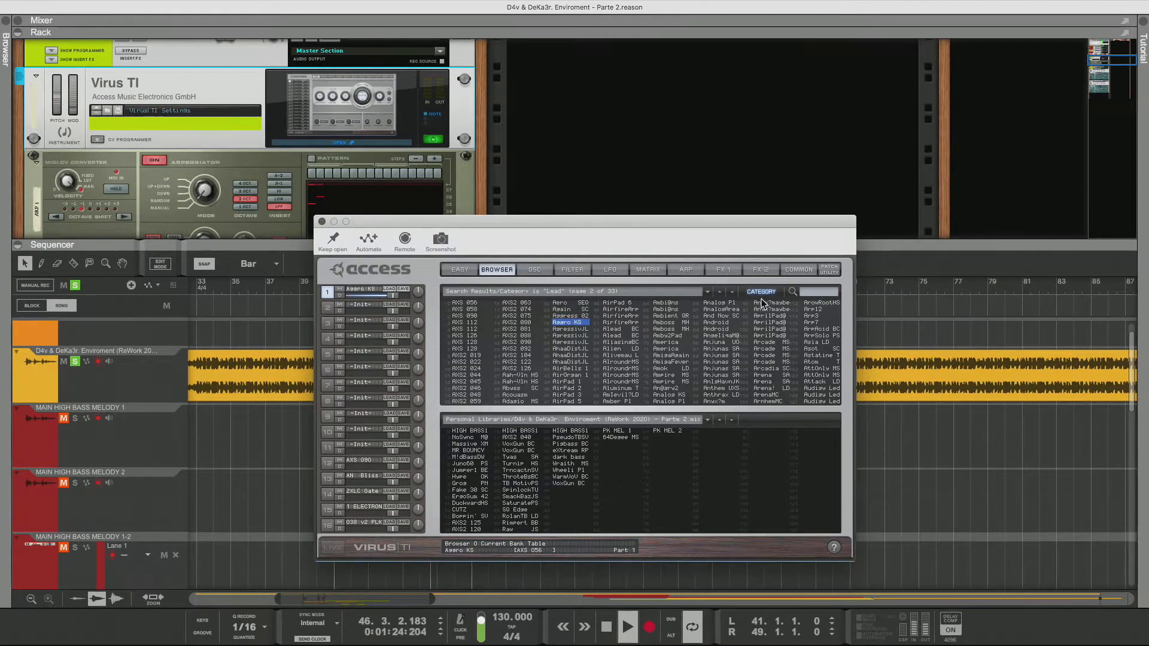
Set the Asero KS patch's transpose to -36 and slide the oscillator 1/2 balance fully to -100%
{"action": "left_click", "coordinate": [789, 271]}
{"action": "left_click_drag", "start_coordinate": [467, 315], "coordinate": [469, 404]}
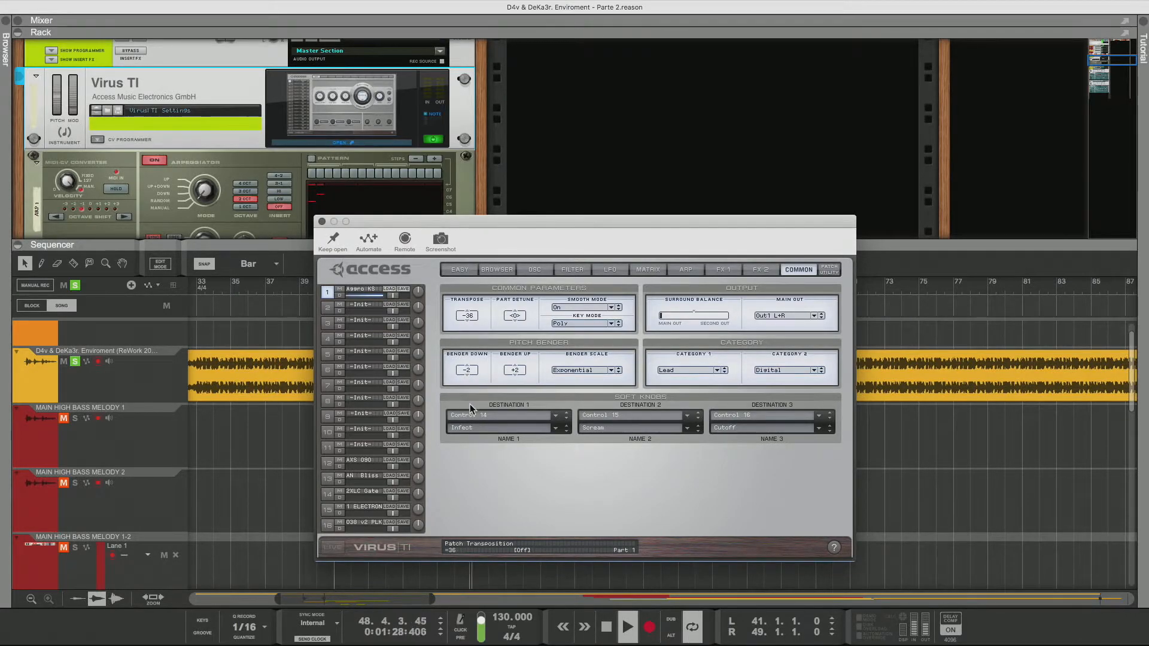
{"action": "left_click", "coordinate": [505, 269]}
{"action": "left_click", "coordinate": [532, 270]}
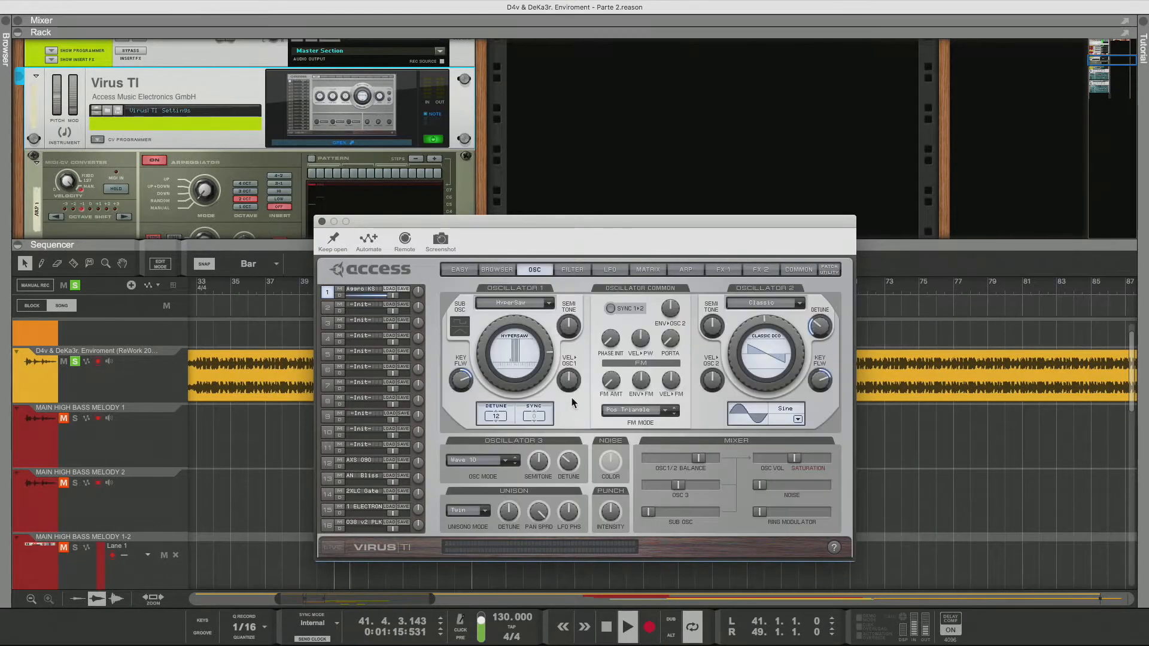
{"action": "left_click_drag", "start_coordinate": [685, 457], "coordinate": [636, 458]}
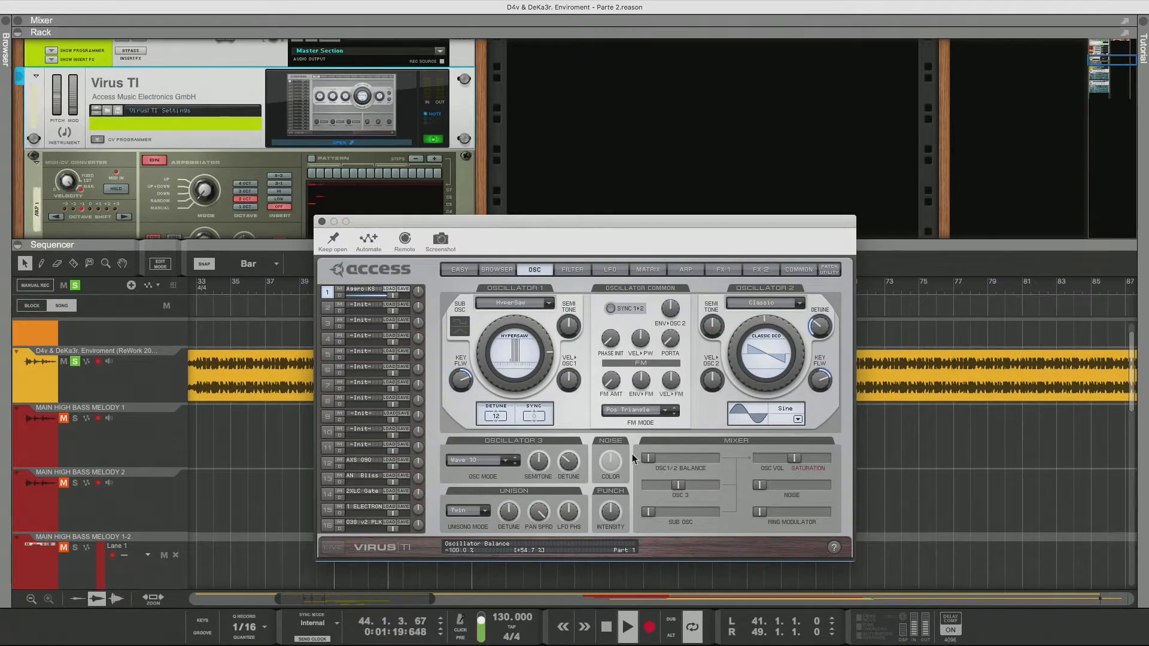
Return to the browser and audition lead patches from Aeressiv JL down to AirBells 1
{"action": "left_click", "coordinate": [497, 269]}
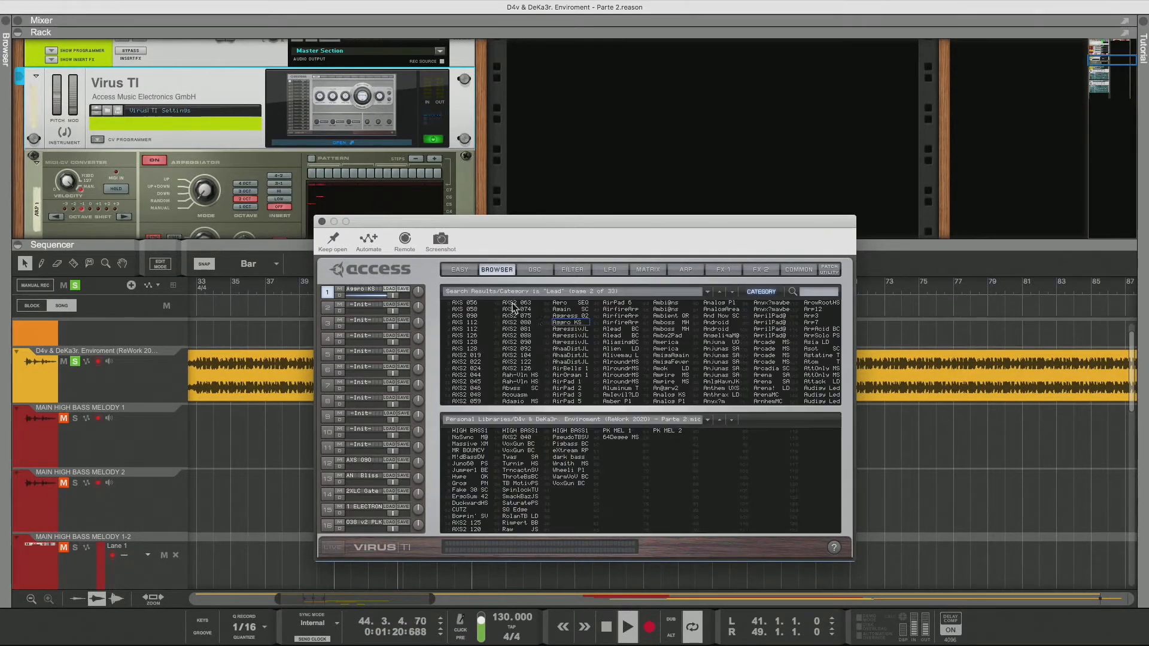
{"action": "left_click", "coordinate": [575, 330]}
{"action": "key", "text": "Down"}
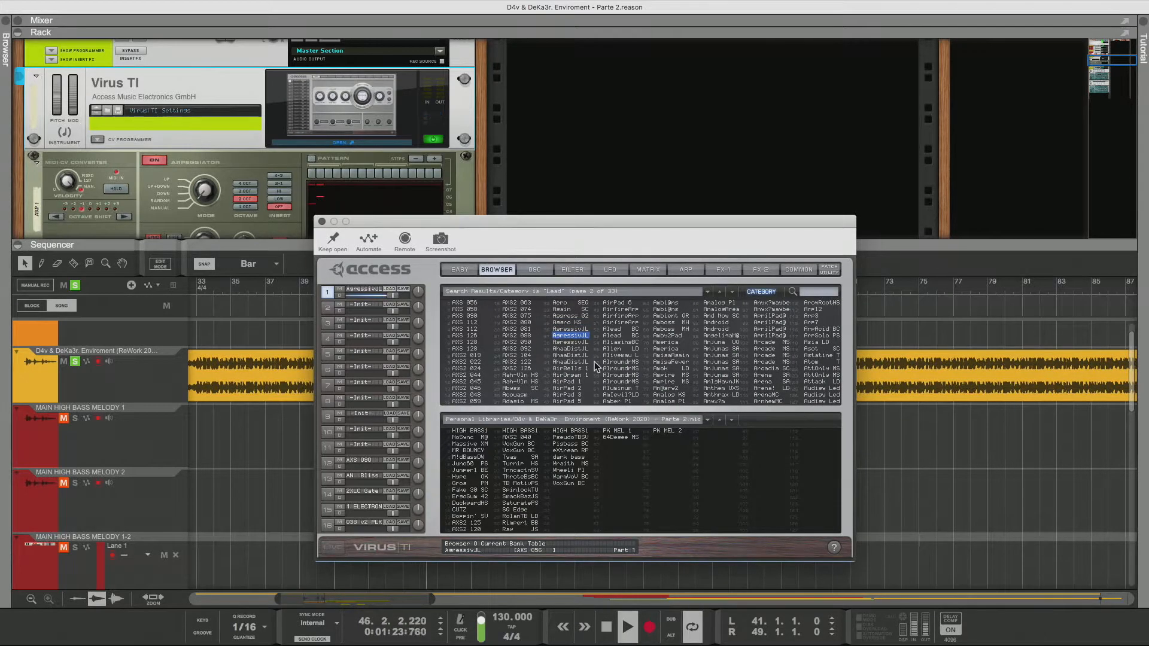
{"action": "key", "text": "Down"}
{"action": "key", "text": "Down"}
{"action": "key", "text": "Down"}
{"action": "key", "text": "Down"}
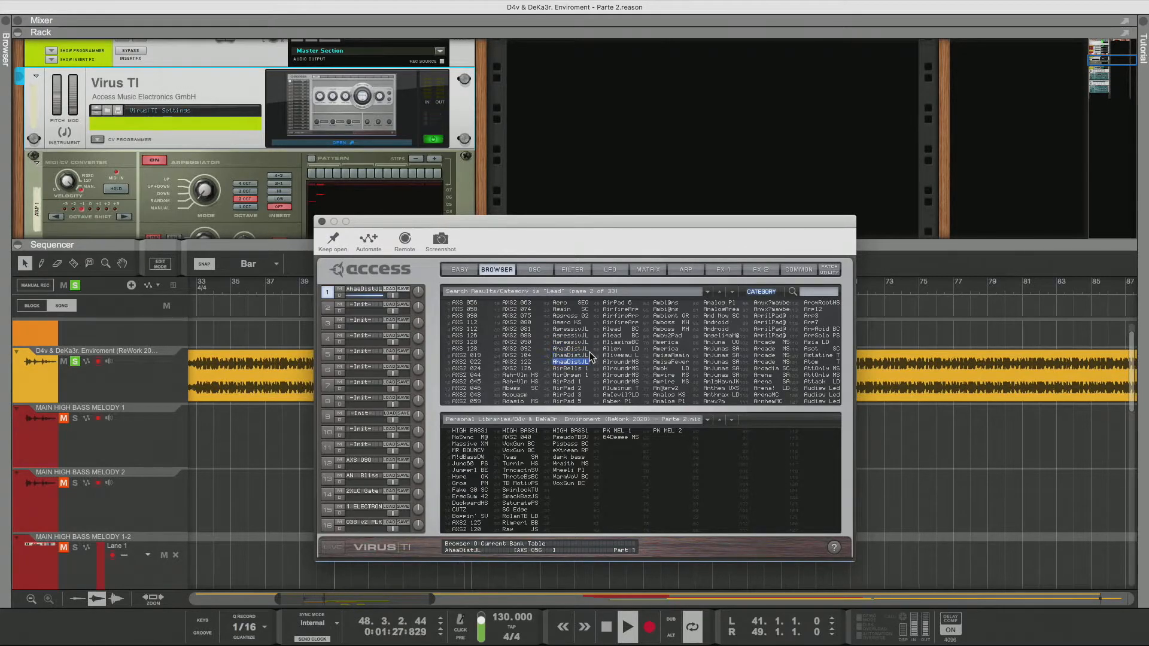
{"action": "key", "text": "Down"}
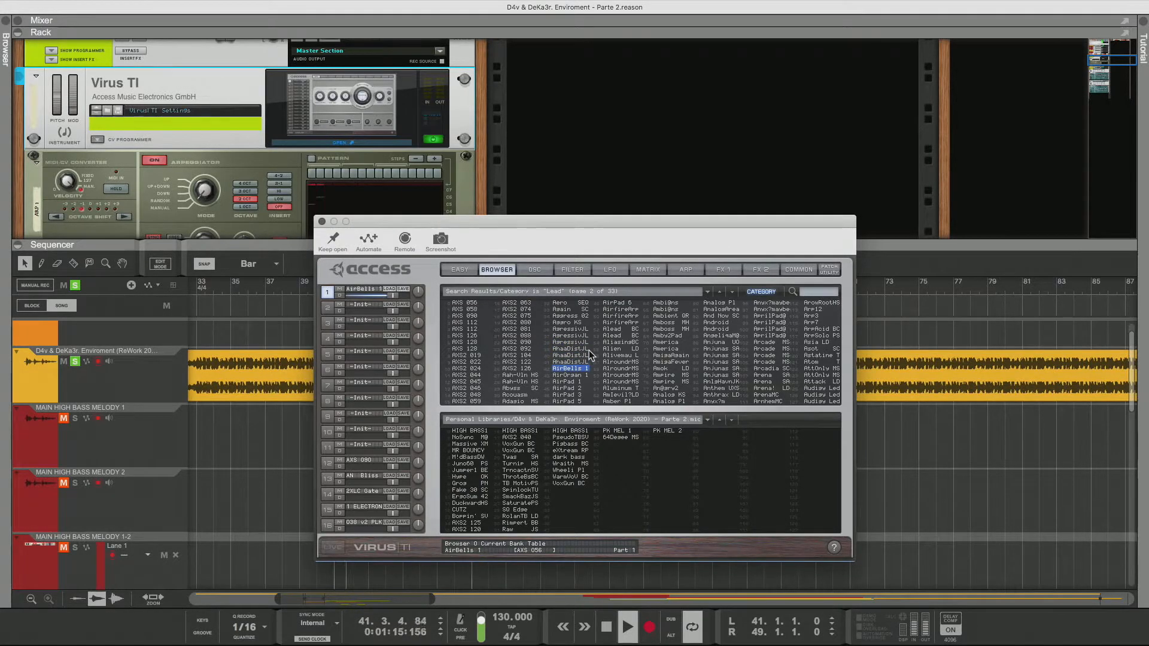
Keep auditioning lead patches from AirDream 1 through the AirPad series to AirfireArr
{"action": "key", "text": "Down"}
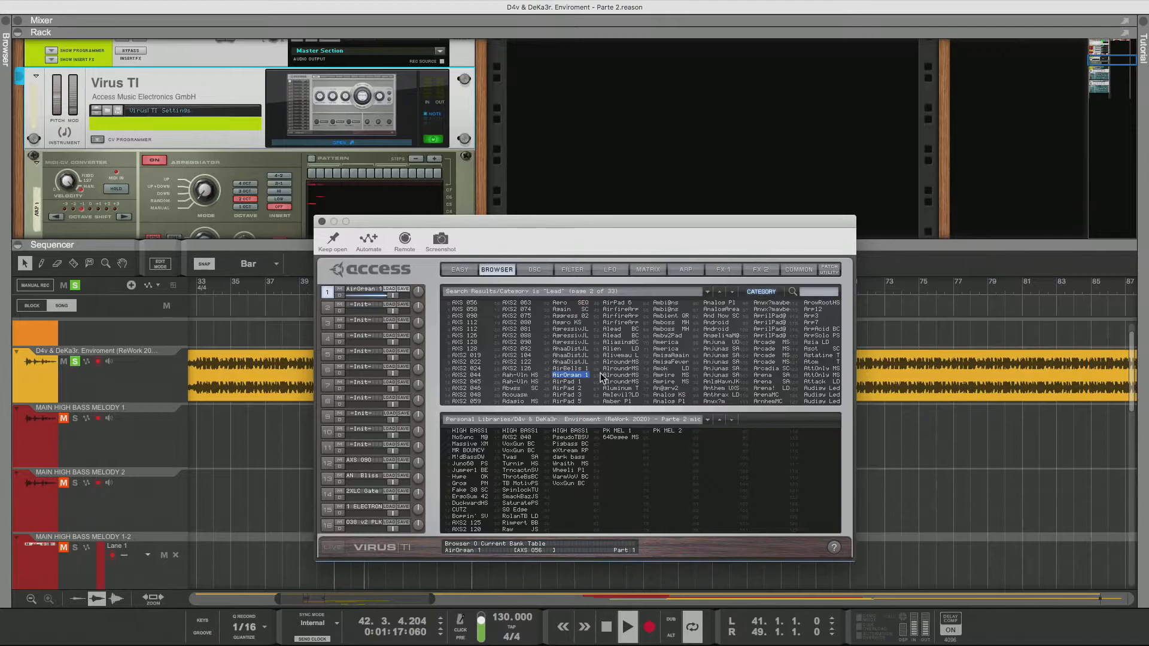
{"action": "key", "text": "Down"}
{"action": "key", "text": "Down"}
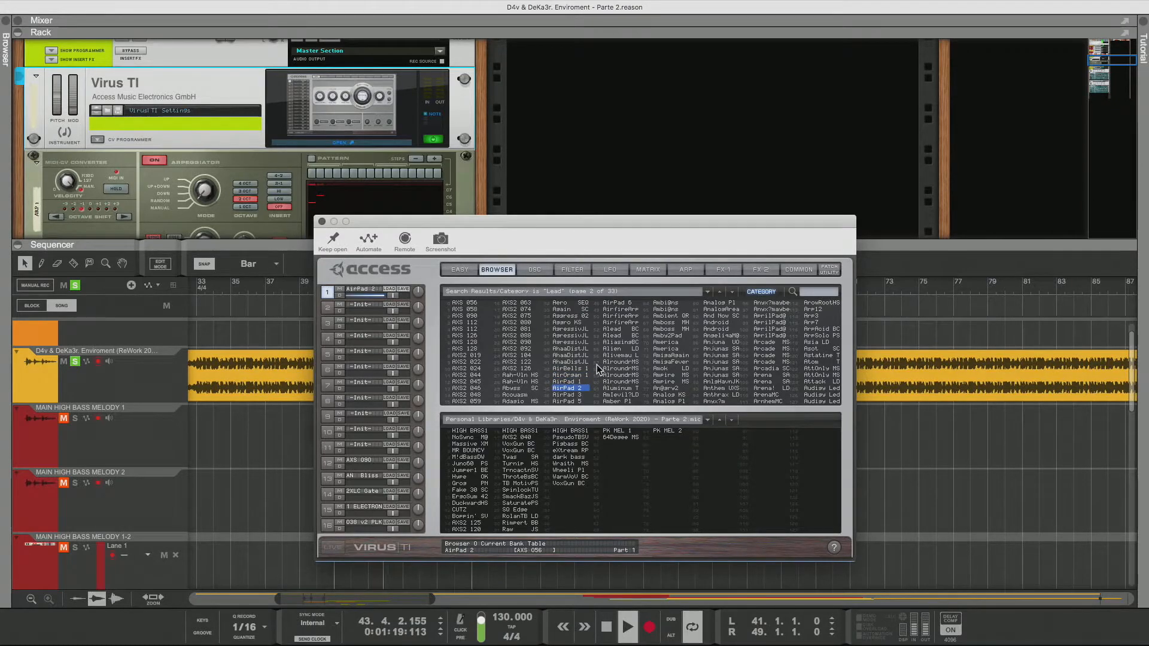
{"action": "key", "text": "Down"}
{"action": "key", "text": "Down"}
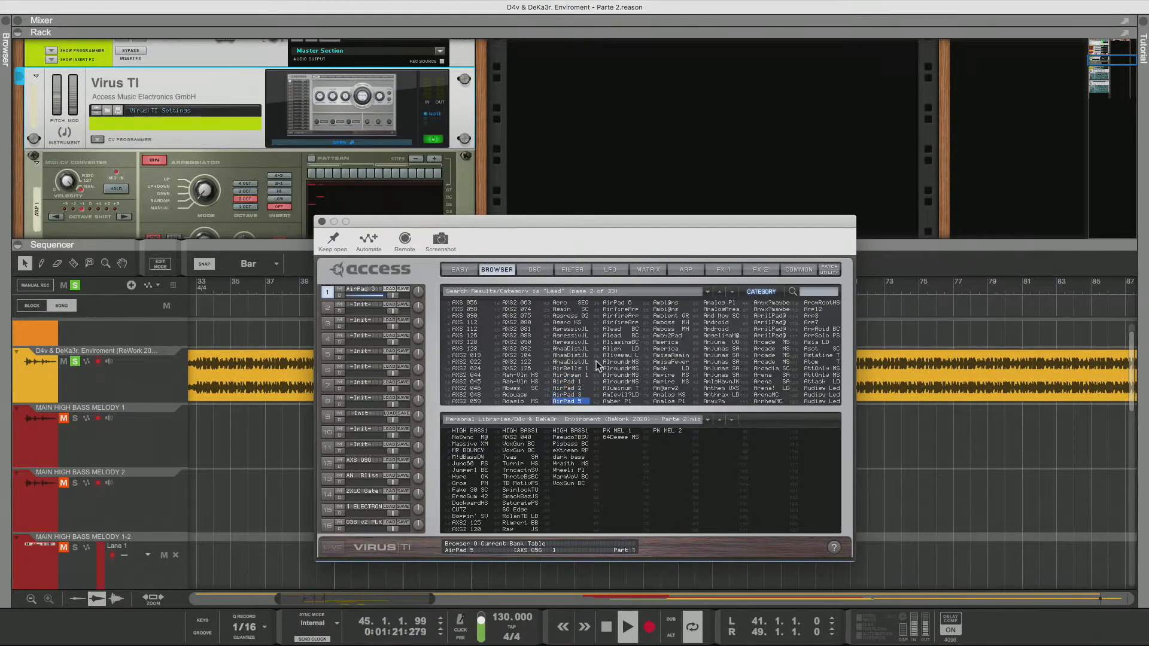
{"action": "key", "text": "Down"}
{"action": "key", "text": "Down"}
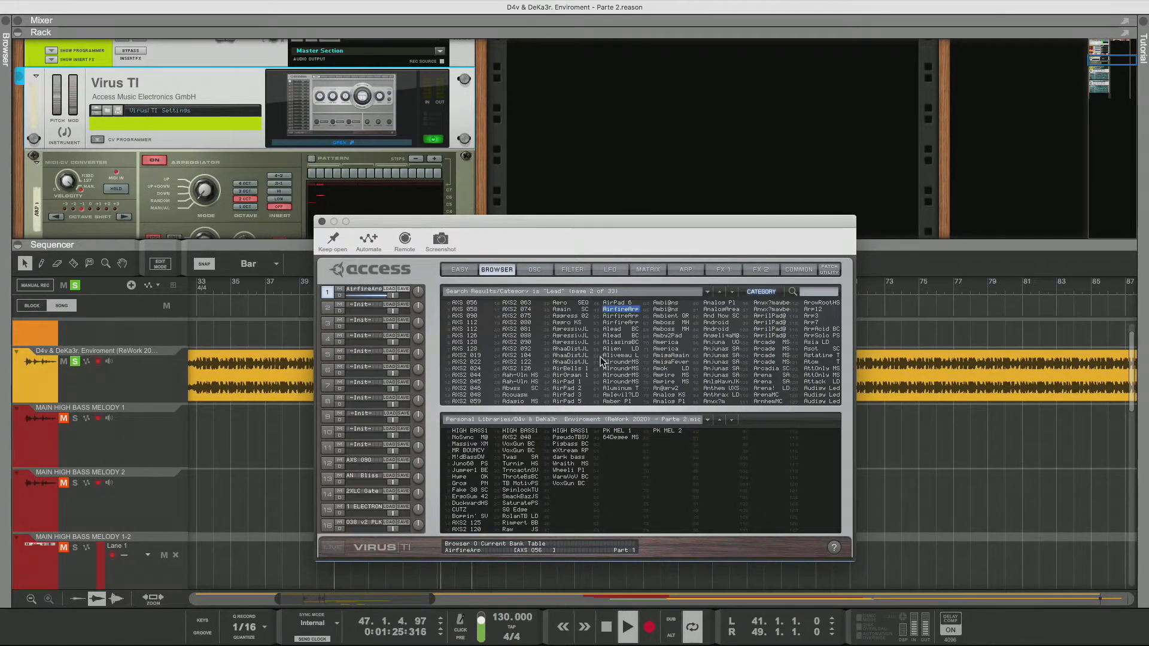
Switch off the reverb effect on the AirfireArr lead patch
{"action": "left_click", "coordinate": [797, 271]}
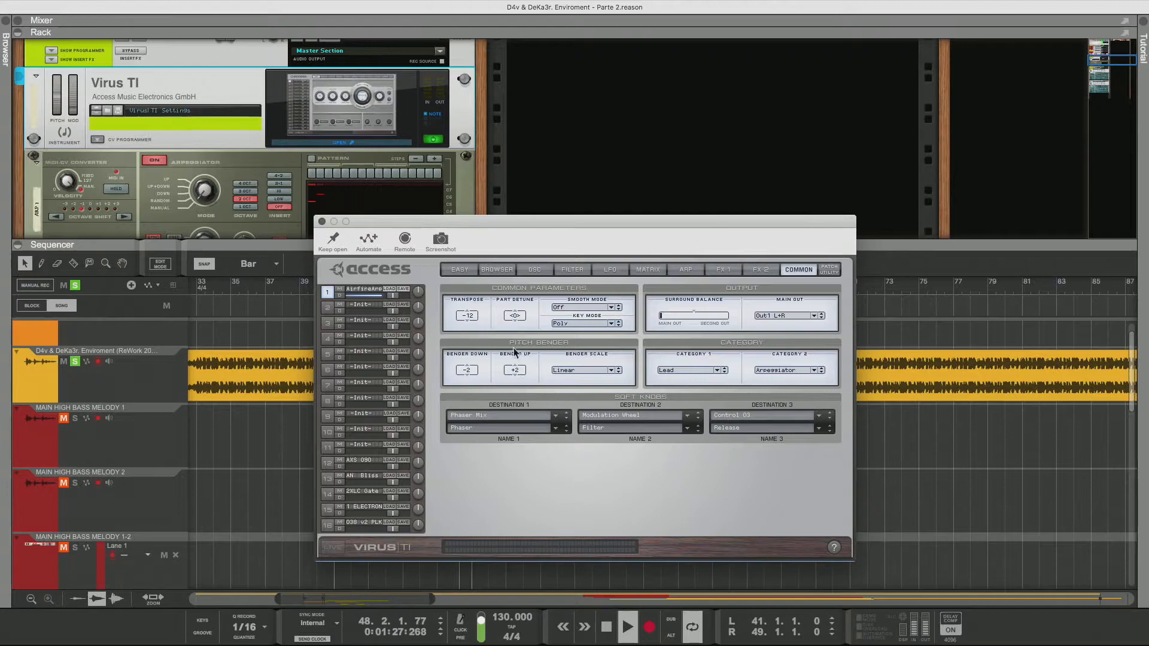
{"action": "left_click", "coordinate": [760, 269]}
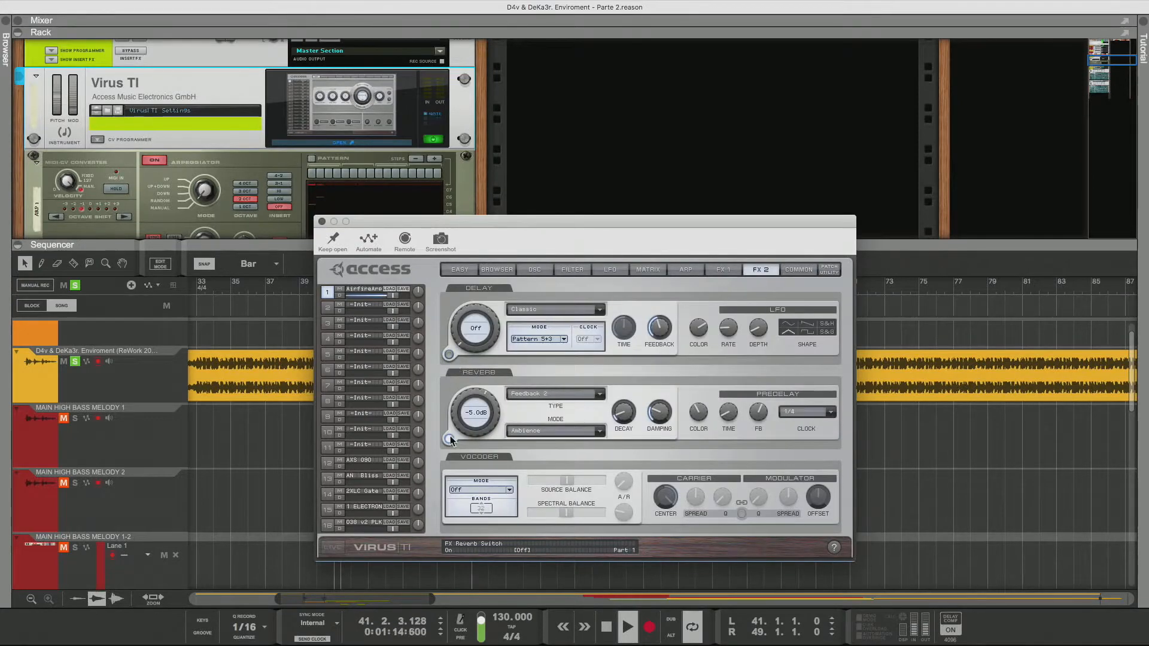
{"action": "left_click", "coordinate": [449, 439]}
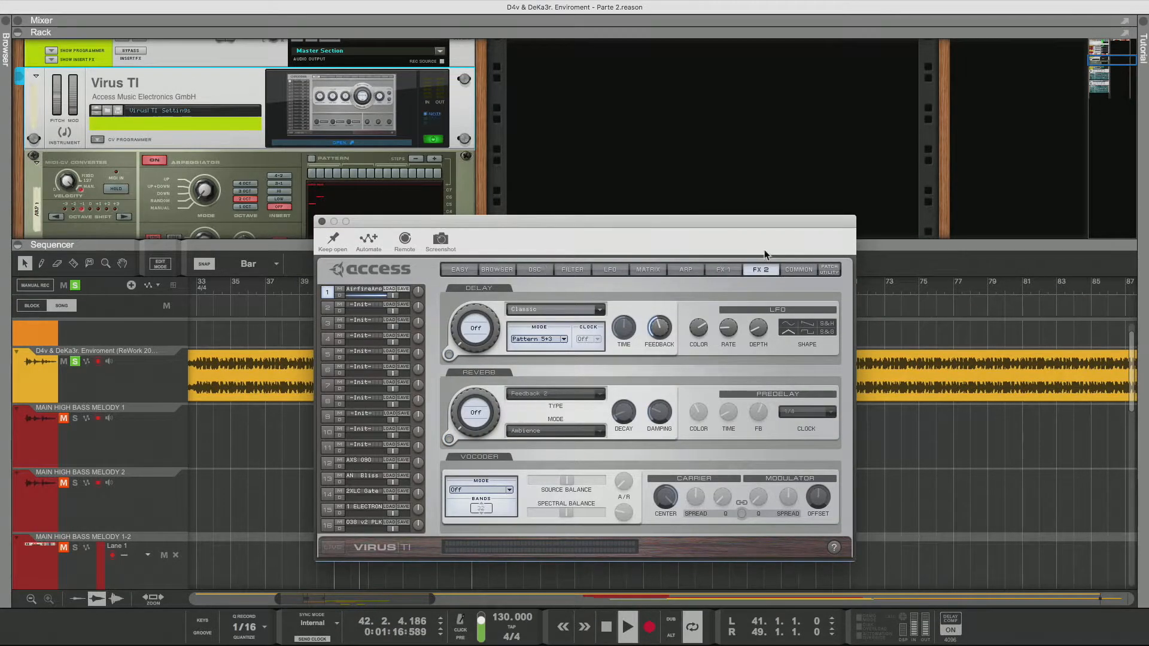
Lower the AirfireArr patch's transpose to -26
{"action": "left_click", "coordinate": [798, 269]}
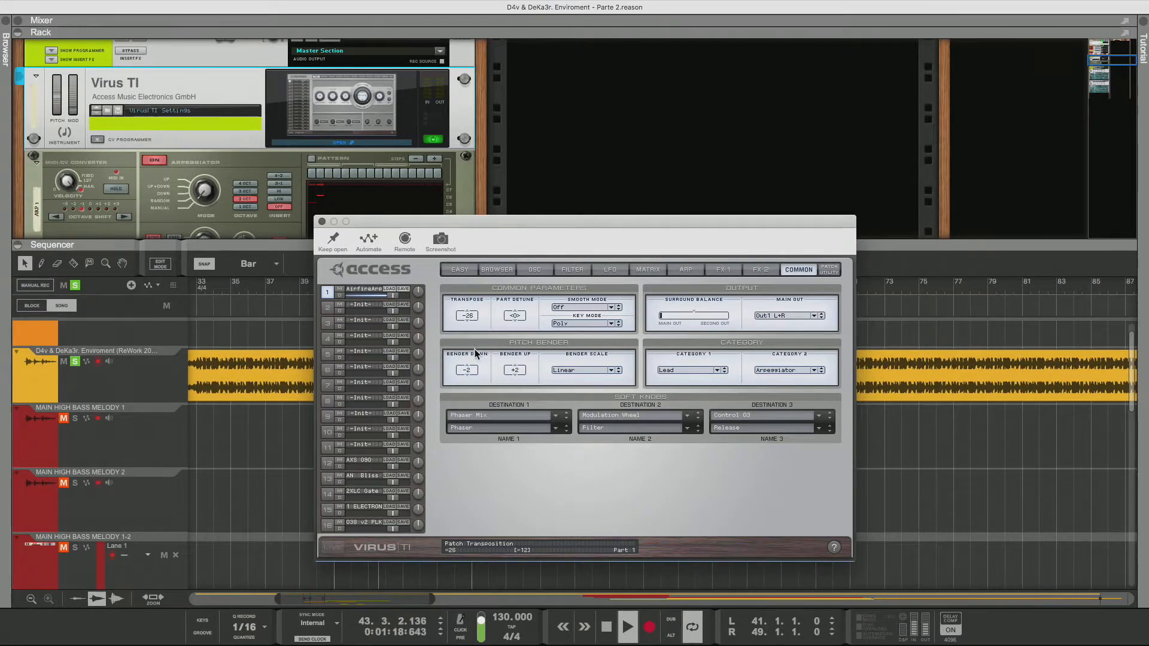
{"action": "left_click_drag", "start_coordinate": [474, 349], "coordinate": [477, 376]}
Adjust the oscillator 1/2 balance slider to about the centre position
{"action": "left_click", "coordinate": [536, 270]}
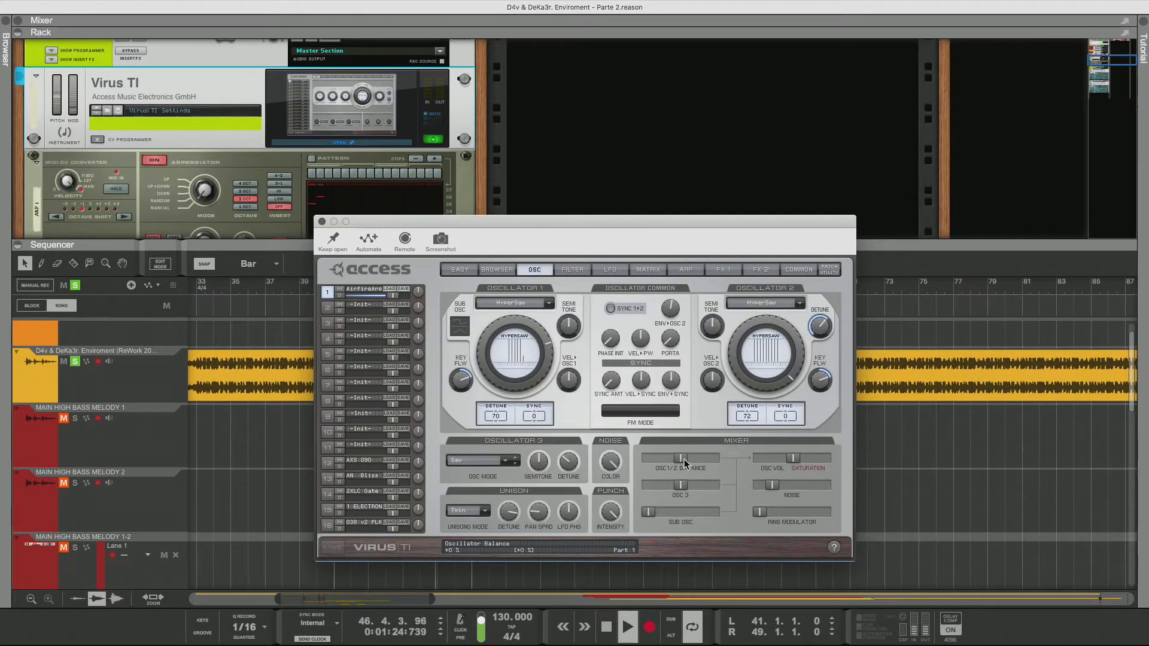
{"action": "mouse_move", "coordinate": [684, 458]}
{"action": "left_mouse_down"}
{"action": "mouse_move", "coordinate": [625, 461]}
{"action": "mouse_move", "coordinate": [729, 461]}
{"action": "mouse_move", "coordinate": [676, 462]}
{"action": "left_mouse_up"}
{"action": "left_click_drag", "start_coordinate": [680, 465], "coordinate": [682, 466]}
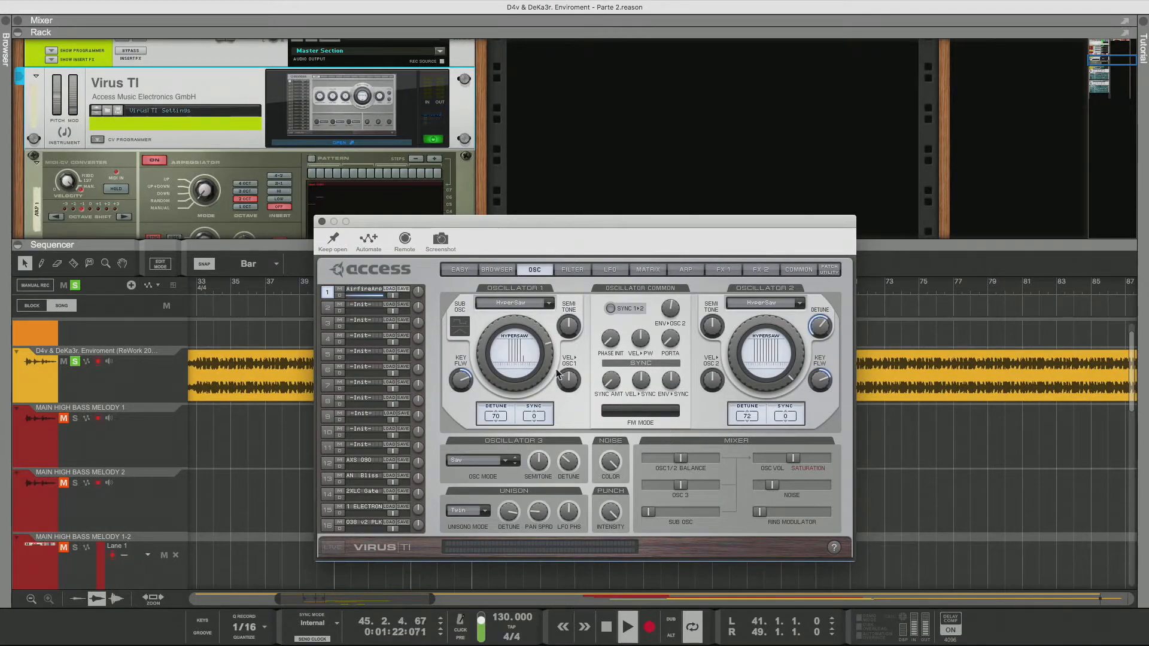
Turn up the release of the amplifier envelope
{"action": "left_click", "coordinate": [572, 270]}
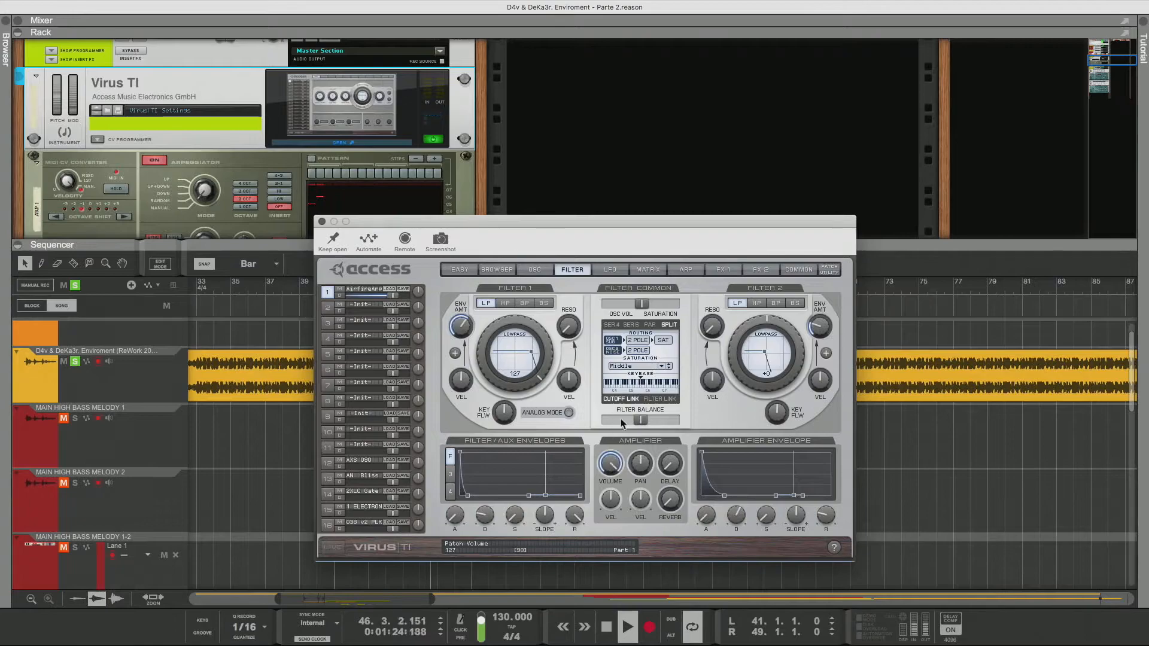
{"action": "left_click_drag", "start_coordinate": [829, 527], "coordinate": [824, 478]}
Return to the browser and audition lead patches from AirfireArr down through the Alround series to Amelvil7LD
{"action": "left_click", "coordinate": [496, 269]}
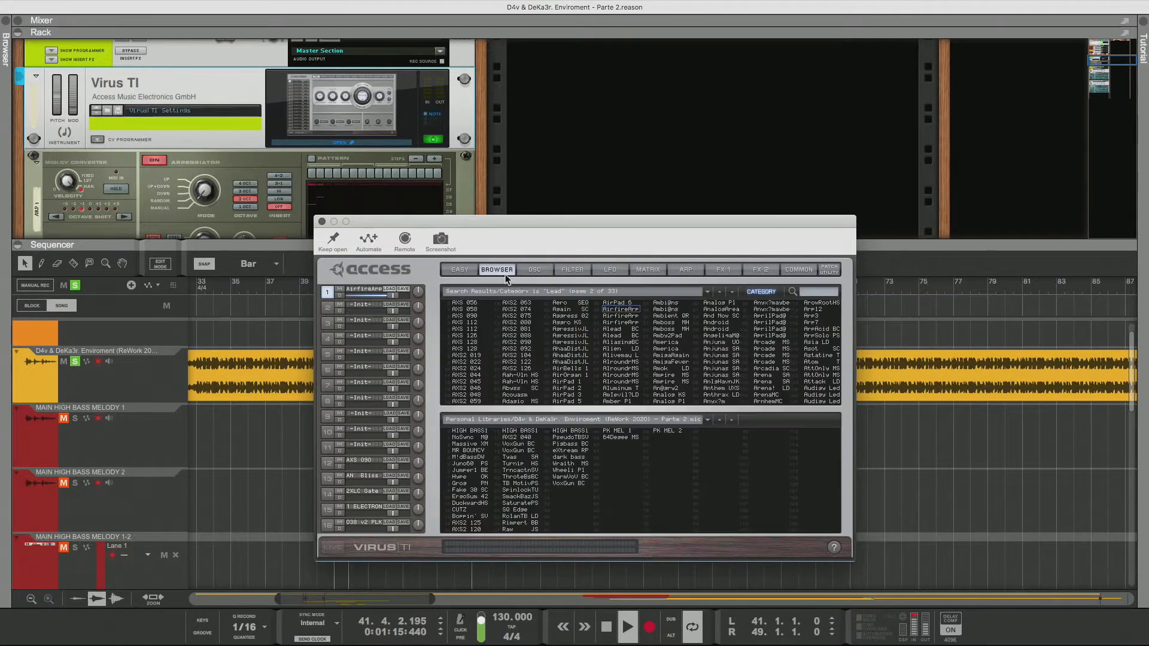
{"action": "left_click", "coordinate": [622, 316]}
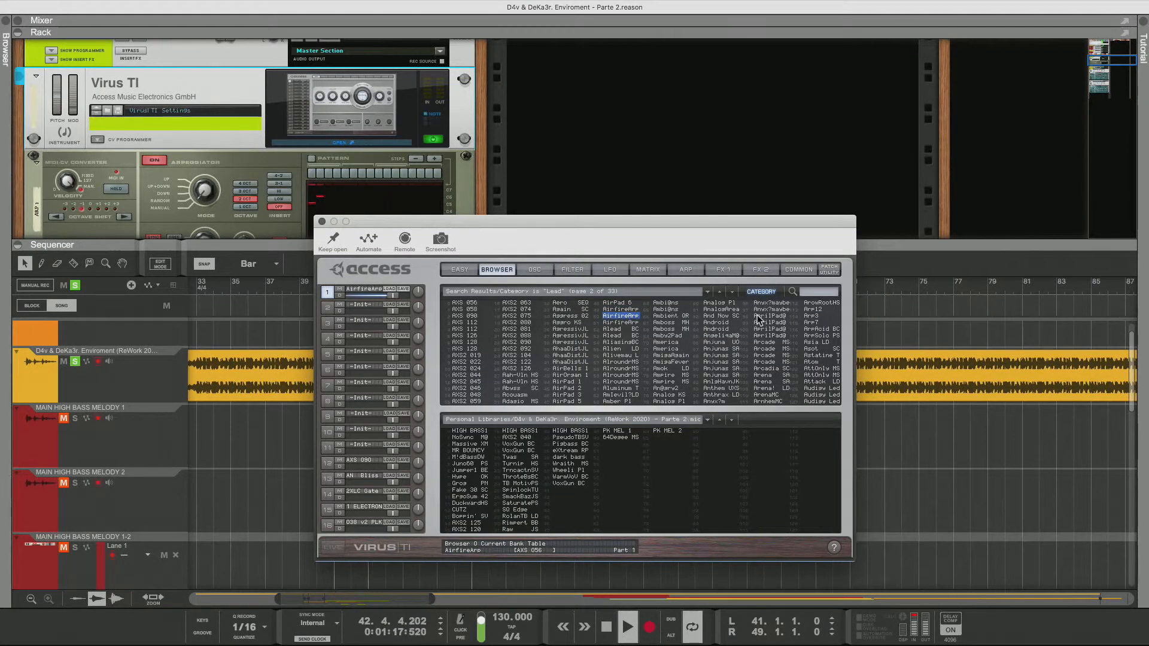
{"action": "key", "text": "Down"}
{"action": "key", "text": "Down"}
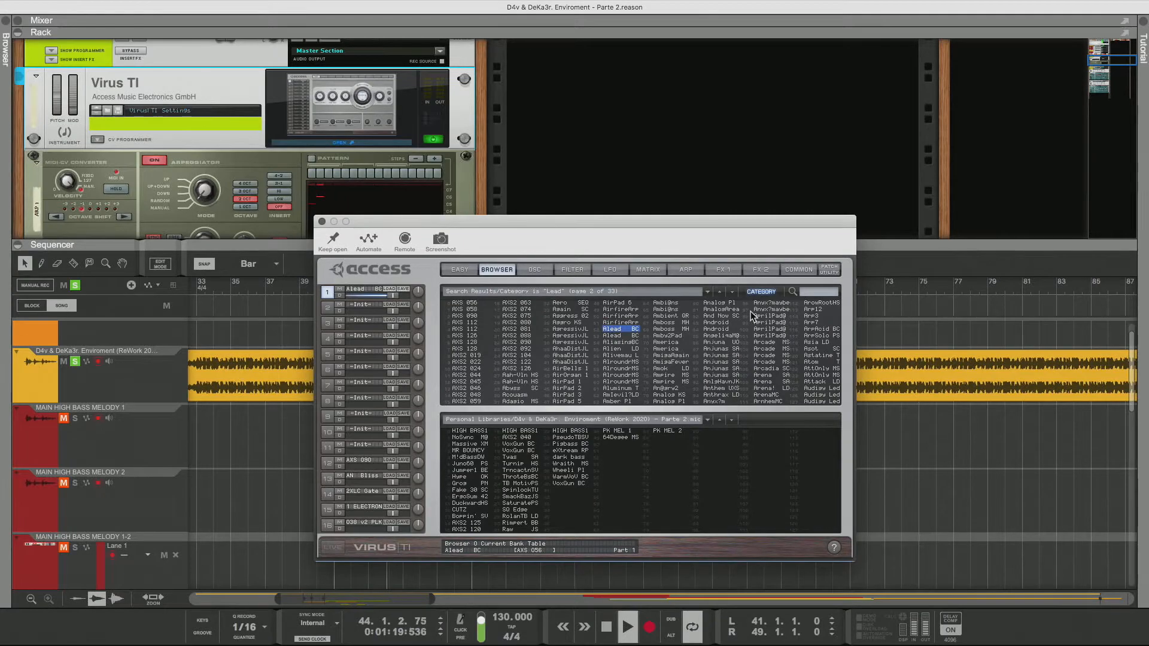
{"action": "key", "text": "Down"}
{"action": "key", "text": "Down"}
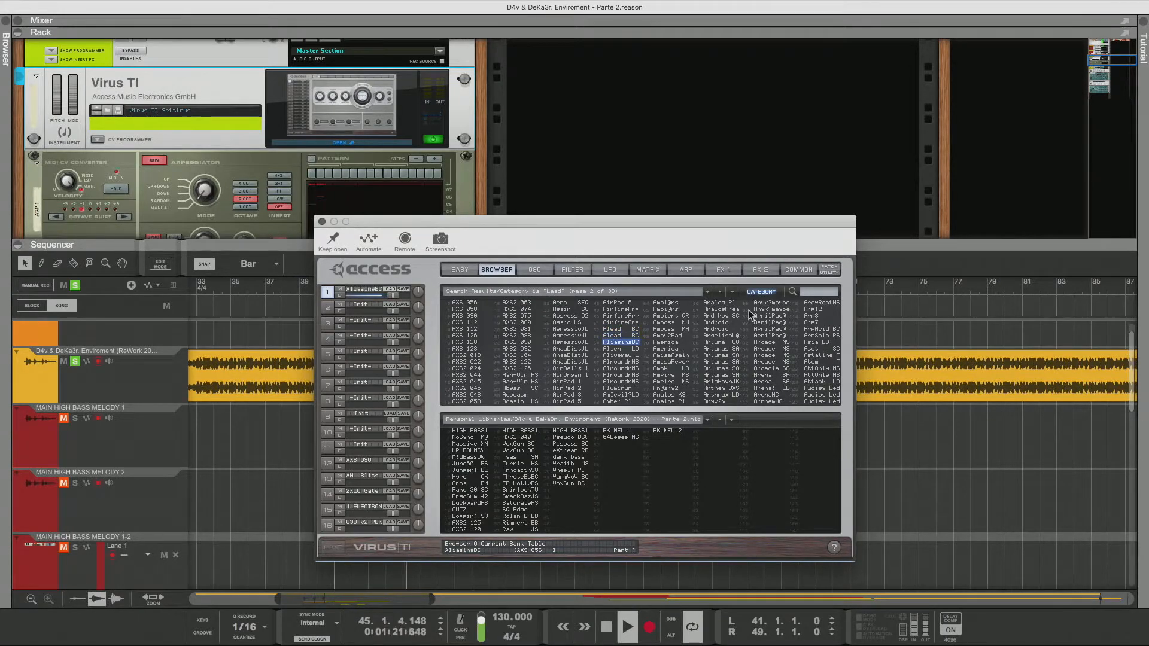
{"action": "key", "text": "Down"}
{"action": "key", "text": "Down"}
{"action": "key", "text": "Down"}
{"action": "key", "text": "Down"}
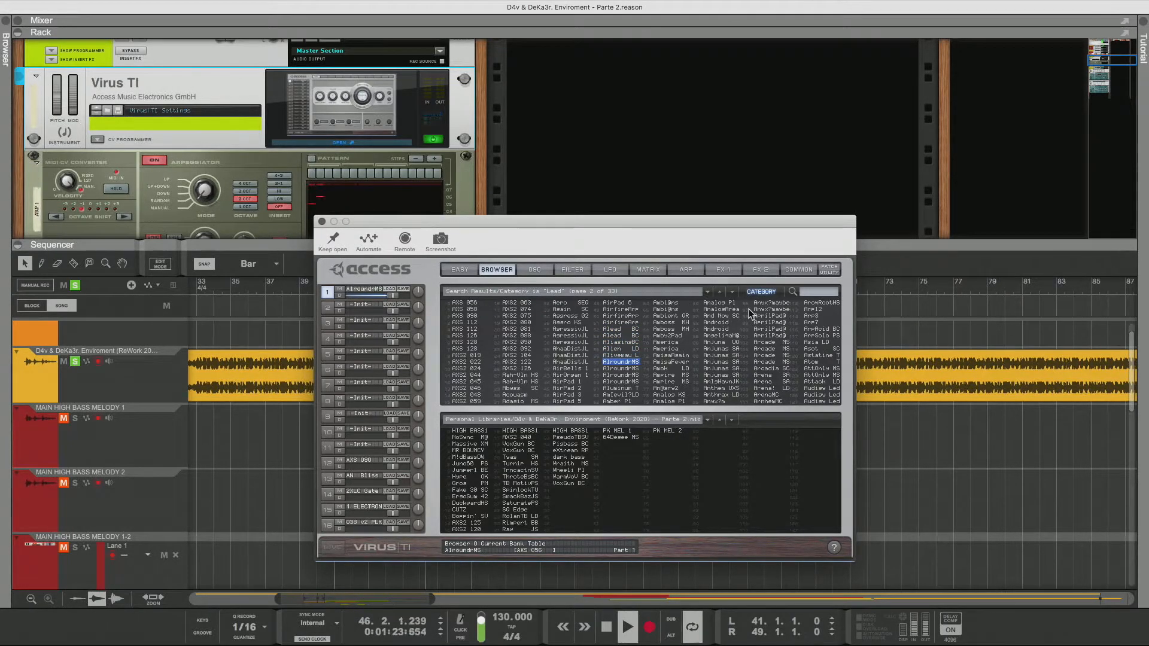
{"action": "key", "text": "Down"}
{"action": "key", "text": "Down"}
{"action": "key", "text": "Down"}
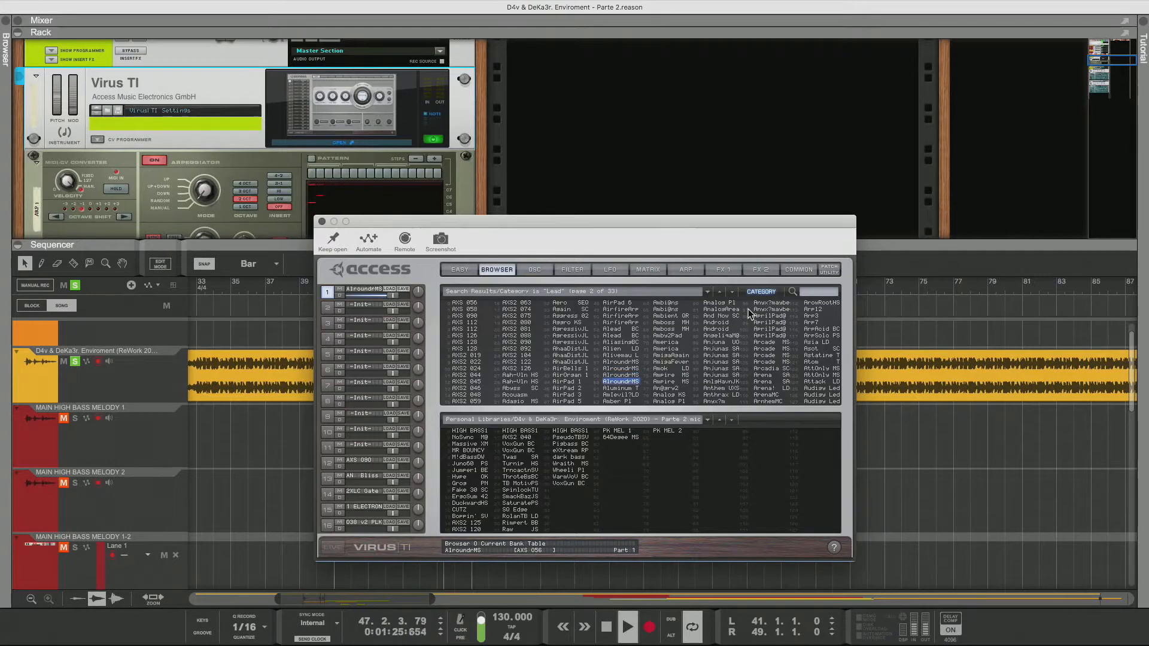
Continue auditioning lead patches from Ambi8ns down to Anderv2, then step back to Aamire MS
{"action": "key", "text": "Down"}
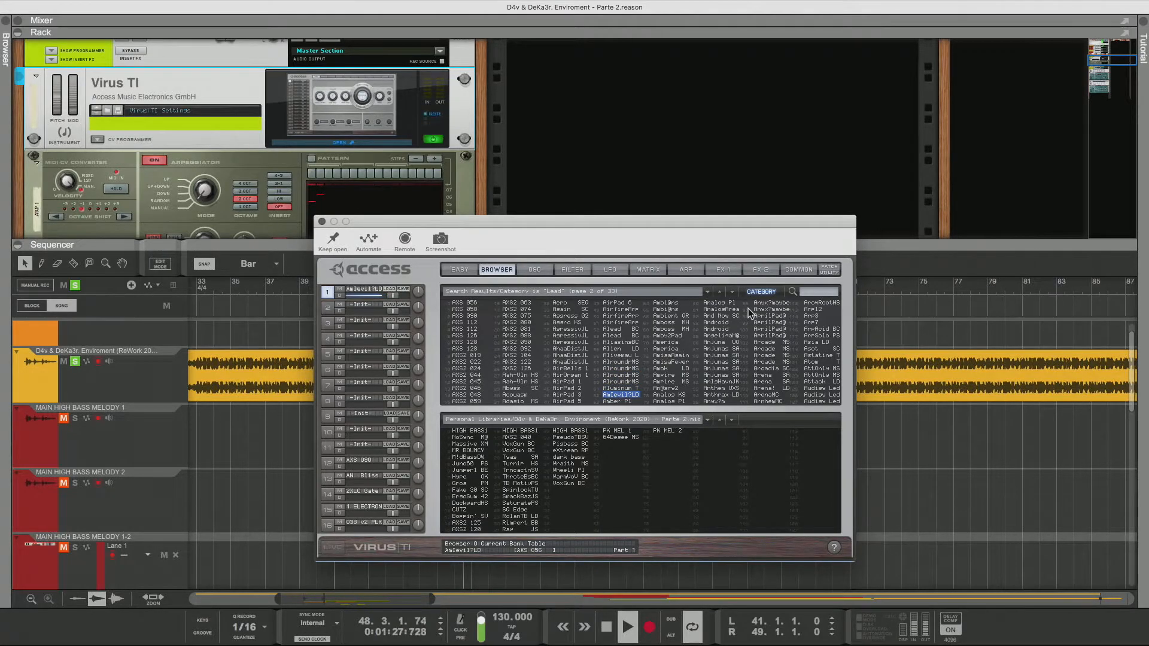
{"action": "key", "text": "Down"}
{"action": "key", "text": "Down"}
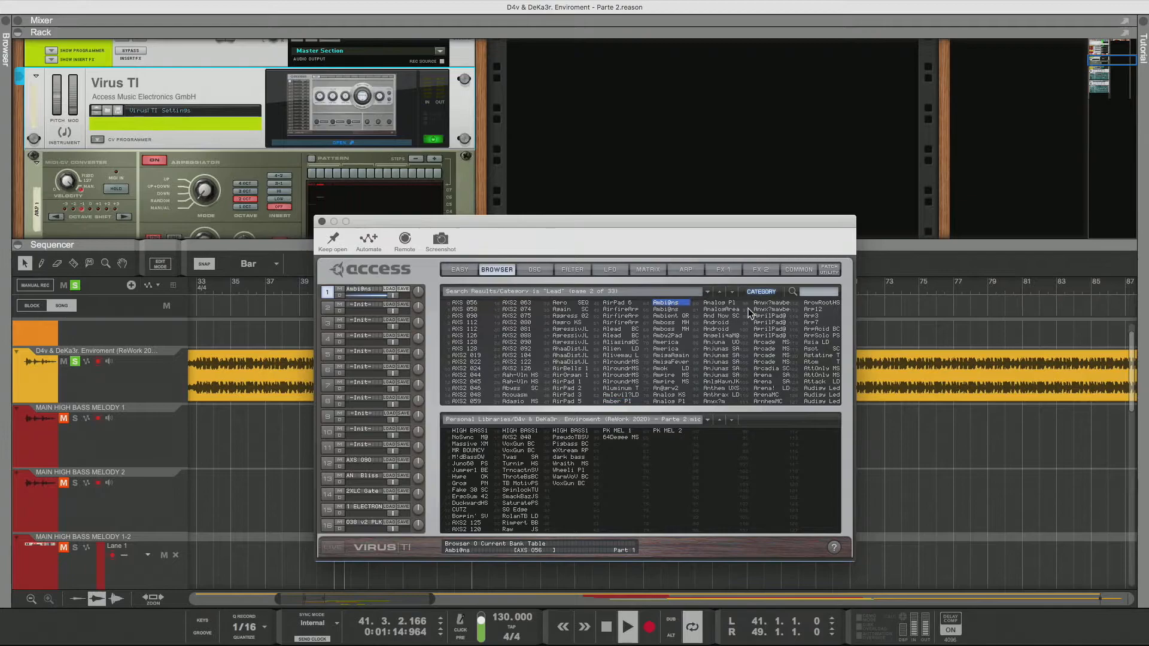
{"action": "key", "text": "Down"}
{"action": "key", "text": "Down"}
{"action": "key", "text": "Down"}
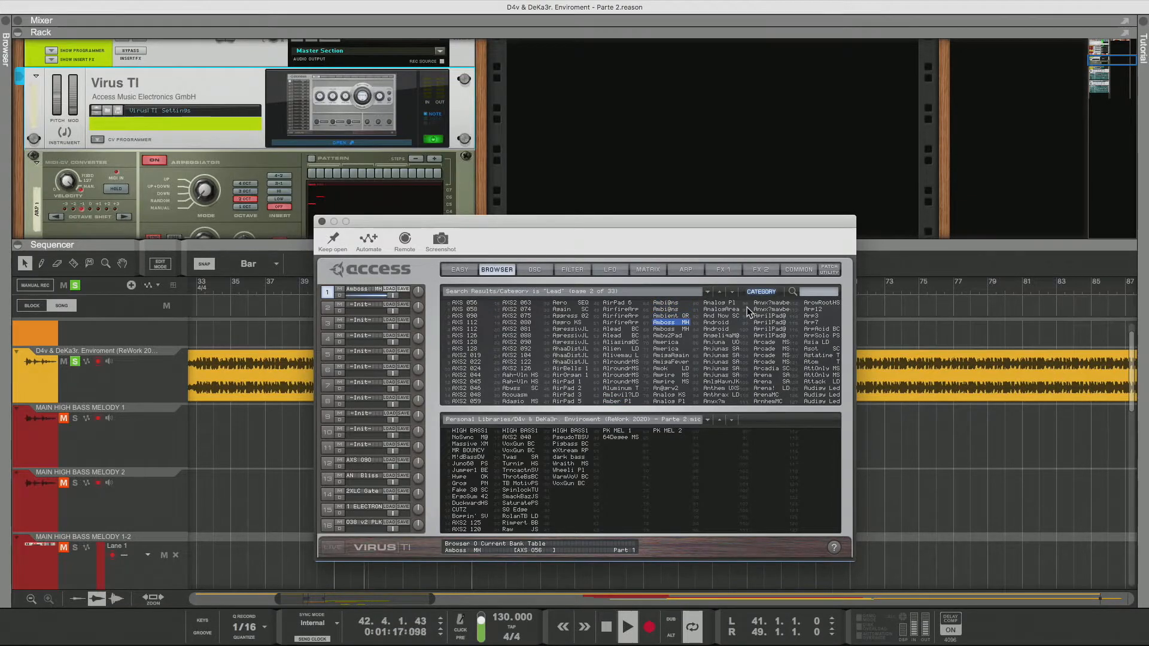
{"action": "key", "text": "Down"}
{"action": "key", "text": "Down"}
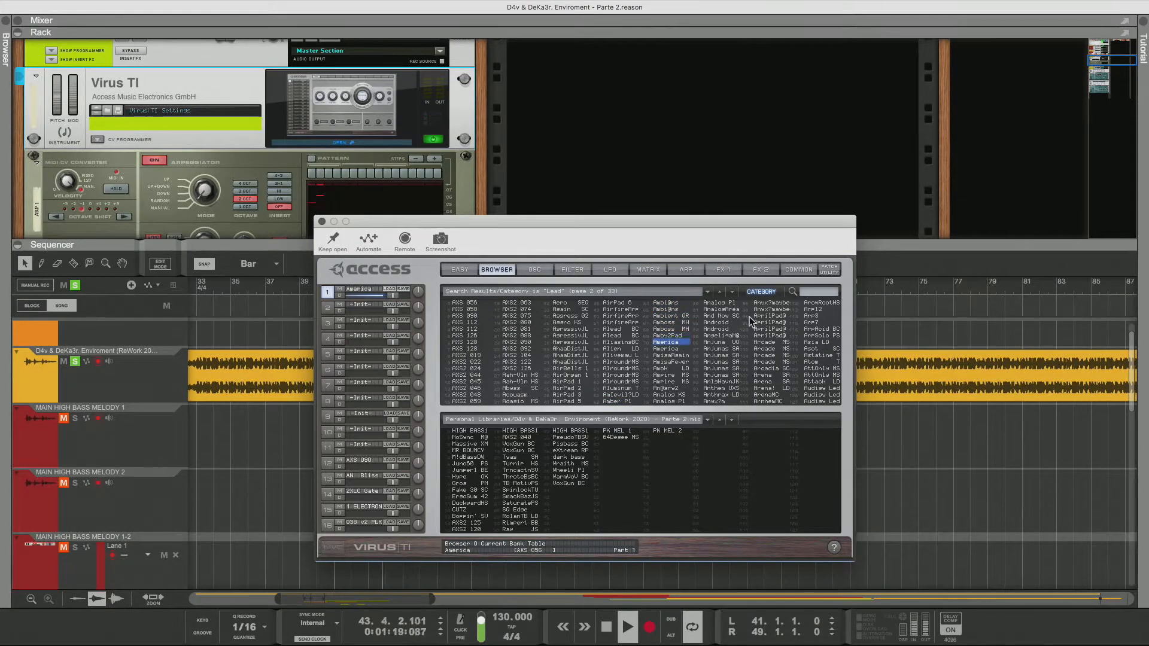
{"action": "key", "text": "Down"}
{"action": "key", "text": "Down"}
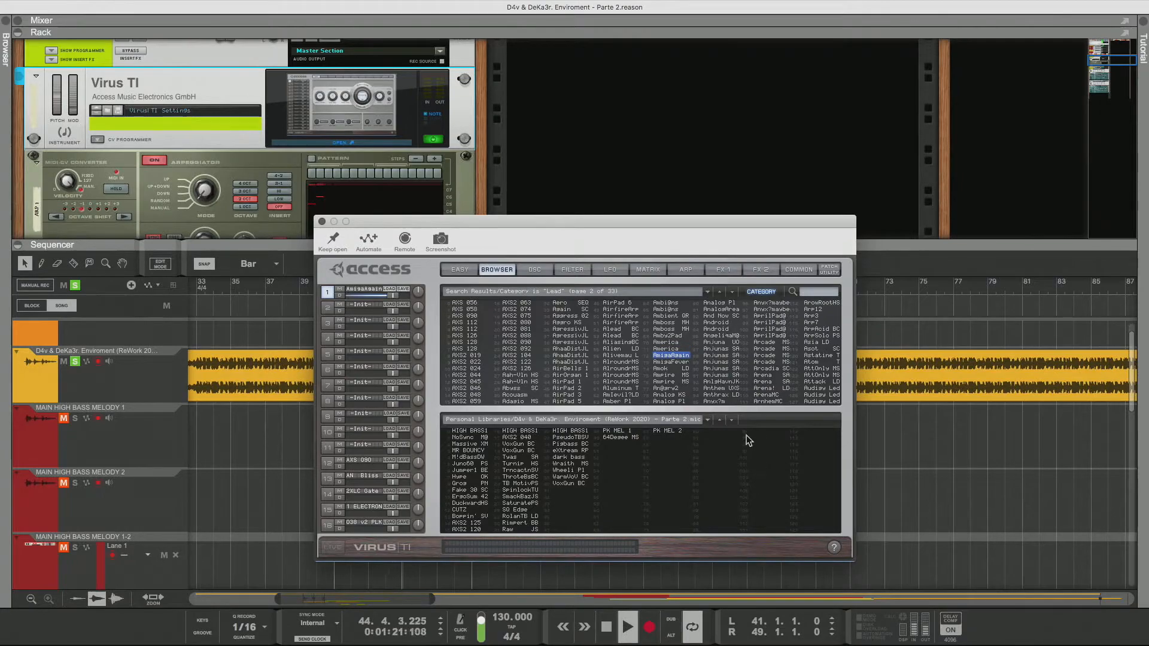
{"action": "key", "text": "Down"}
{"action": "key", "text": "Down"}
{"action": "key", "text": "Down"}
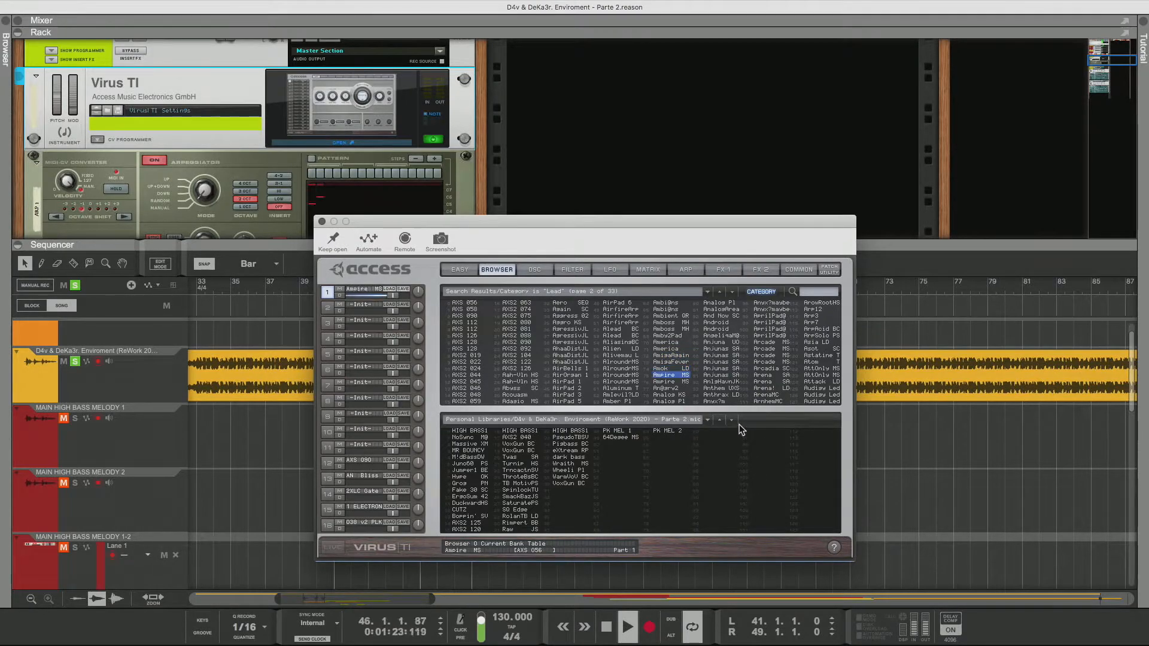
{"action": "key", "text": "Down"}
{"action": "key", "text": "Down"}
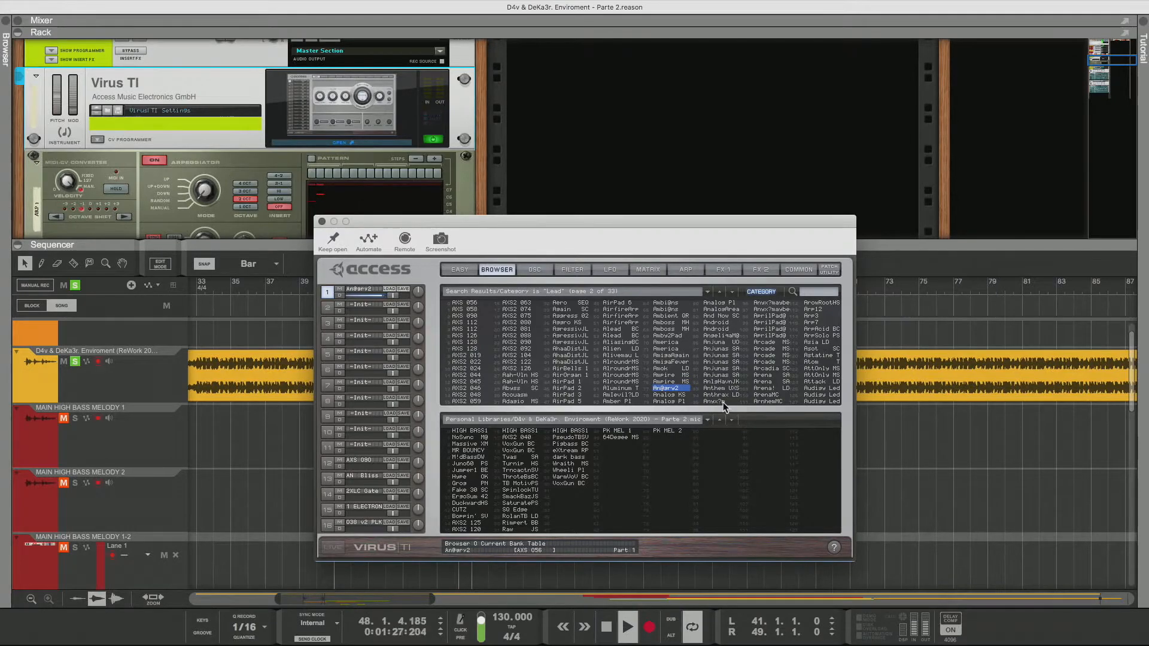
{"action": "key", "text": "Up"}
{"action": "key", "text": "Up"}
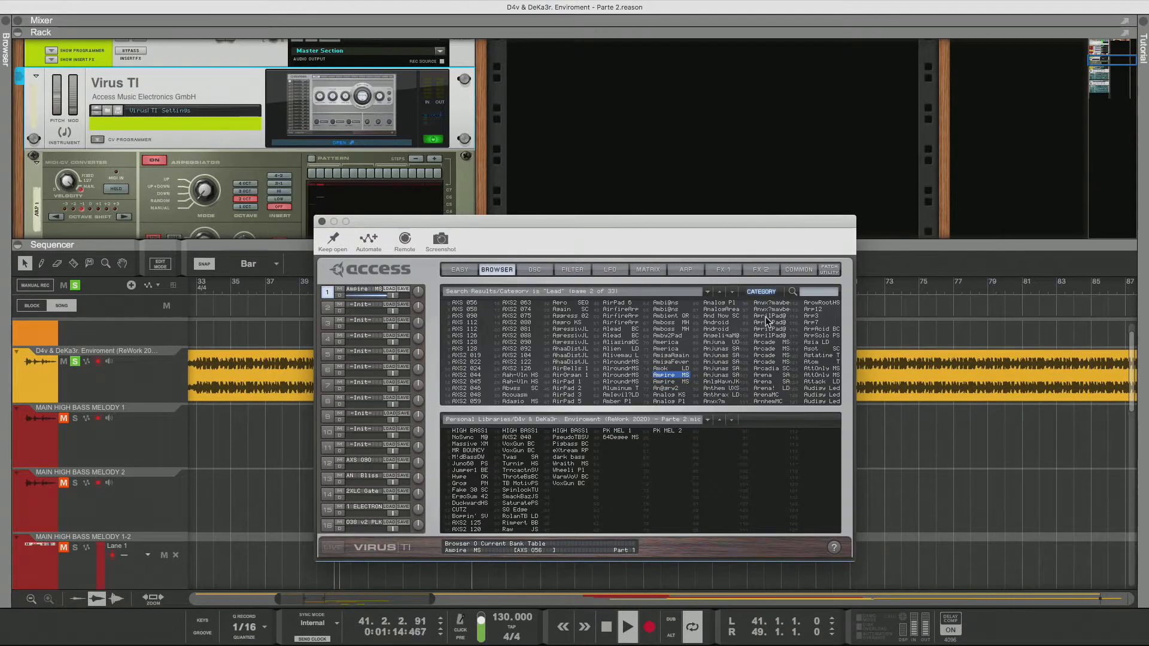
Set the Aamire MS patch's transpose to -36
{"action": "left_click", "coordinate": [796, 270]}
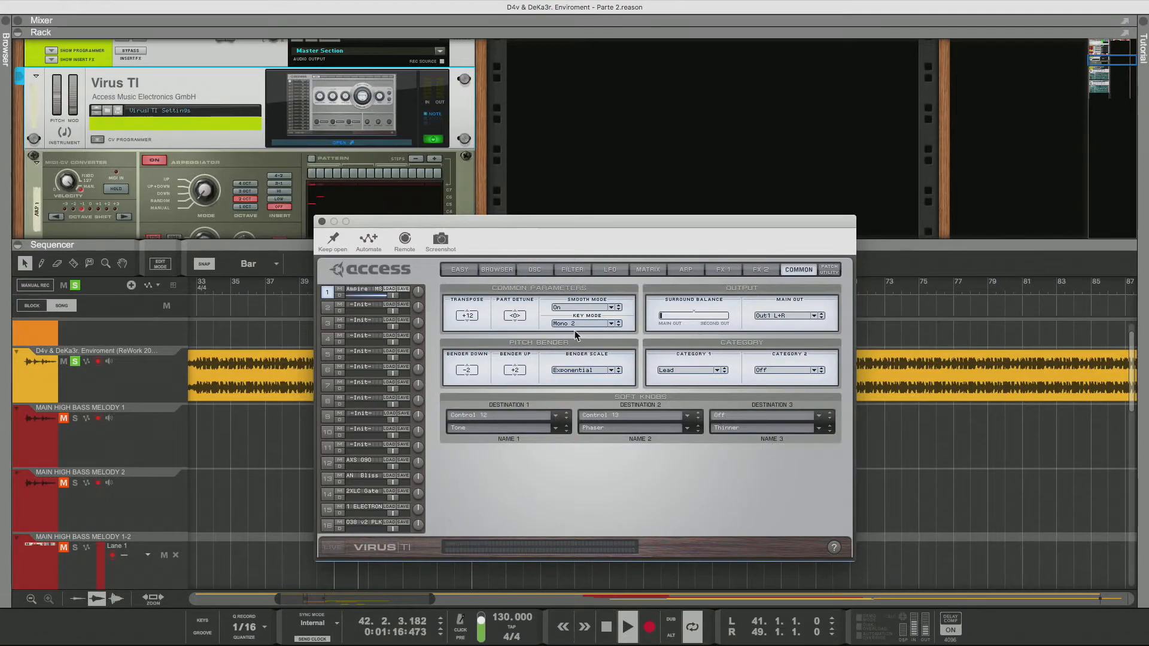
{"action": "left_click_drag", "start_coordinate": [466, 321], "coordinate": [469, 405]}
Switch off both the delay and the reverb effects for the Aamire MS patch
{"action": "left_click", "coordinate": [761, 270]}
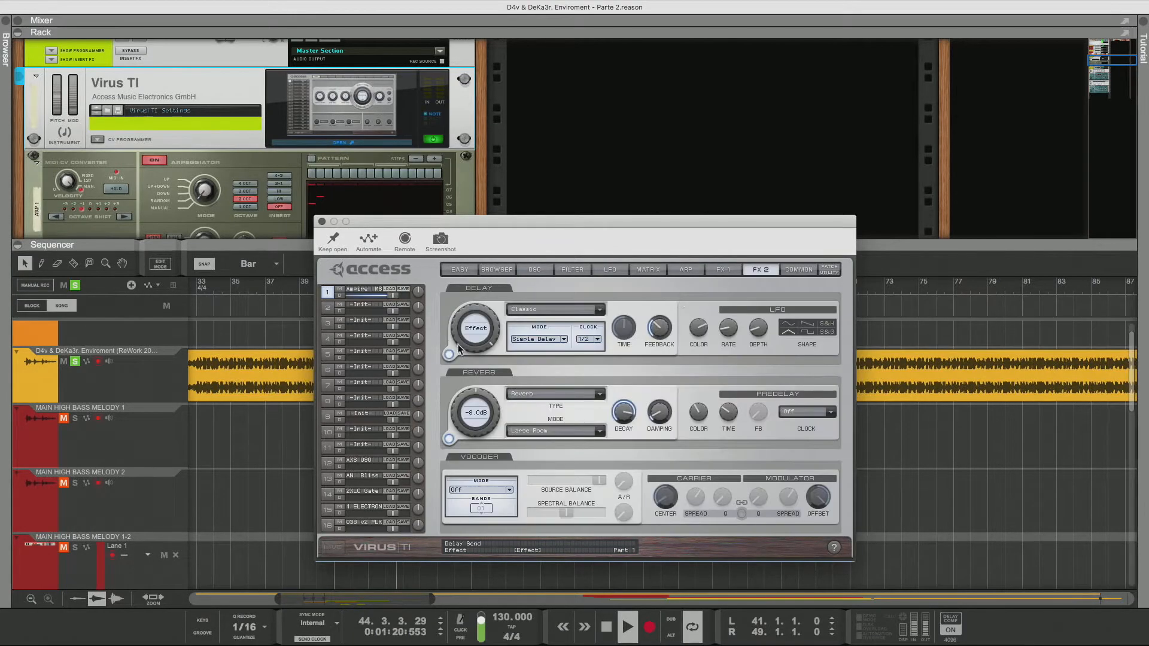
{"action": "left_click", "coordinate": [449, 355]}
{"action": "left_click", "coordinate": [449, 439]}
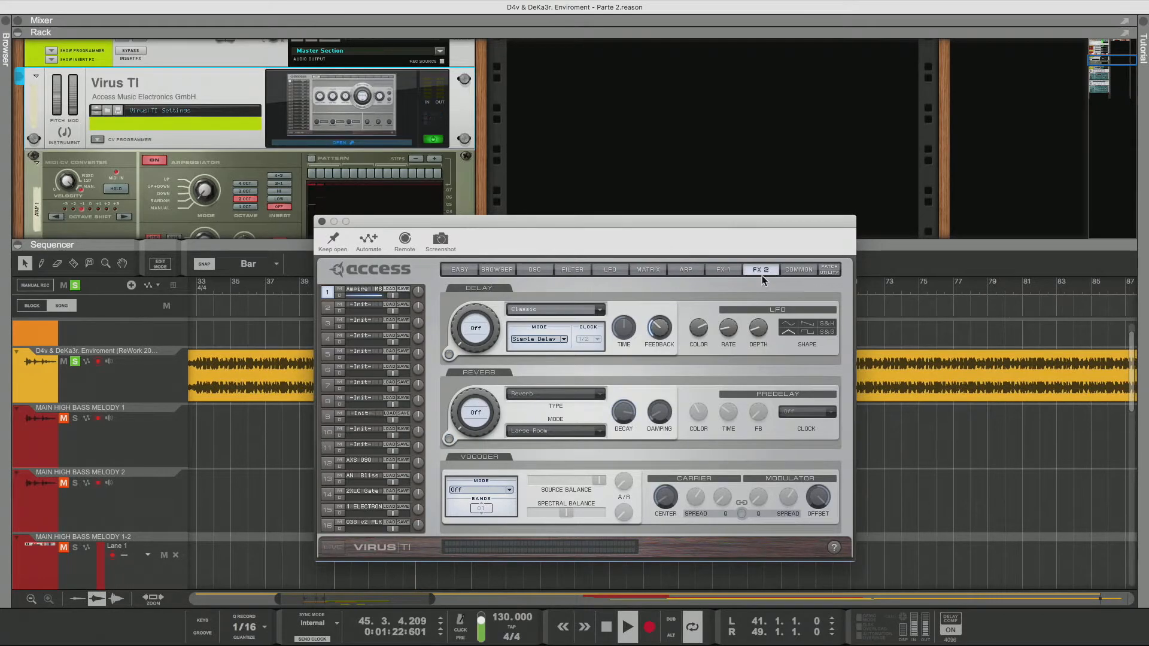
Review the patch's common, FX 1, FX 2, oscillator and filter pages
{"action": "left_click", "coordinate": [799, 270]}
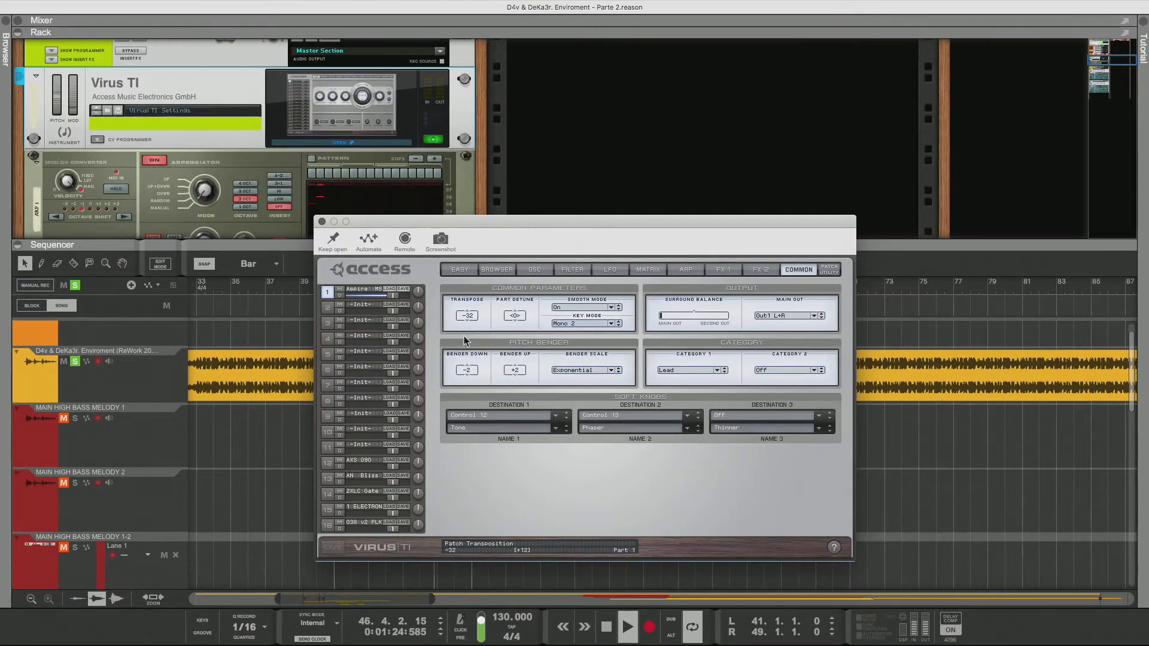
{"action": "left_click", "coordinate": [498, 270]}
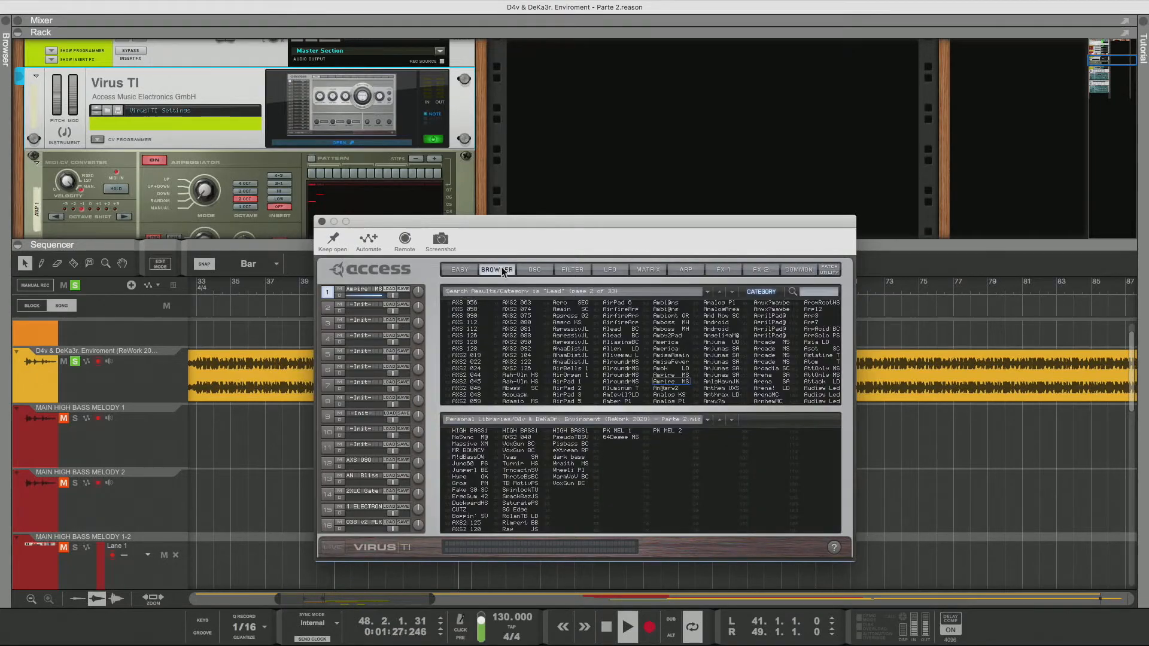
{"action": "left_click", "coordinate": [725, 270]}
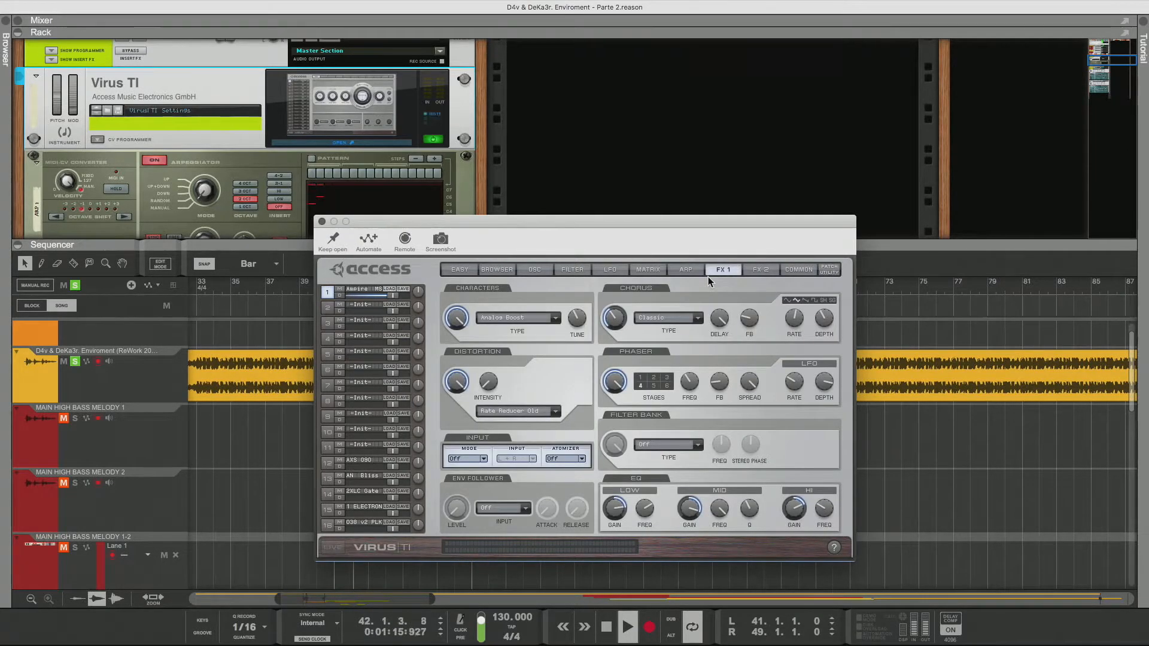
{"action": "left_click", "coordinate": [757, 272]}
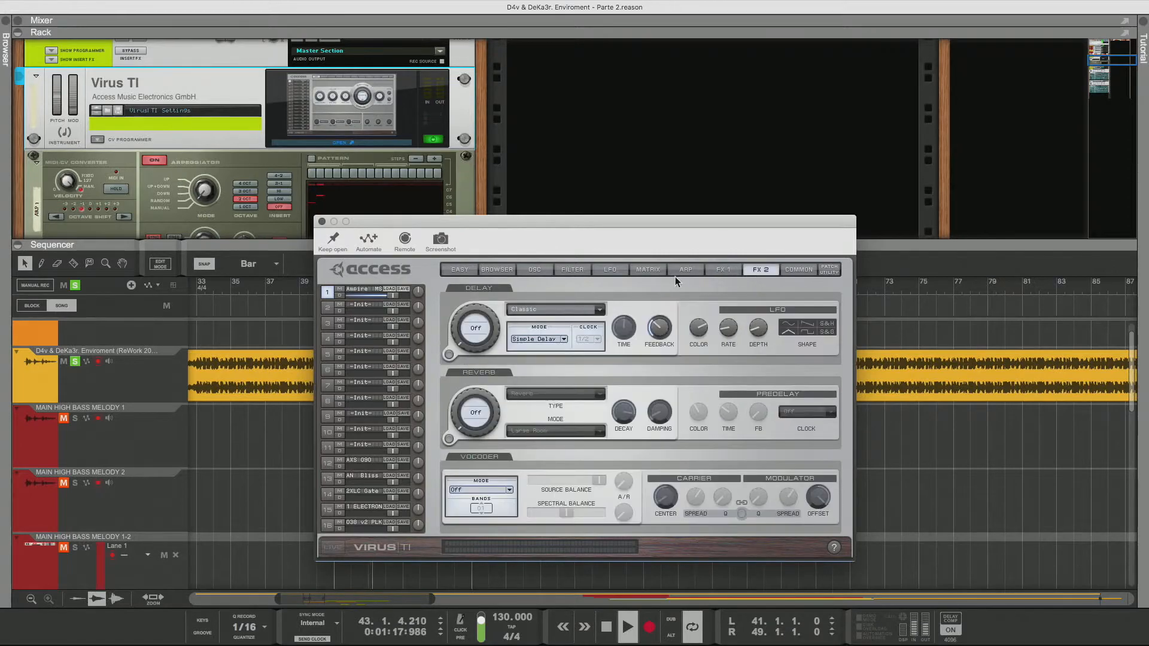
{"action": "left_click", "coordinate": [537, 271]}
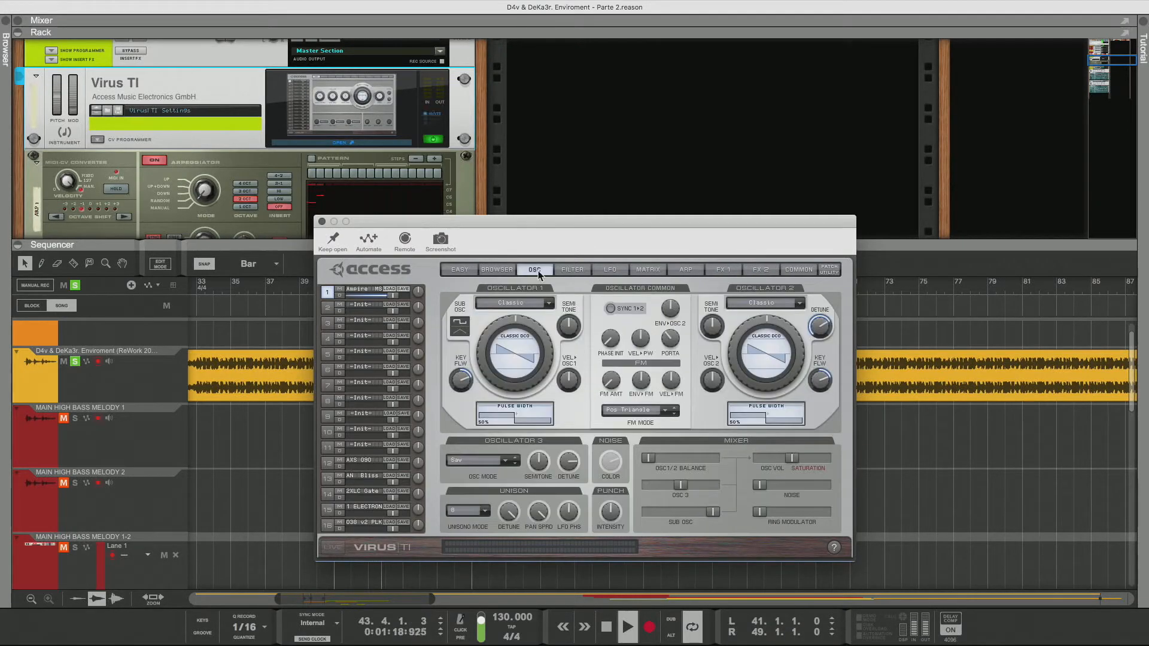
{"action": "left_click", "coordinate": [571, 270]}
Return to the browser, audition patches from Aamire MS through Analog KS to And Now SC, and open AnalogArea's common settings
{"action": "left_click", "coordinate": [504, 270]}
{"action": "left_click", "coordinate": [665, 388]}
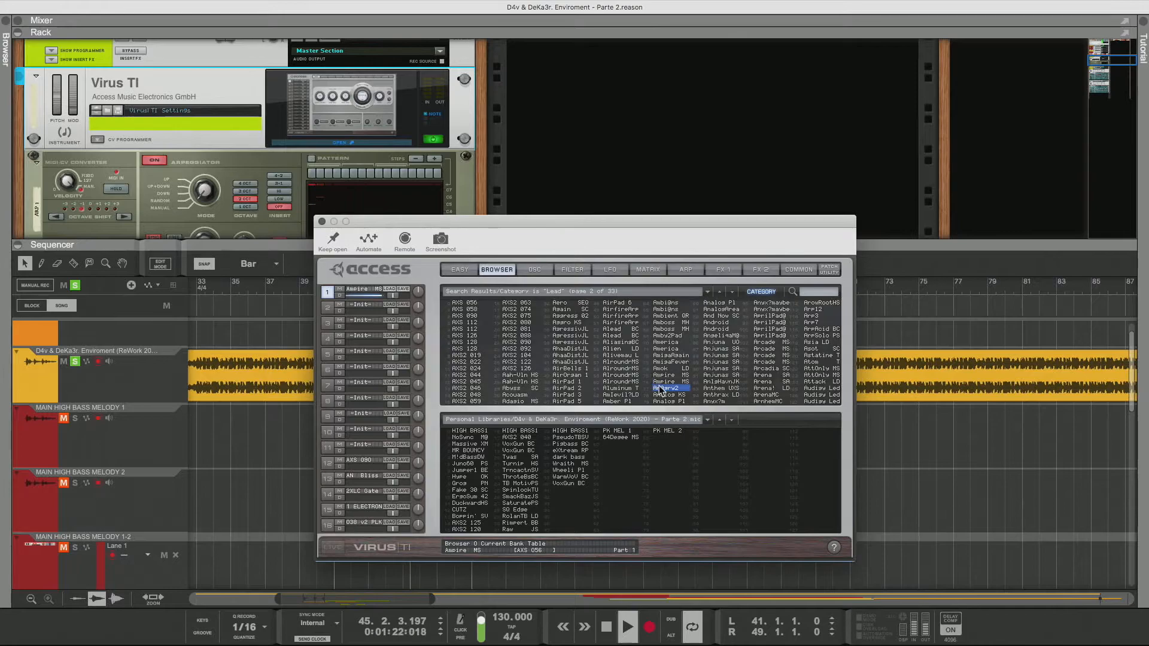
{"action": "key", "text": "Down"}
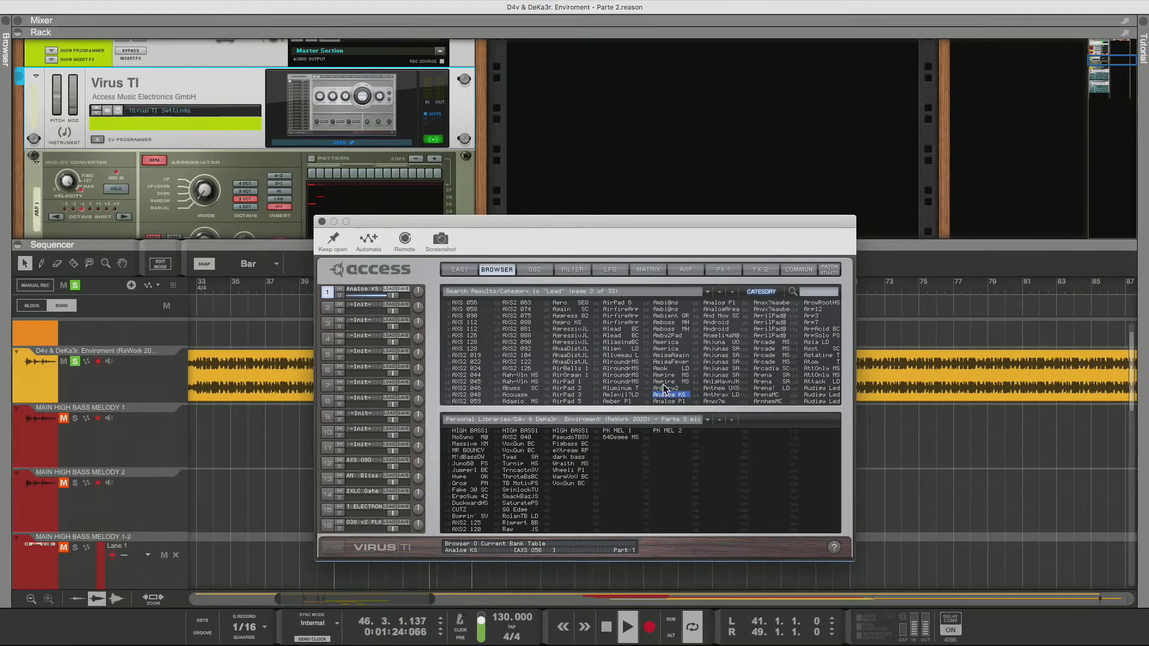
{"action": "key", "text": "Up"}
{"action": "key", "text": "Down"}
{"action": "key", "text": "Down"}
{"action": "key", "text": "Down"}
{"action": "key", "text": "Down"}
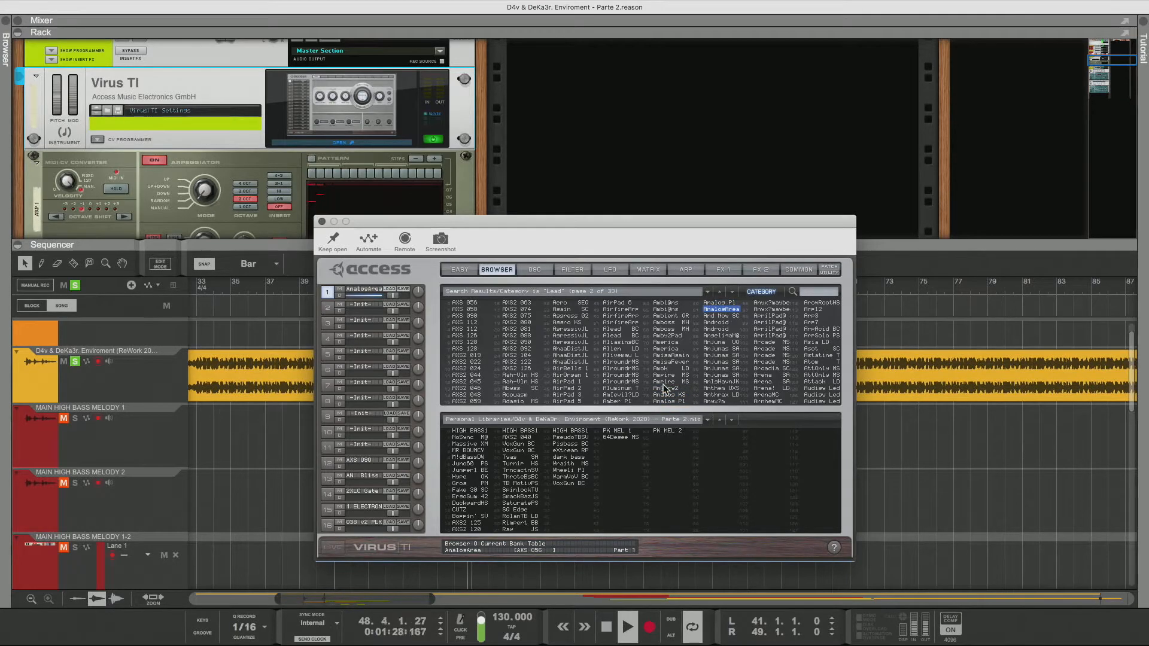
{"action": "key", "text": "Down"}
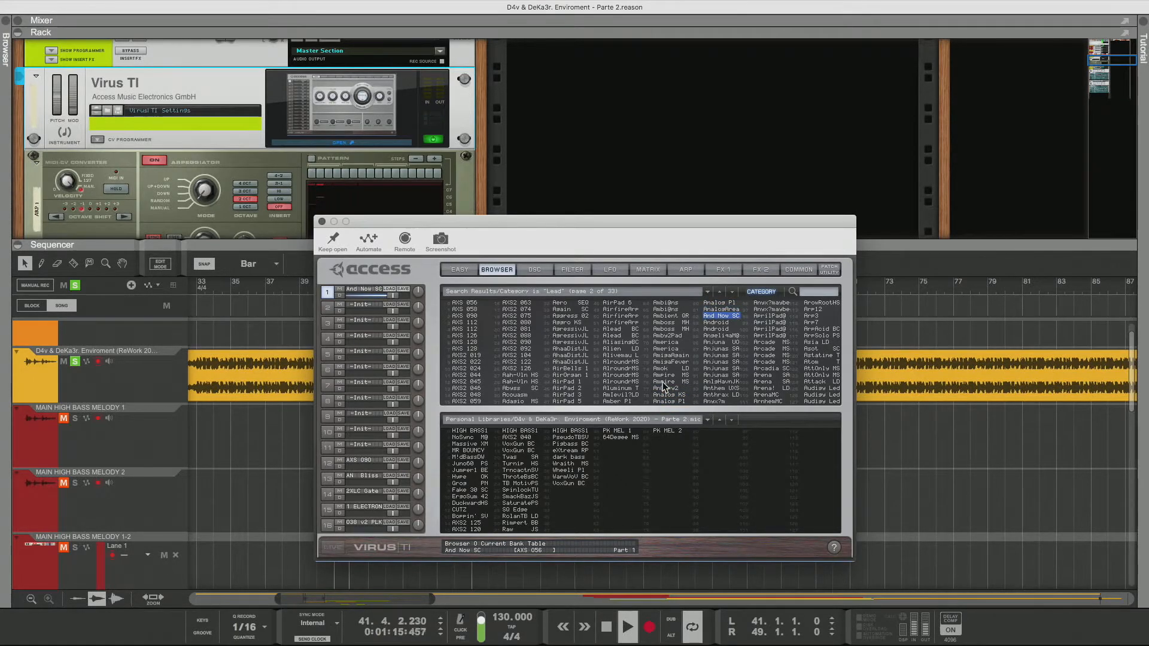
{"action": "key", "text": "Up"}
{"action": "key", "text": "Up"}
{"action": "key", "text": "Down"}
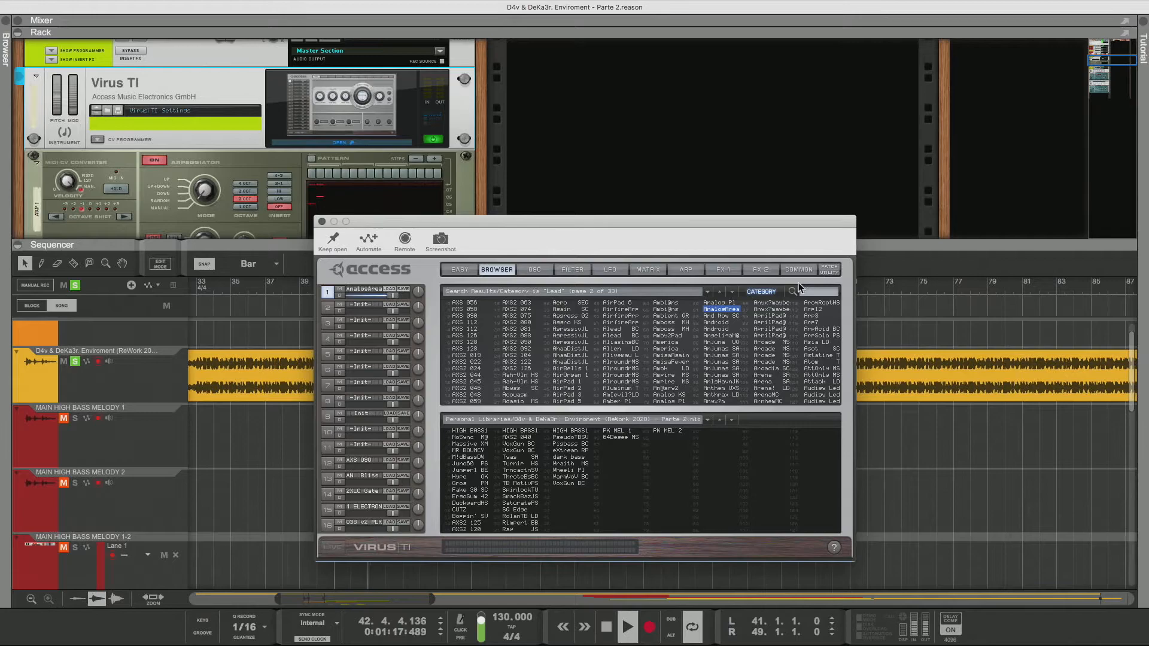
{"action": "left_click", "coordinate": [799, 269]}
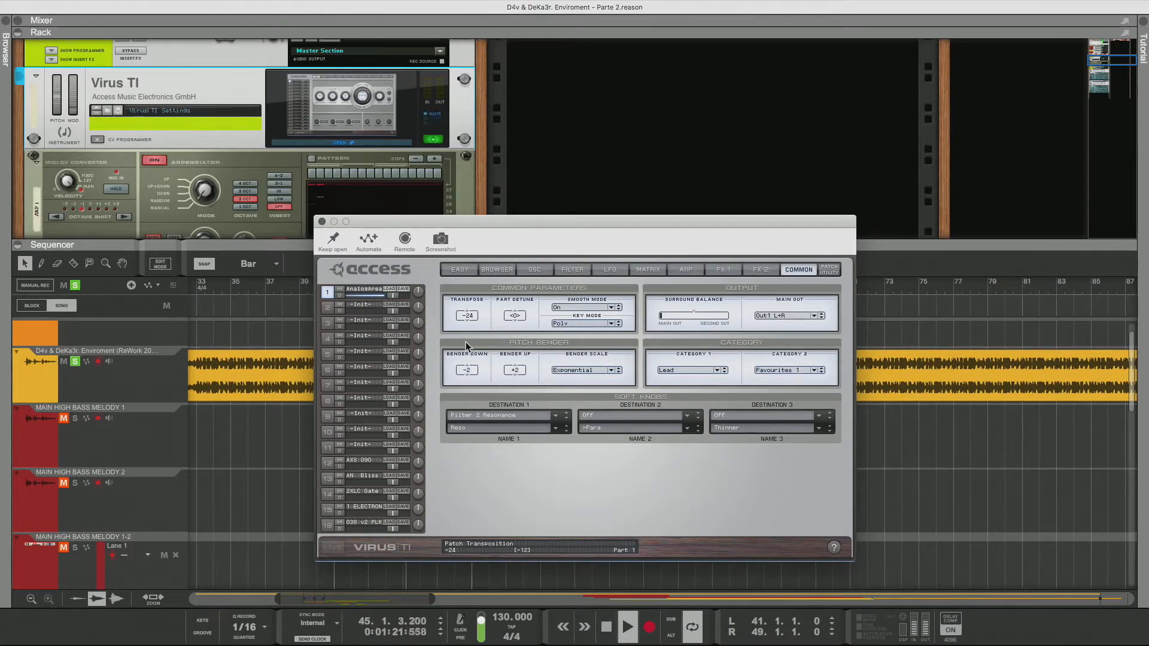
Set the AnalogArea patch's transpose to -36 and check its FX 2 effects page
{"action": "left_click_drag", "start_coordinate": [465, 359], "coordinate": [464, 371]}
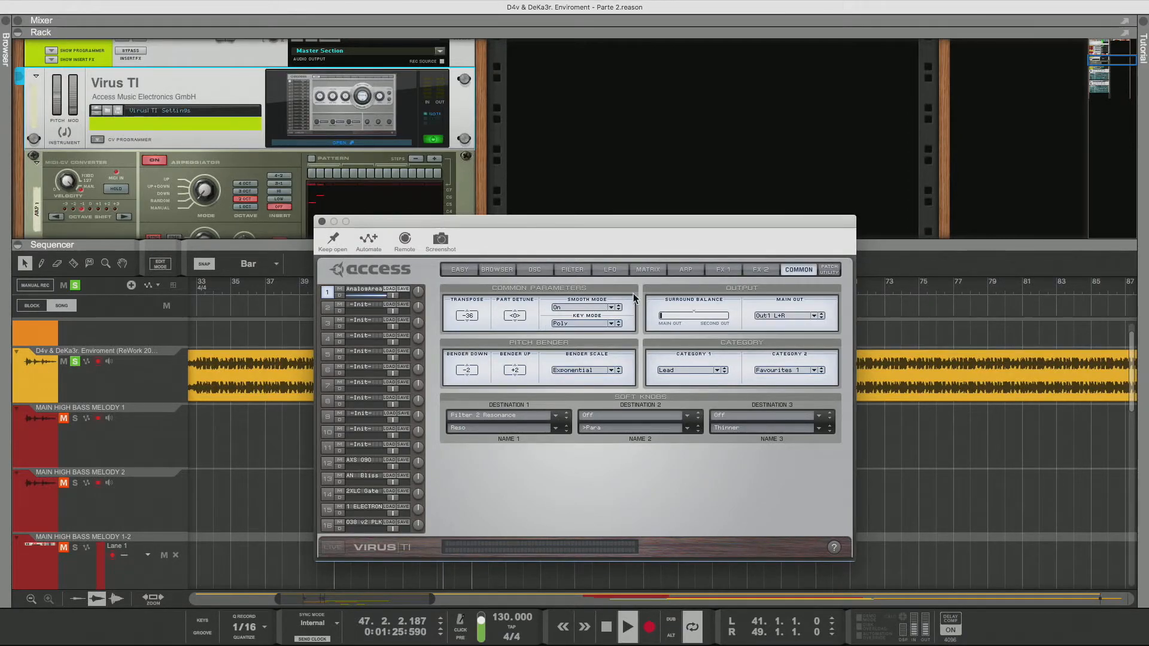
{"action": "left_click", "coordinate": [760, 269]}
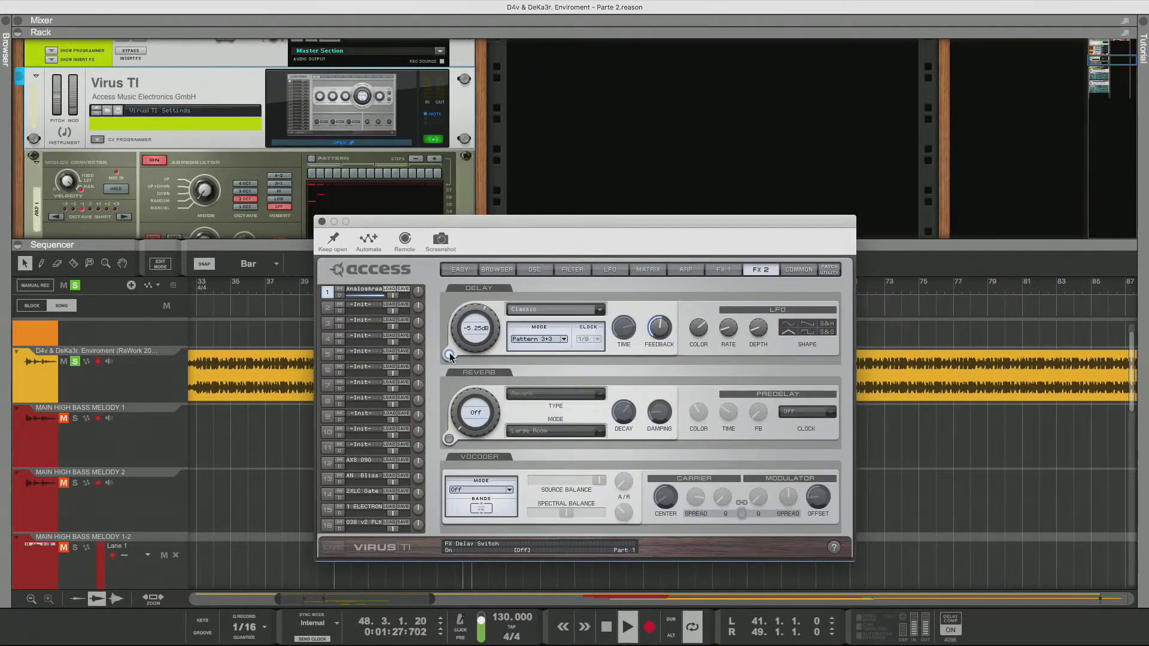
Shift the oscillator 1/2 balance toward oscillator 1 and copy the AnalogArea patch into slot 11
{"action": "left_click", "coordinate": [532, 270]}
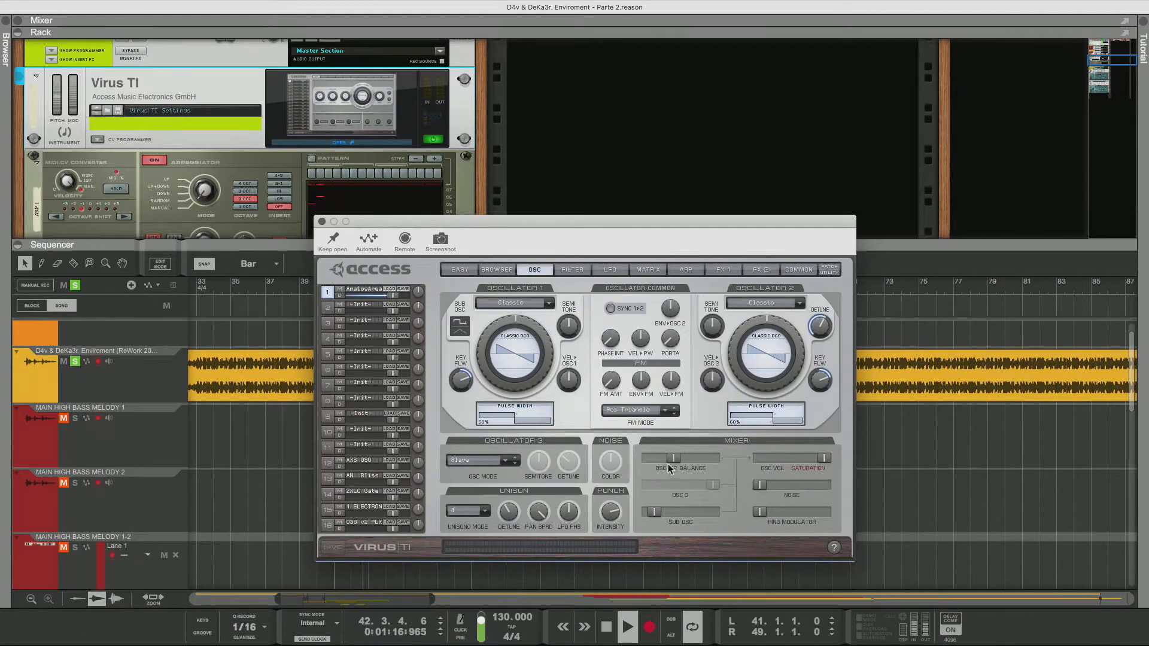
{"action": "mouse_move", "coordinate": [673, 458]}
{"action": "left_mouse_down"}
{"action": "mouse_move", "coordinate": [720, 459]}
{"action": "mouse_move", "coordinate": [664, 460]}
{"action": "left_mouse_up"}
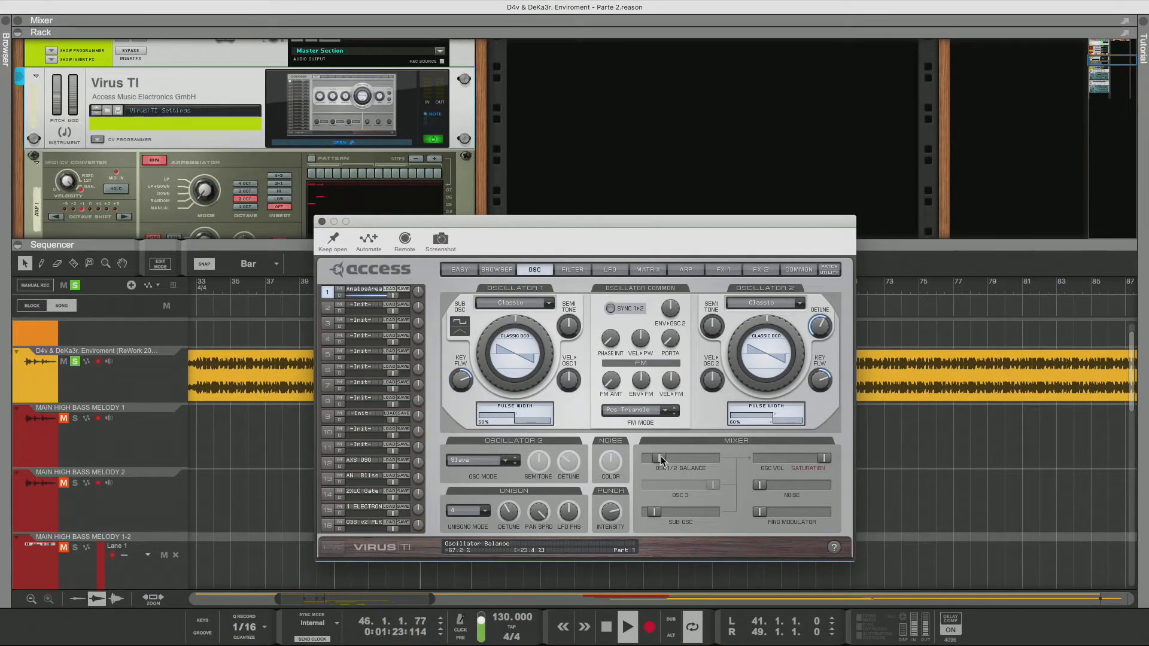
{"action": "left_click_drag", "start_coordinate": [661, 455], "coordinate": [663, 460]}
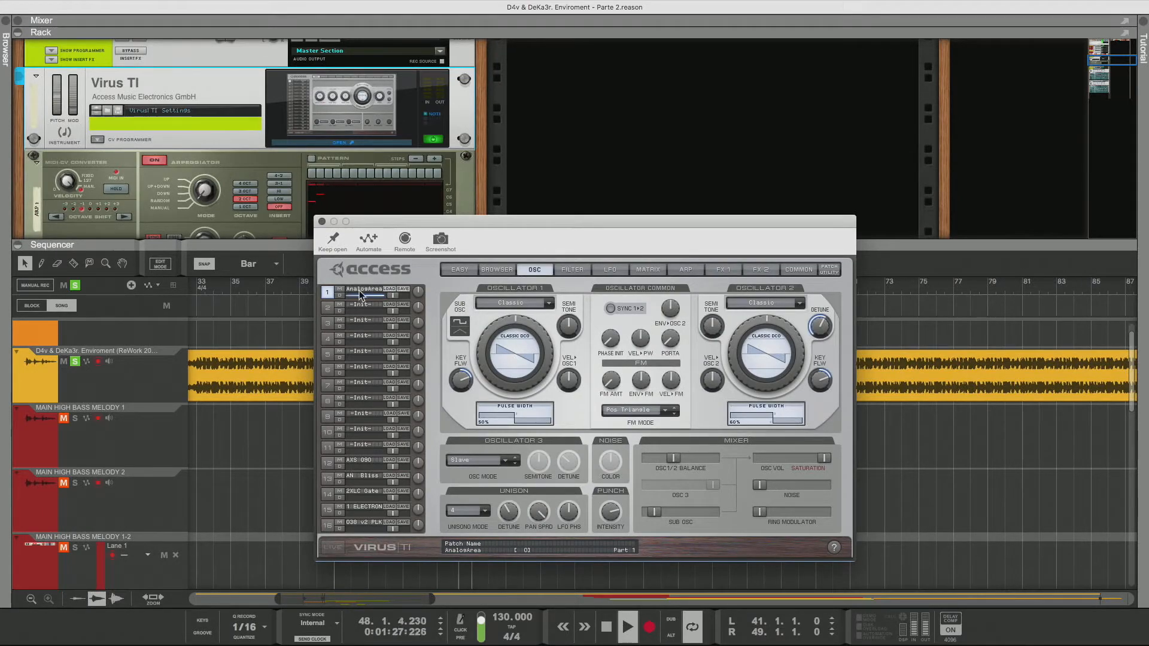
{"action": "left_click_drag", "start_coordinate": [363, 290], "coordinate": [362, 447]}
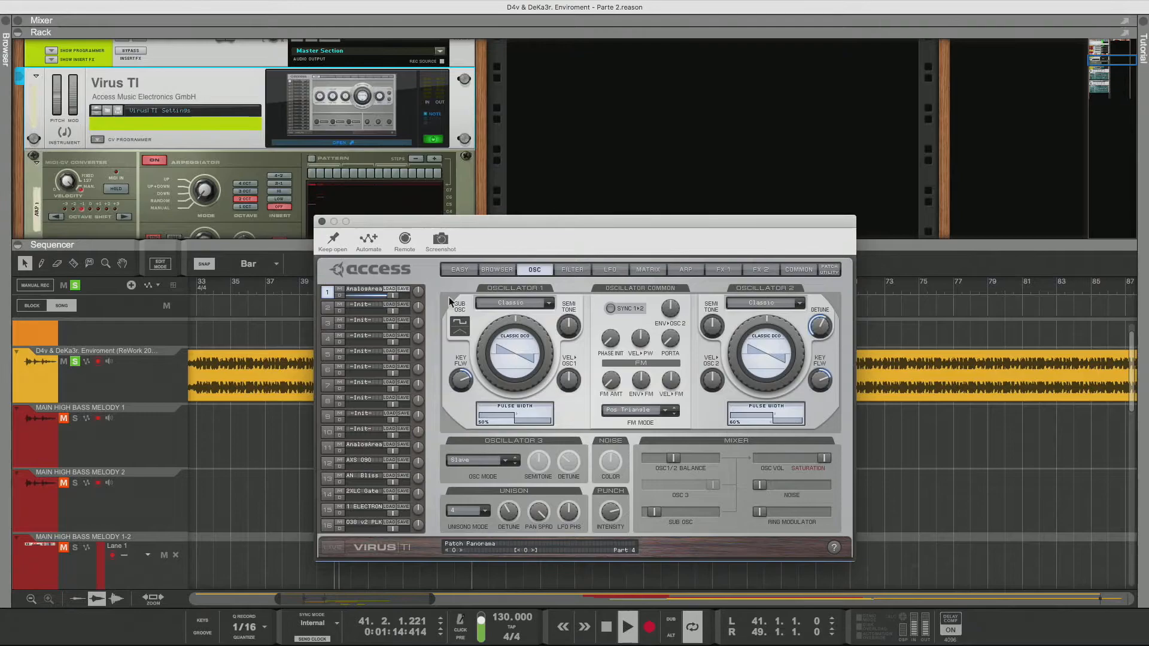
Open the patch browser and audition lead patches from And Now SC through Anjuna UO
{"action": "left_click", "coordinate": [495, 271]}
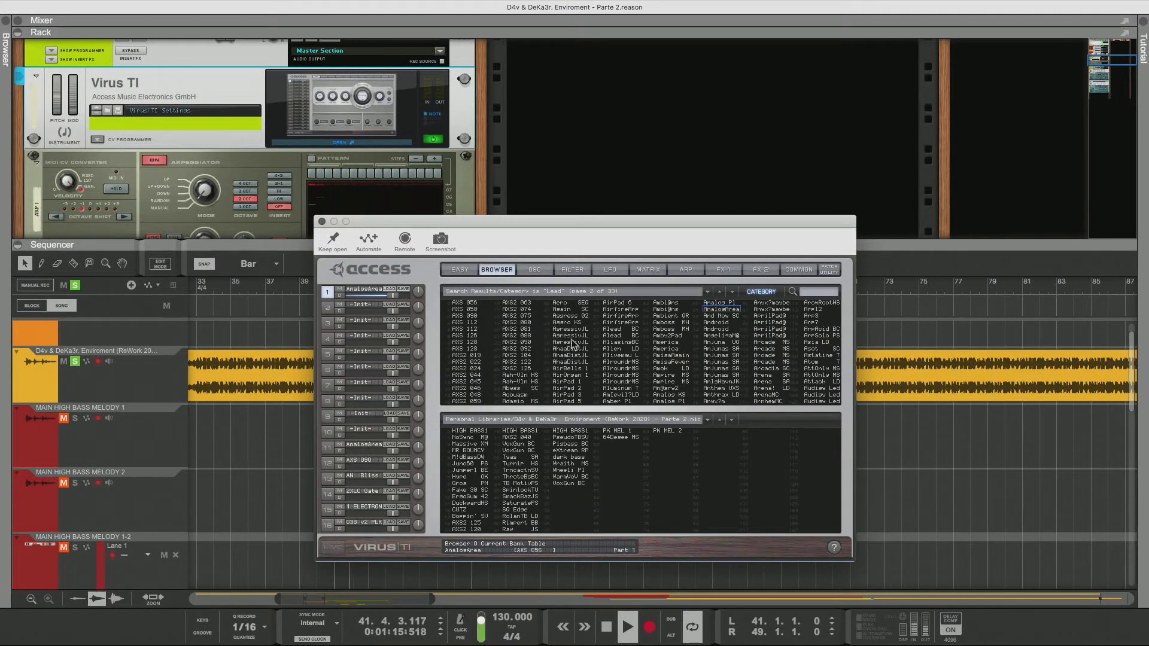
{"action": "left_click", "coordinate": [722, 317]}
{"action": "key", "text": "Down"}
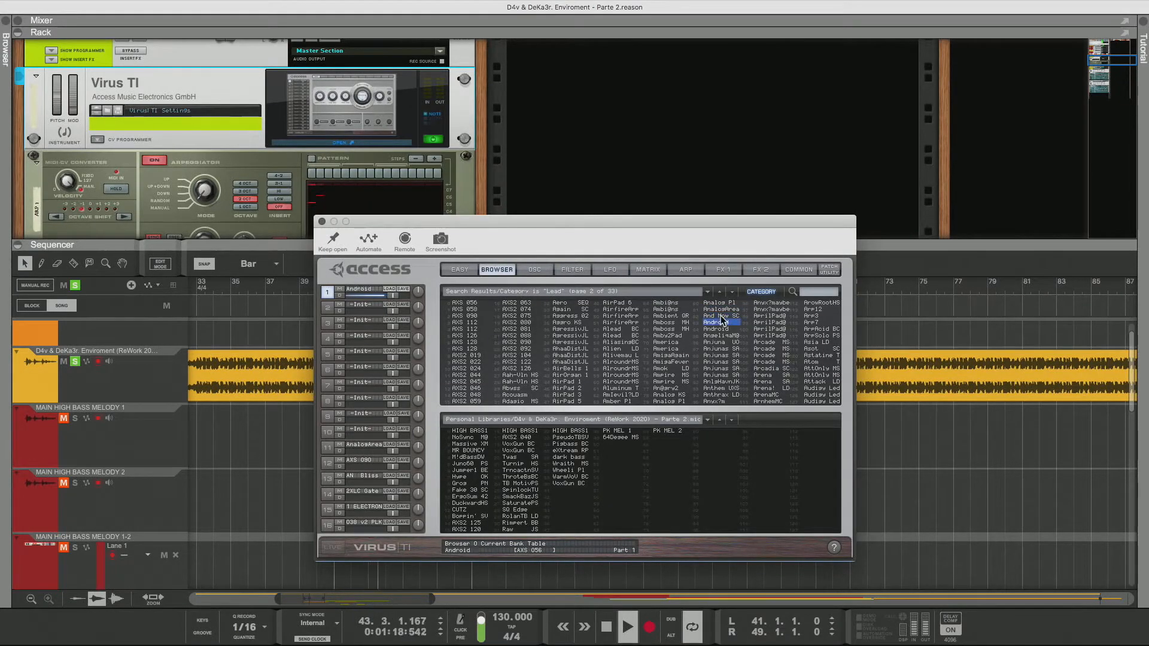
{"action": "key", "text": "Down"}
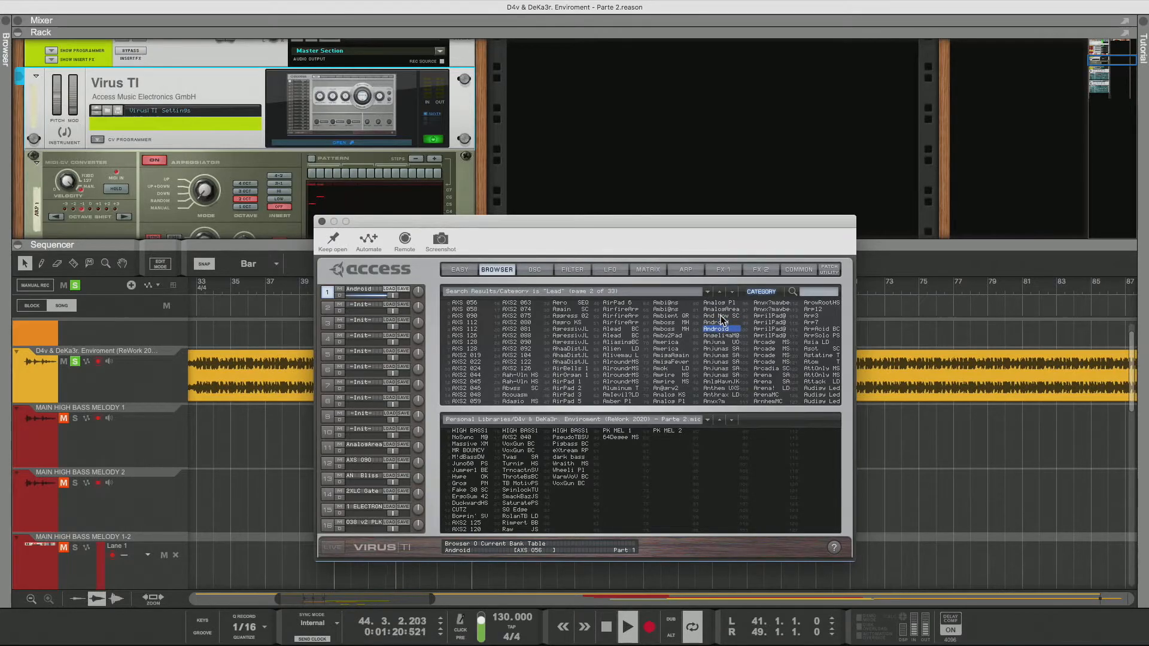
{"action": "key", "text": "Down"}
{"action": "key", "text": "Down"}
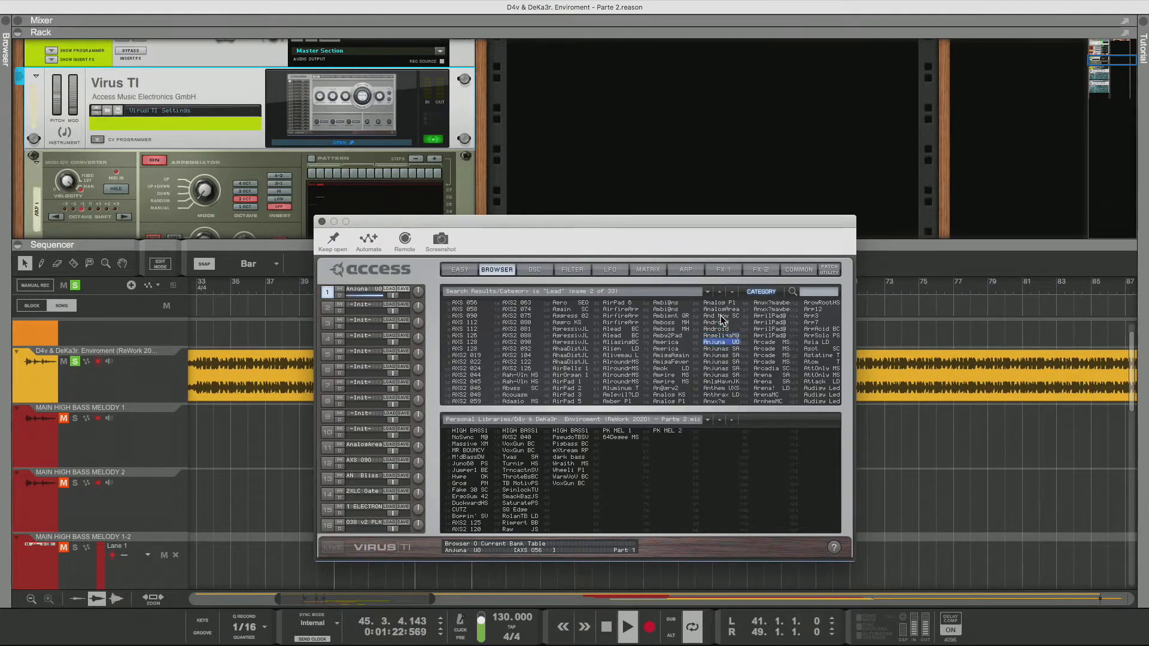
Set the Anjuna UO patch's transpose to -37 on the common page
{"action": "left_click", "coordinate": [793, 270]}
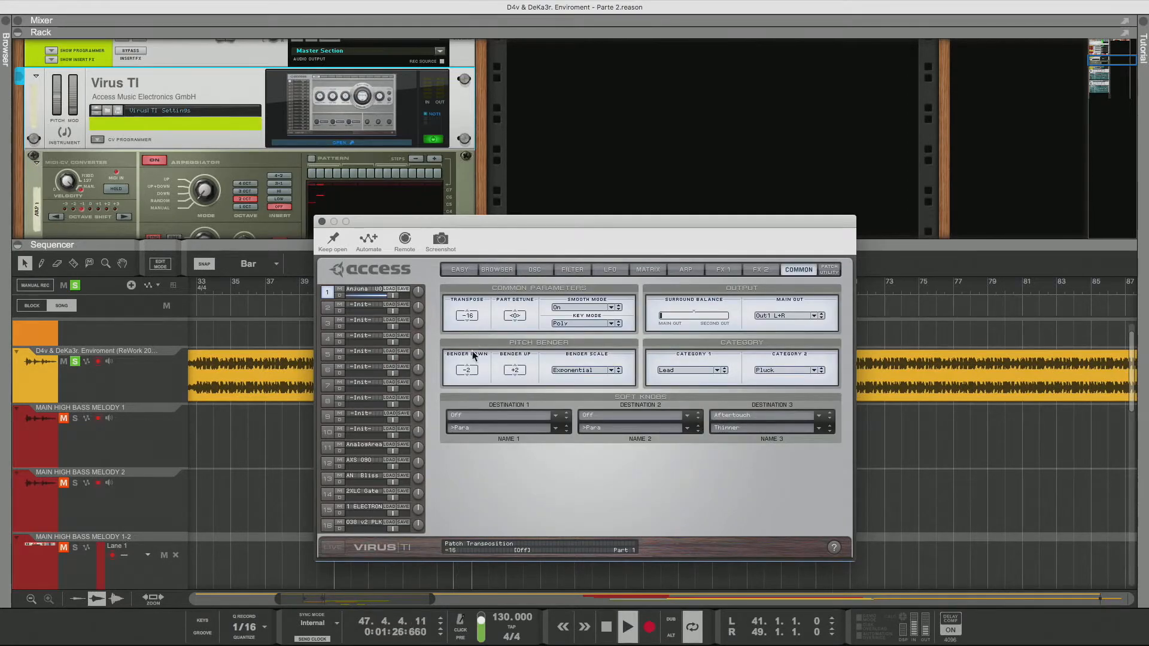
{"action": "mouse_move", "coordinate": [472, 358]}
{"action": "left_mouse_down"}
{"action": "mouse_move", "coordinate": [477, 400]}
{"action": "mouse_move", "coordinate": [480, 375]}
{"action": "left_mouse_up"}
Check the FX 2 page, then on the filter page lower the amplifier envelope release and raise the amplifier volume
{"action": "left_click", "coordinate": [755, 269]}
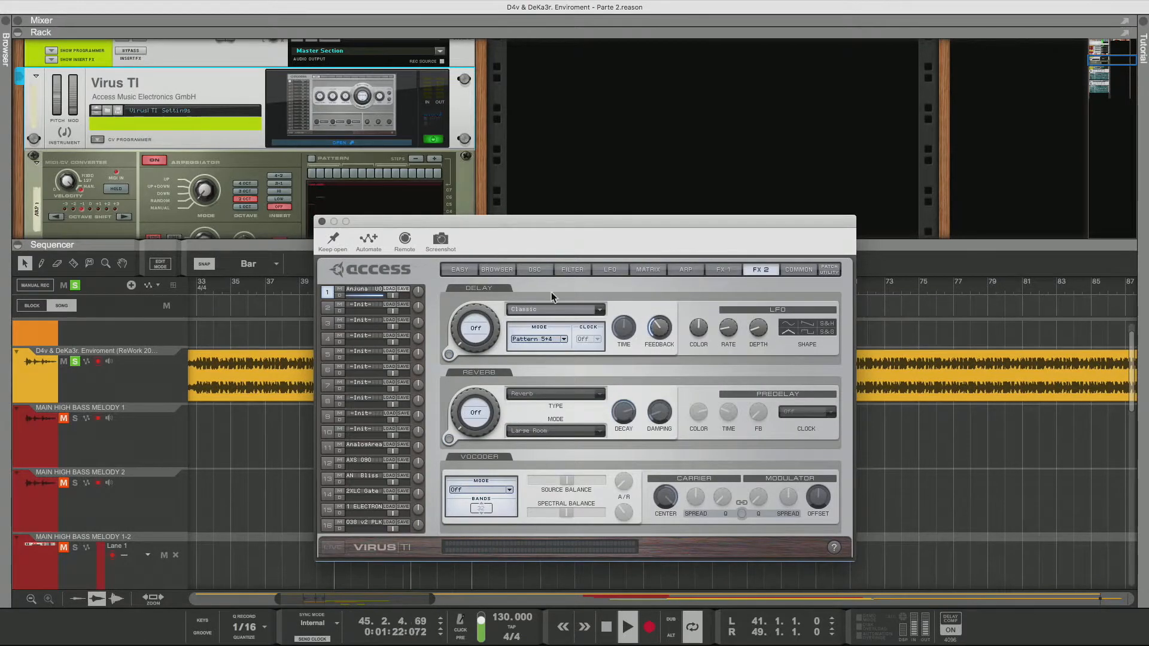
{"action": "left_click", "coordinate": [569, 270]}
{"action": "left_click_drag", "start_coordinate": [824, 504], "coordinate": [822, 546]}
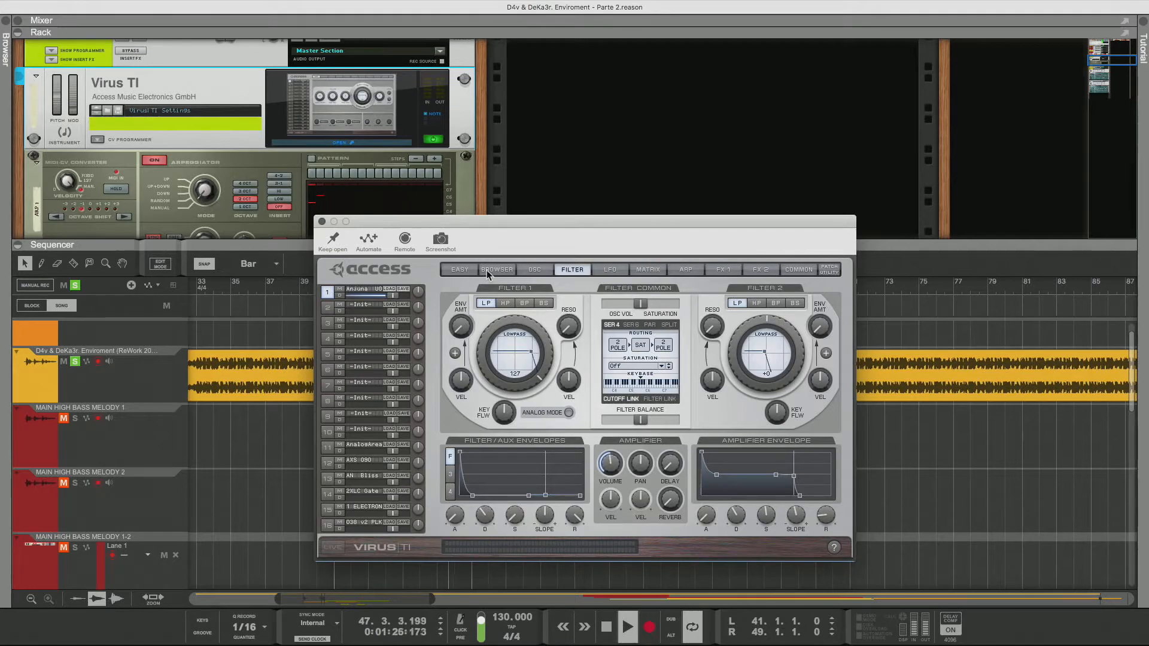
{"action": "left_click_drag", "start_coordinate": [609, 463], "coordinate": [625, 422]}
Return to the browser and audition lead patches from Anjunas SA through Are12
{"action": "left_click", "coordinate": [799, 269]}
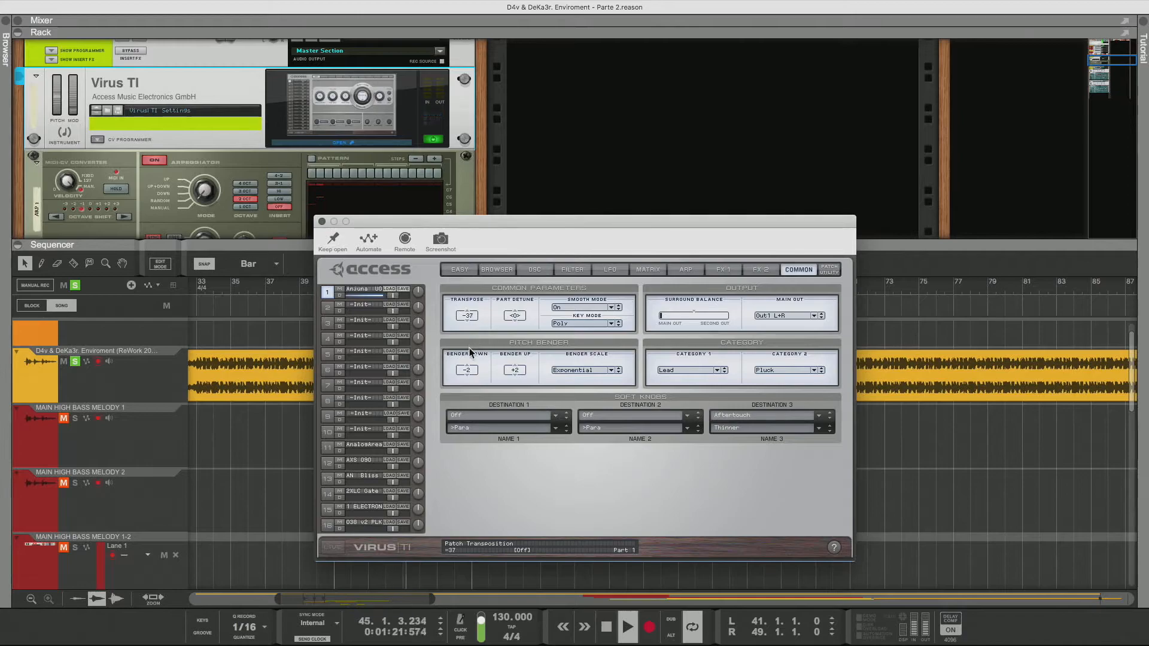
{"action": "left_click", "coordinate": [505, 270]}
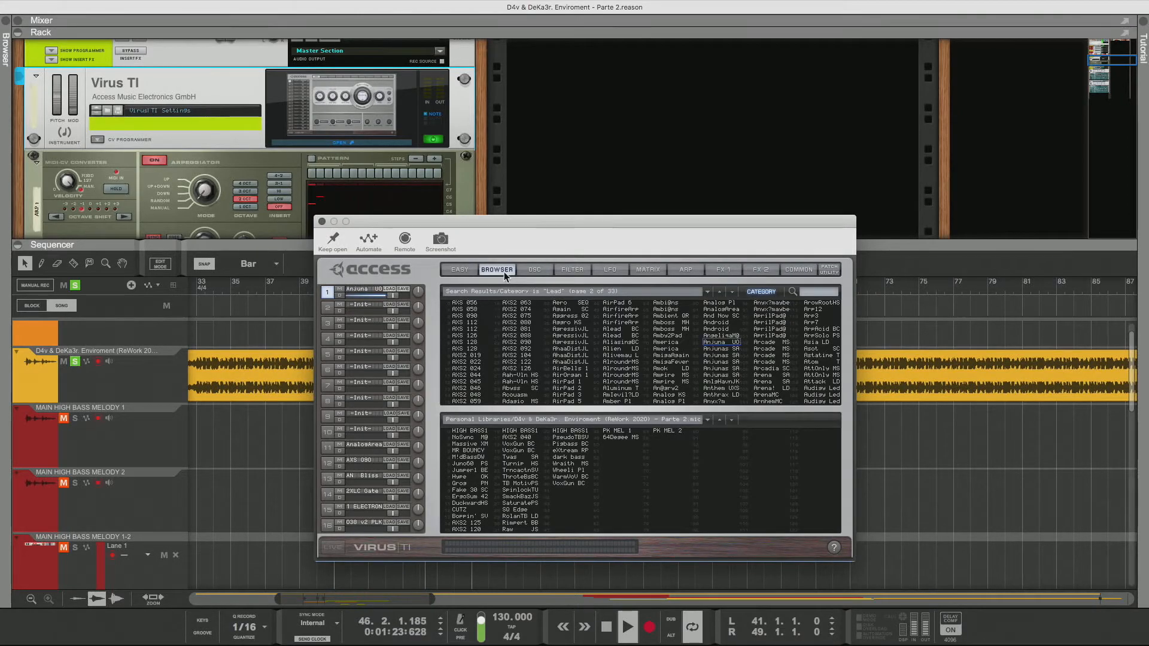
{"action": "left_click", "coordinate": [733, 350]}
{"action": "left_click", "coordinate": [731, 356]}
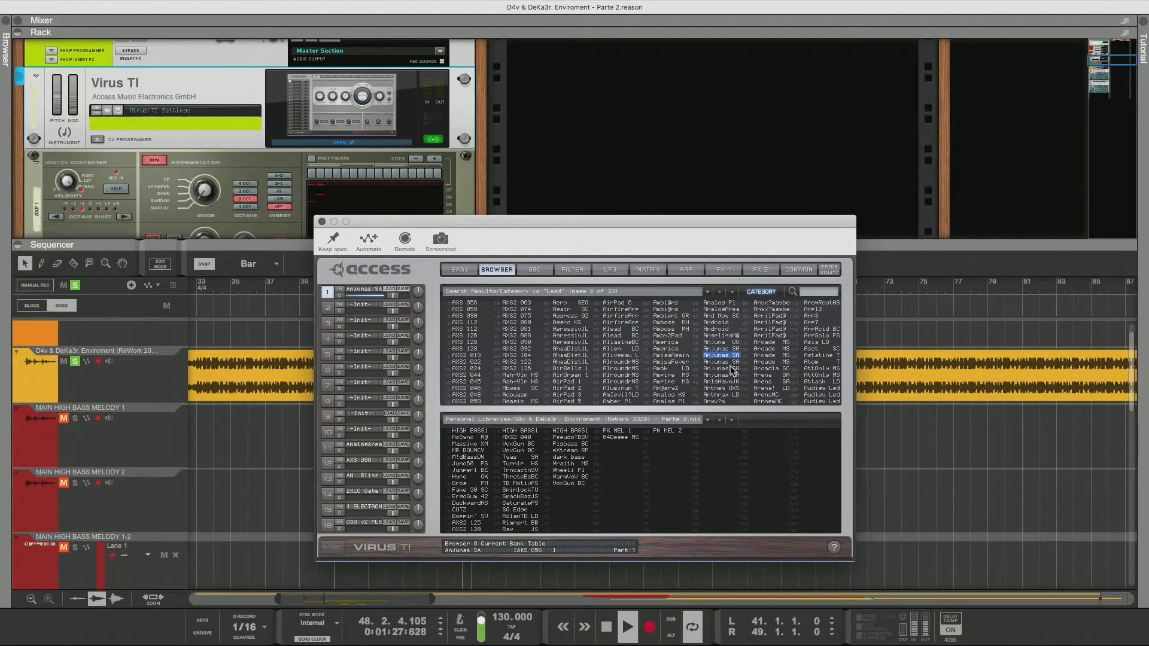
{"action": "key", "text": "Down"}
{"action": "key", "text": "Down"}
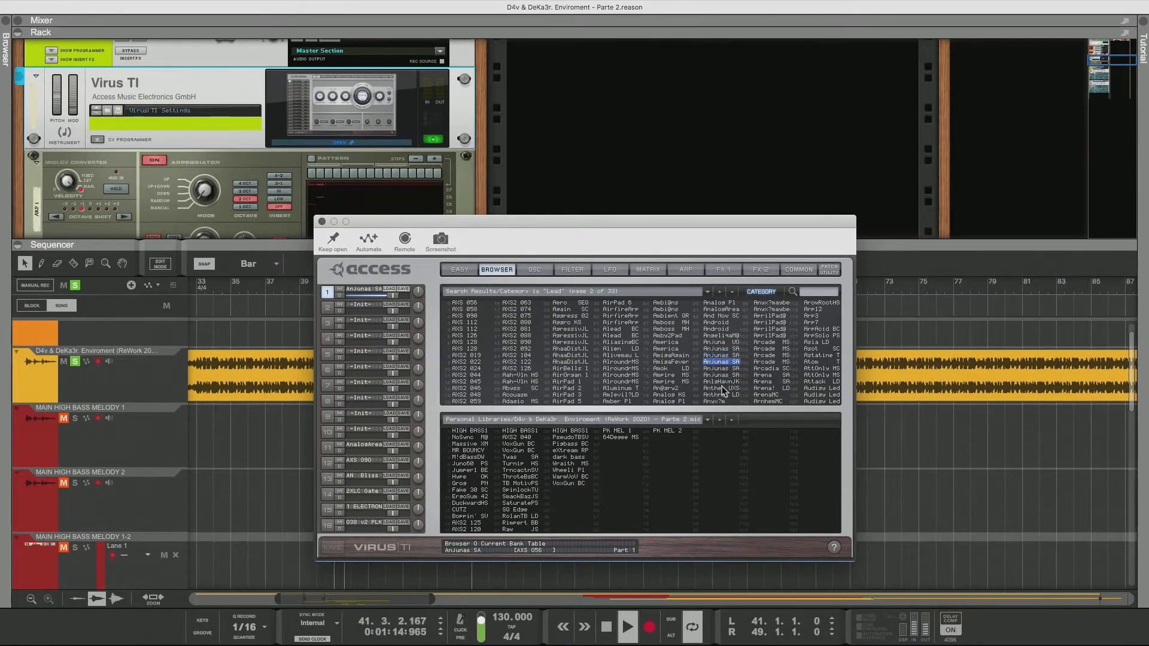
{"action": "key", "text": "Down"}
{"action": "key", "text": "Down"}
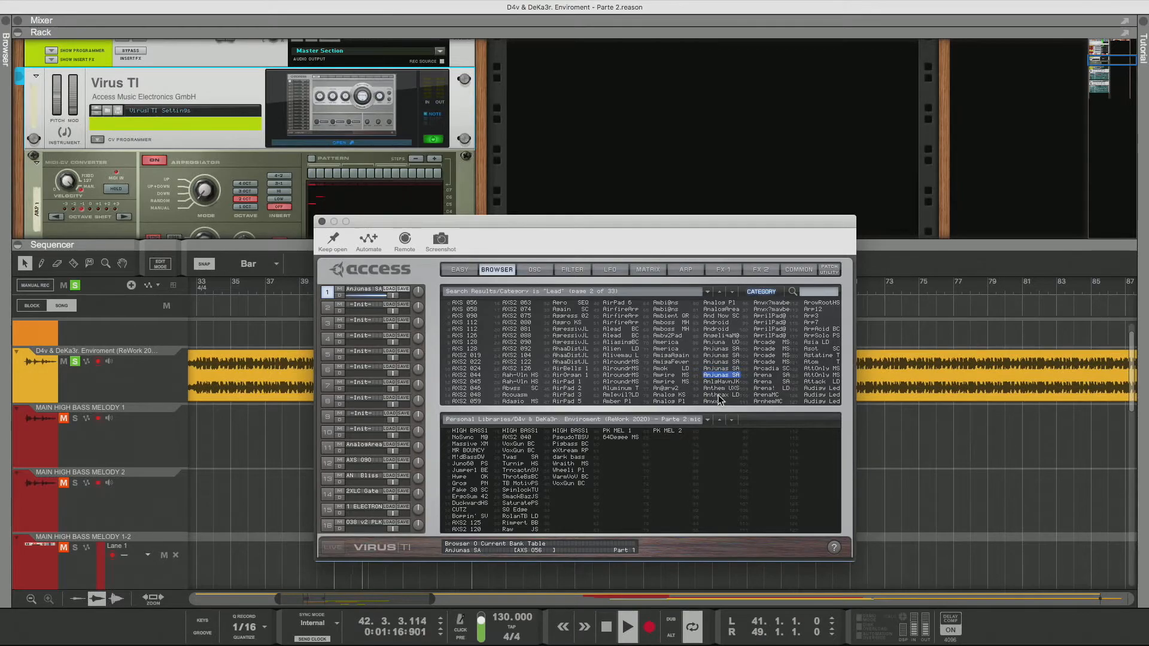
{"action": "key", "text": "Down"}
{"action": "key", "text": "Down"}
{"action": "key", "text": "Down"}
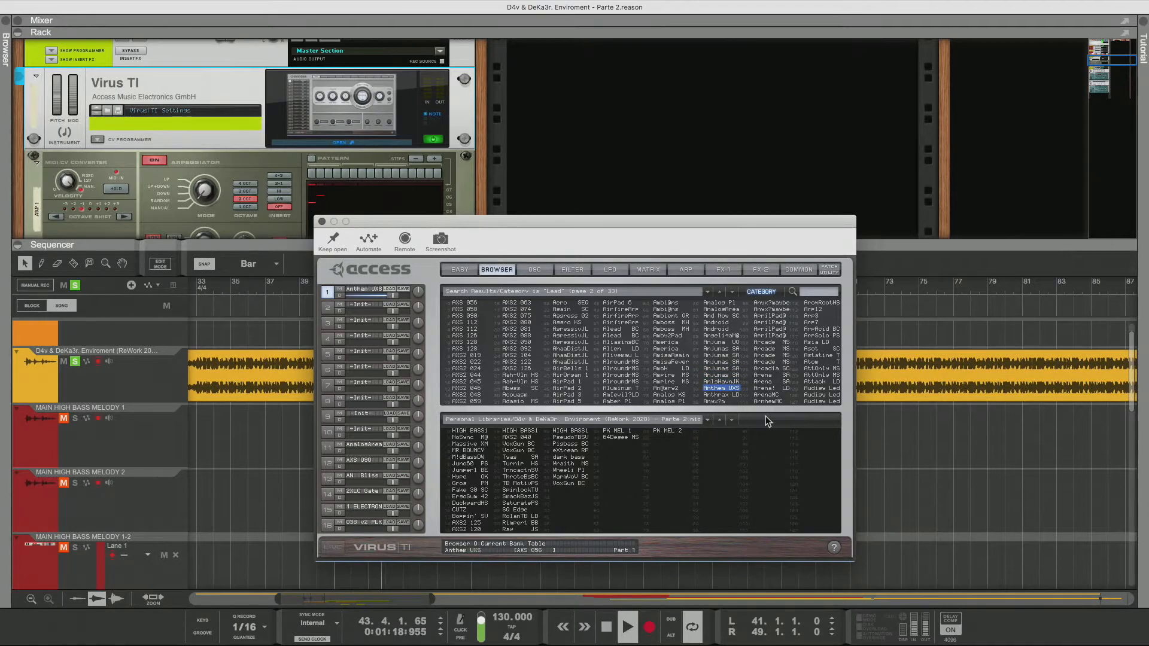
{"action": "key", "text": "Down"}
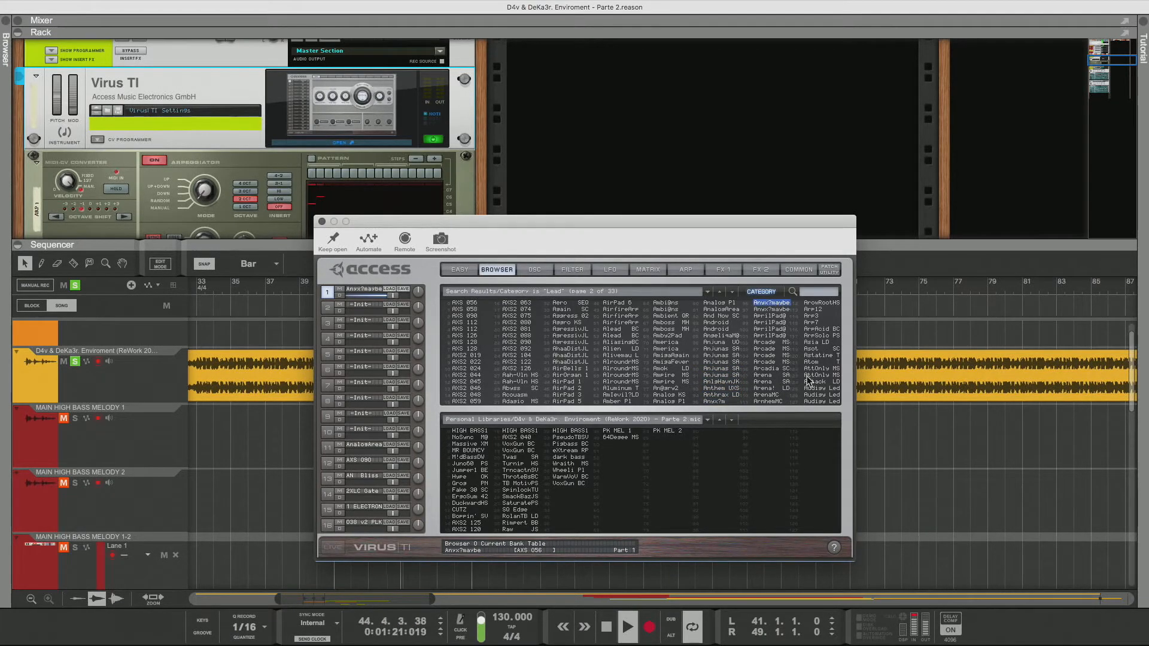
{"action": "key", "text": "Down"}
{"action": "key", "text": "Down"}
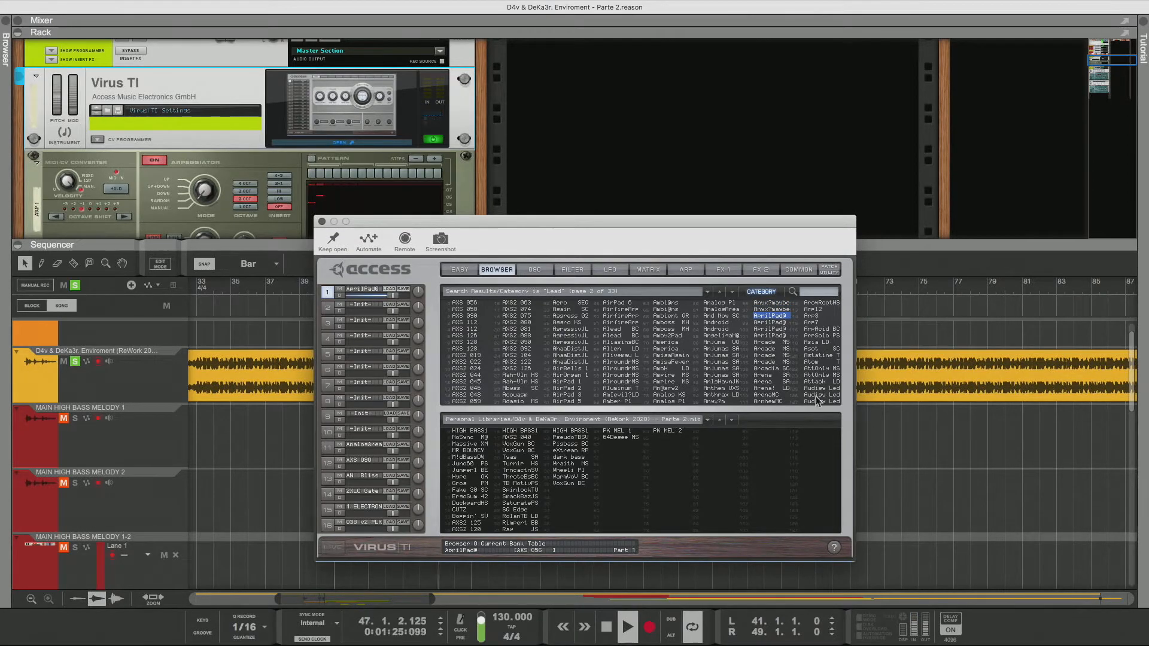
{"action": "key", "text": "Down"}
{"action": "key", "text": "Down"}
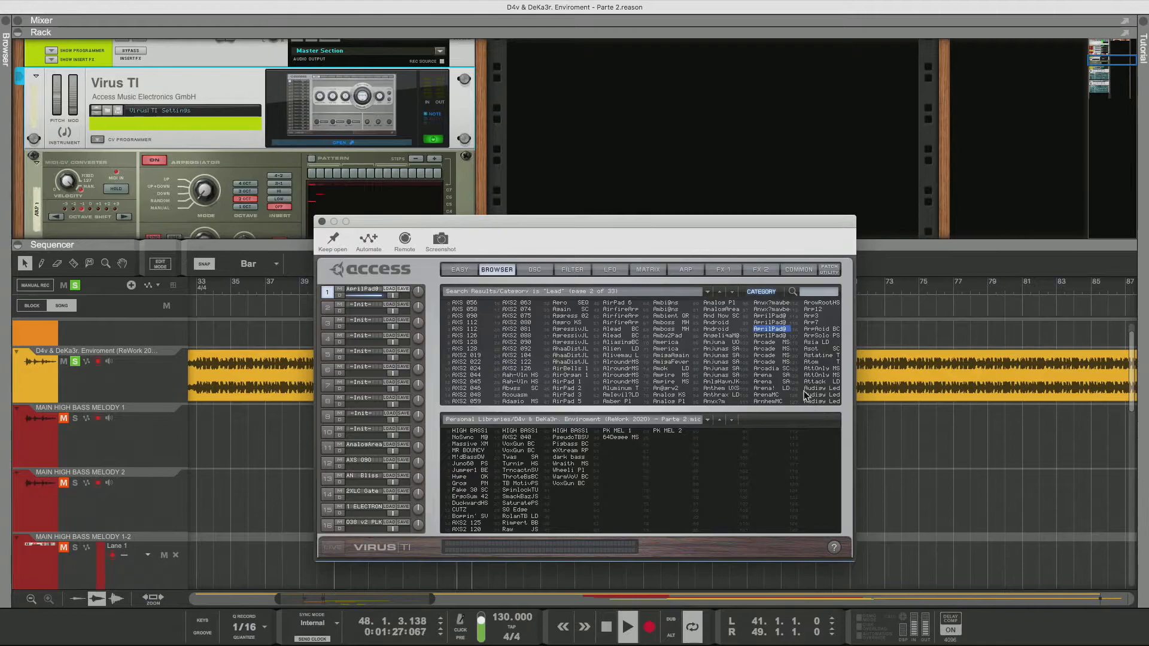
{"action": "key", "text": "Down"}
{"action": "key", "text": "Down"}
{"action": "key", "text": "Down"}
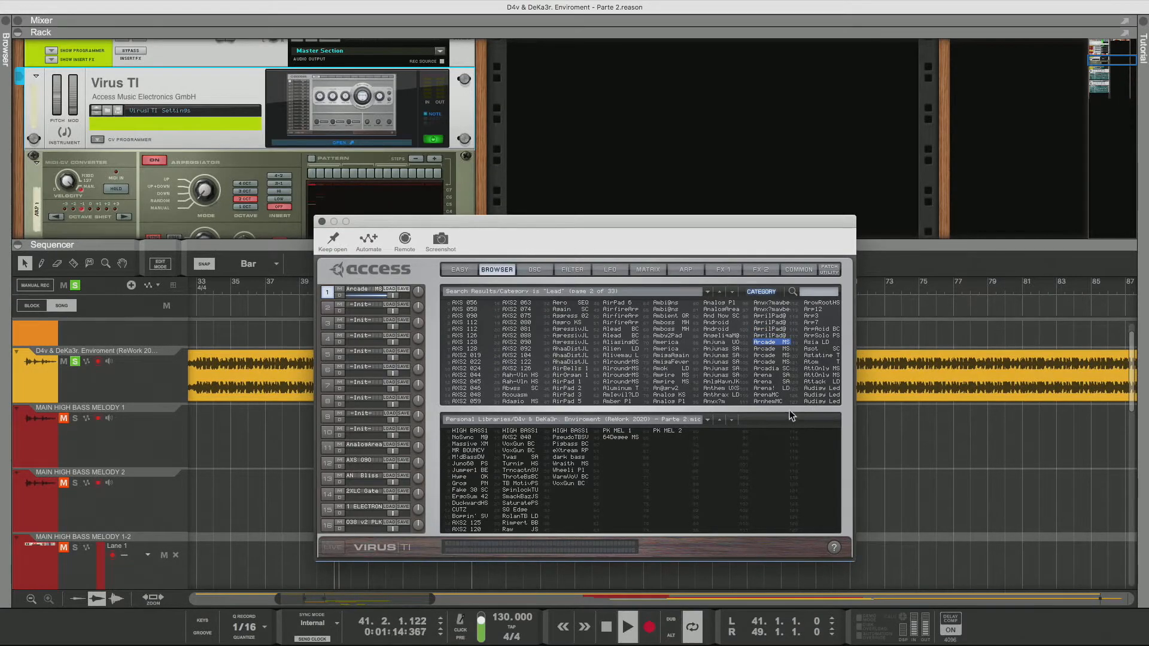
{"action": "key", "text": "Down"}
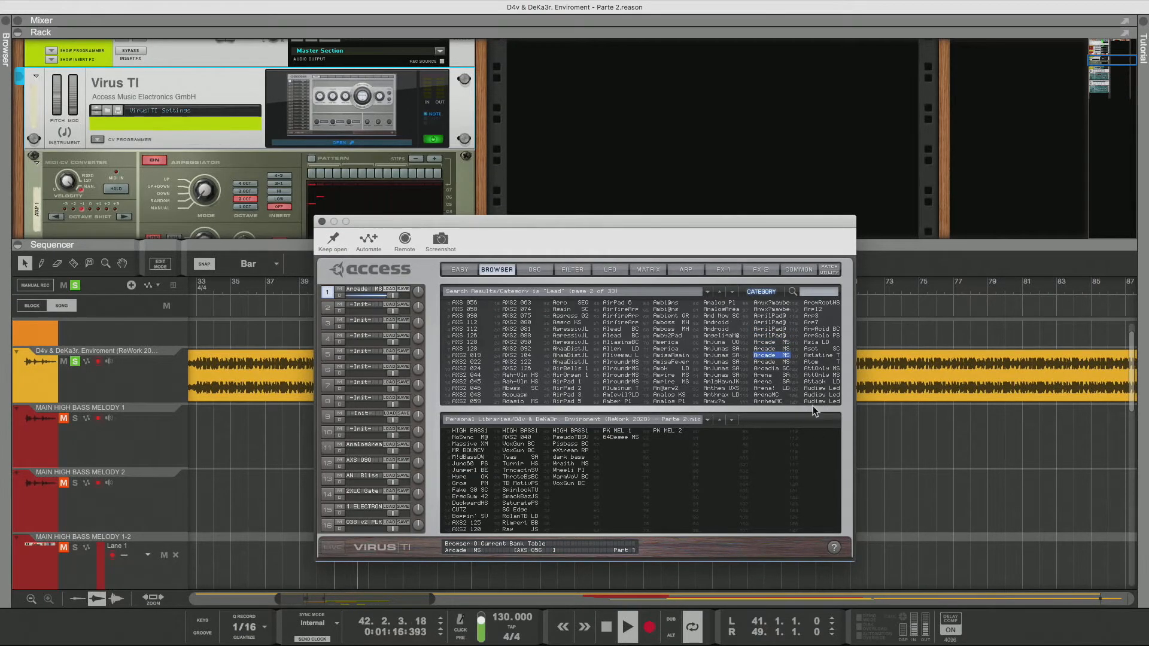
{"action": "key", "text": "Down"}
{"action": "key", "text": "Down"}
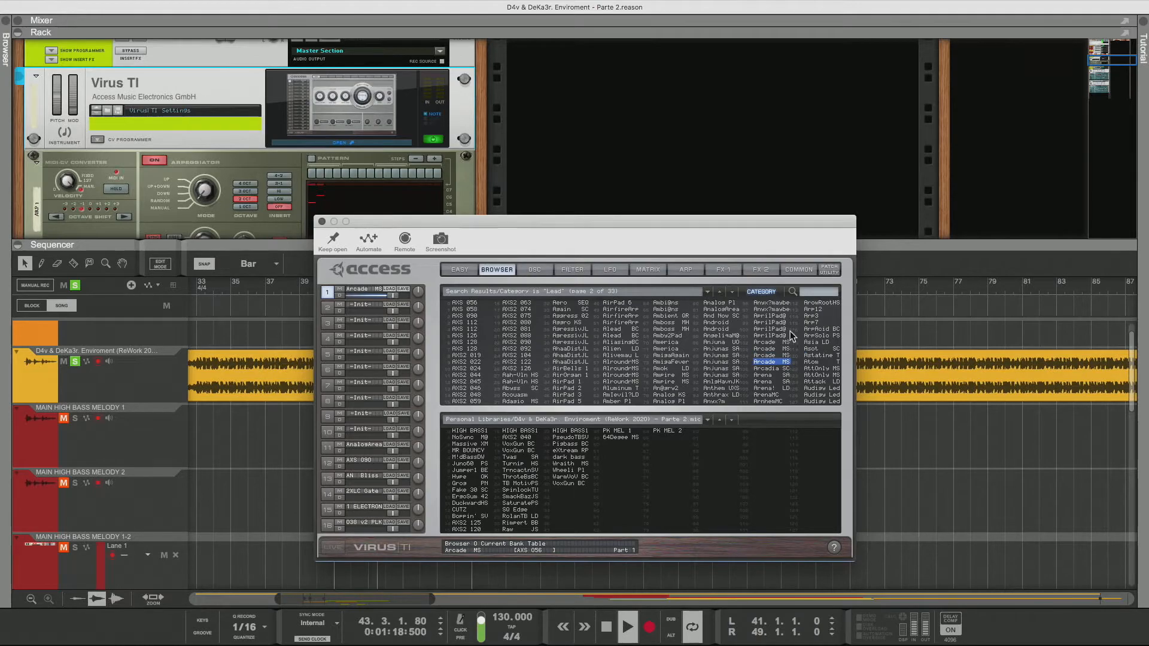
{"action": "key", "text": "Down"}
{"action": "key", "text": "Down"}
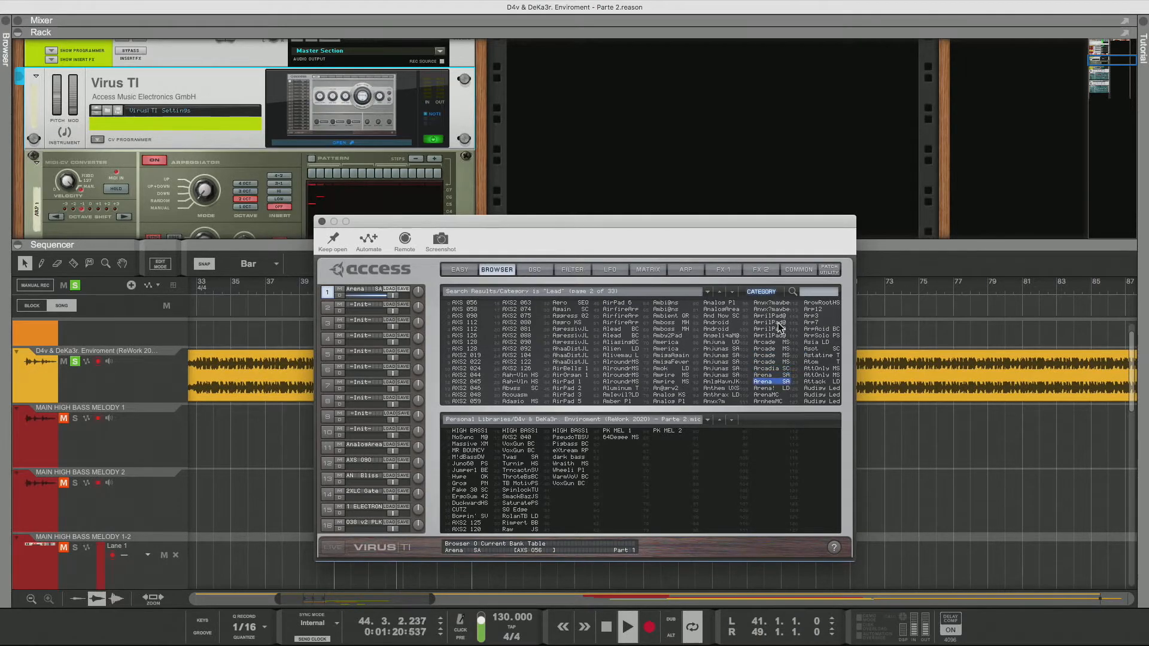
{"action": "key", "text": "Down"}
{"action": "key", "text": "Down"}
{"action": "key", "text": "Down"}
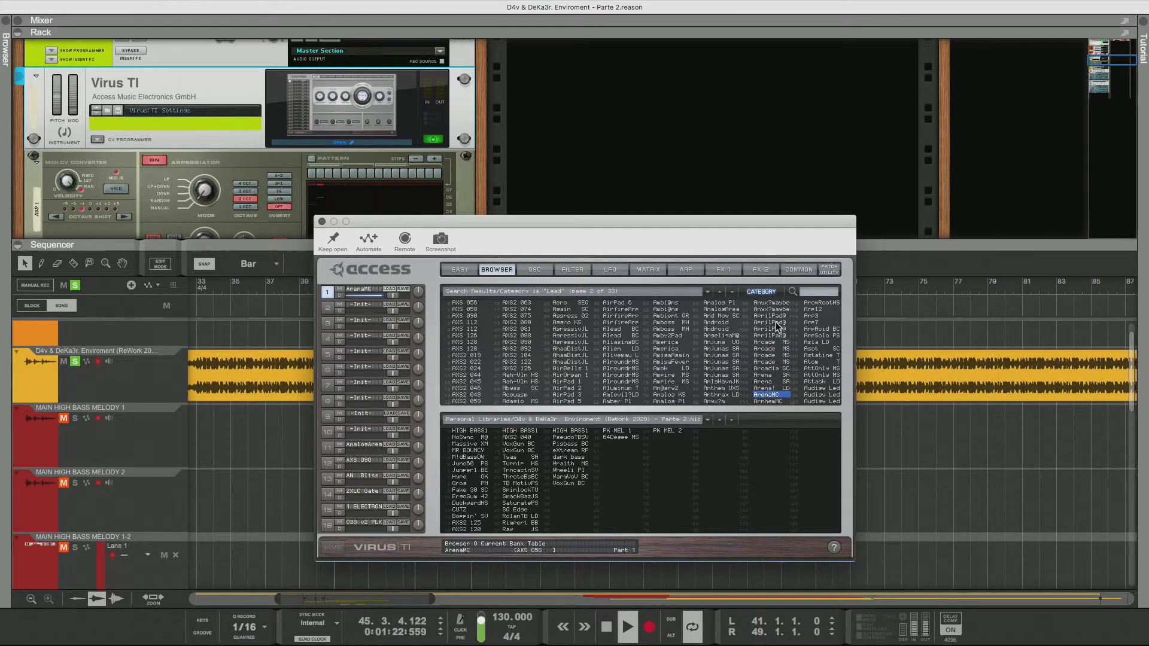
{"action": "key", "text": "Down"}
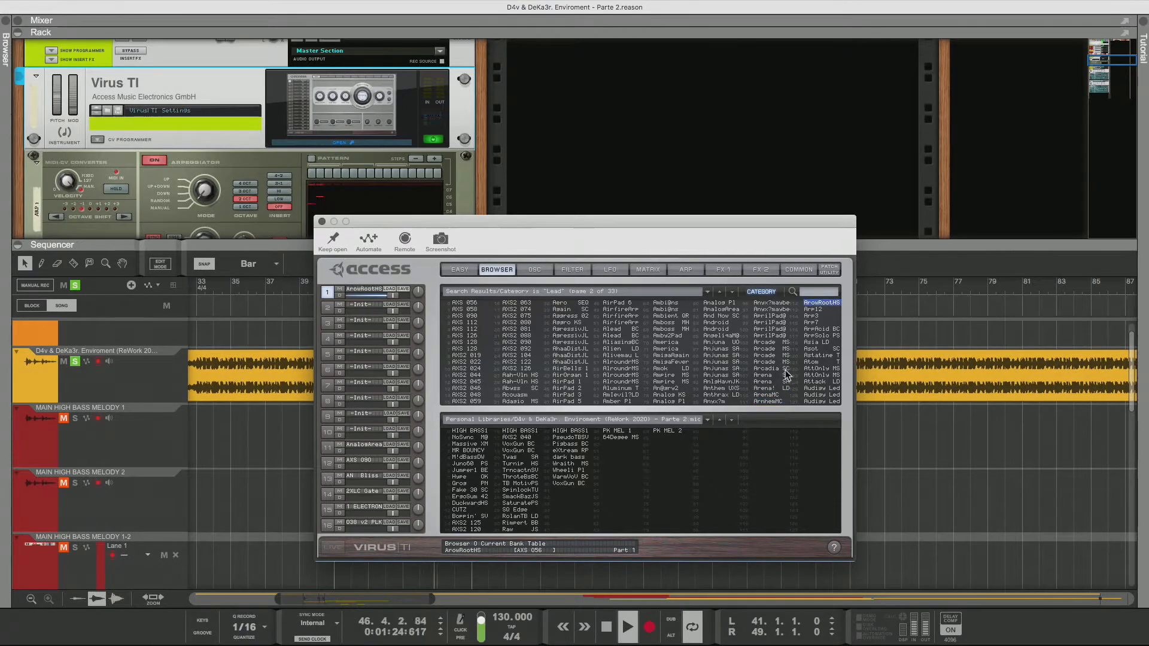
{"action": "key", "text": "Down"}
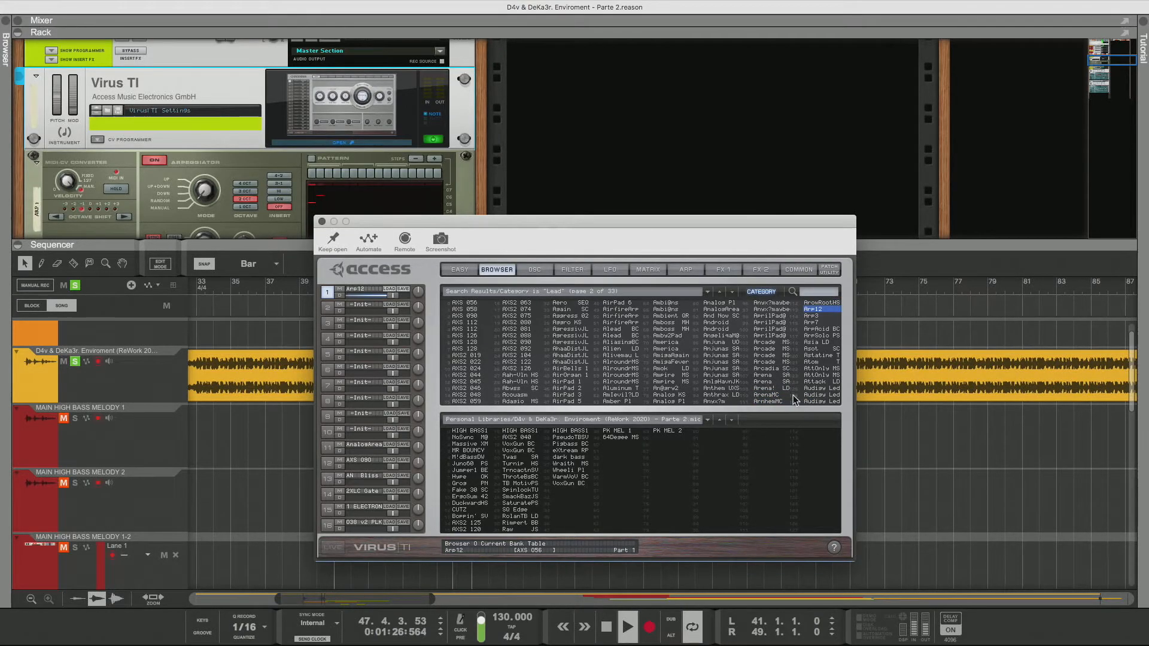
Switch off both the delay and the reverb effects for the Are12 patch
{"action": "left_click", "coordinate": [800, 270]}
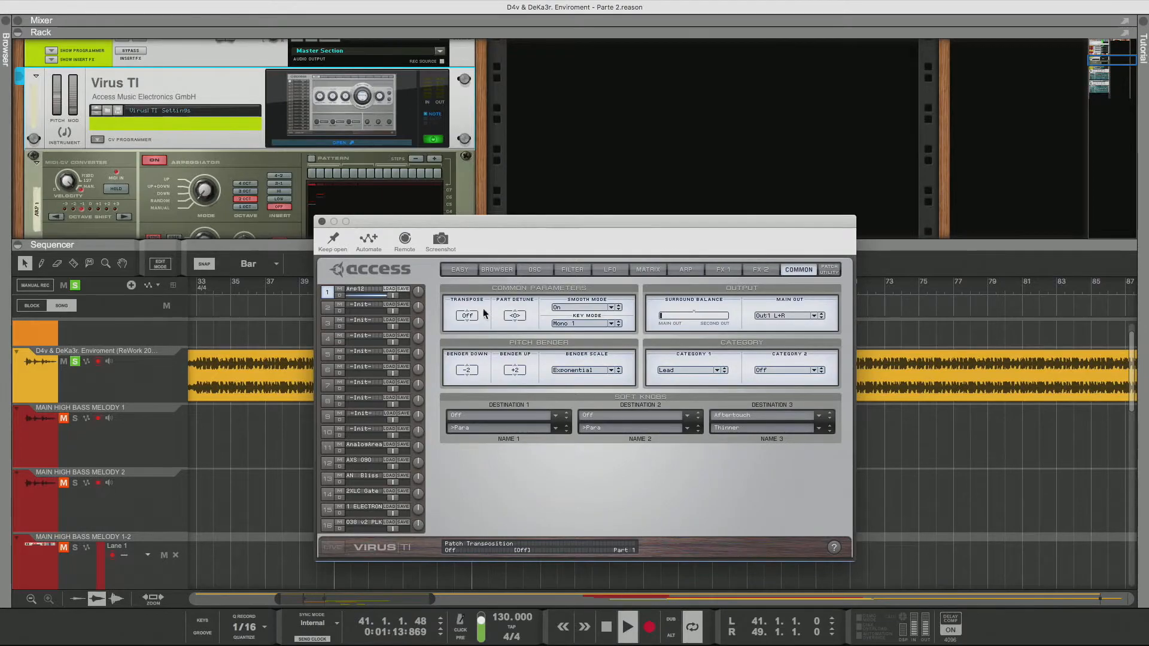
{"action": "left_click", "coordinate": [760, 270]}
{"action": "left_click", "coordinate": [448, 355]}
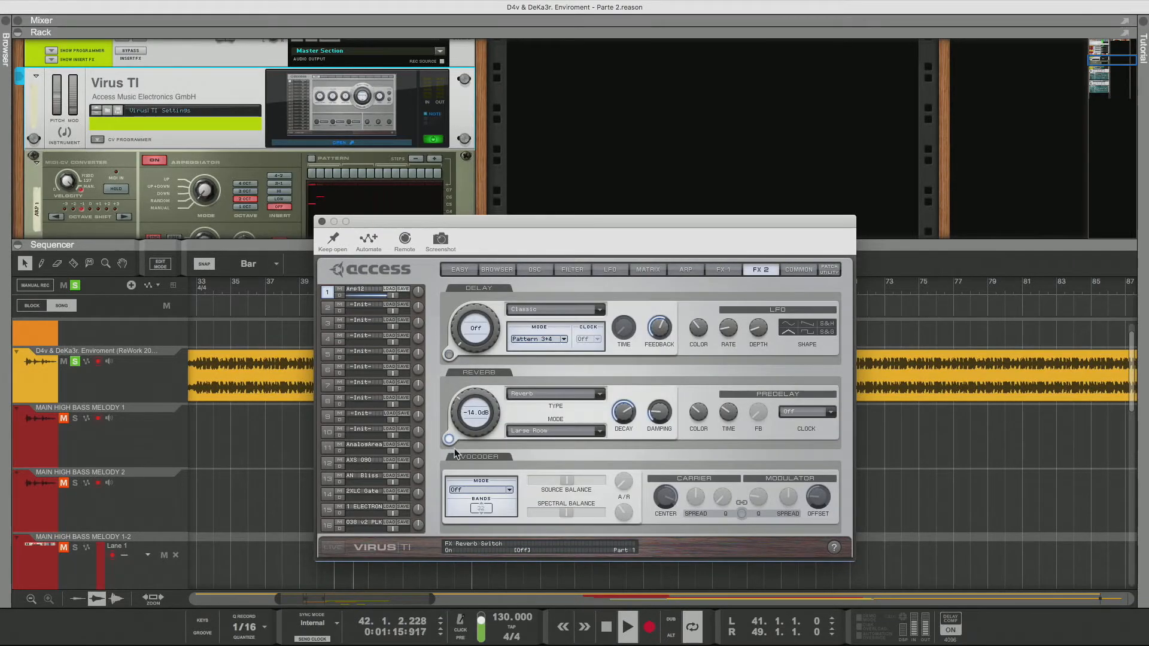
{"action": "left_click", "coordinate": [448, 439]}
Load the Are3 patch from the browser and open its common settings
{"action": "left_click", "coordinate": [798, 270]}
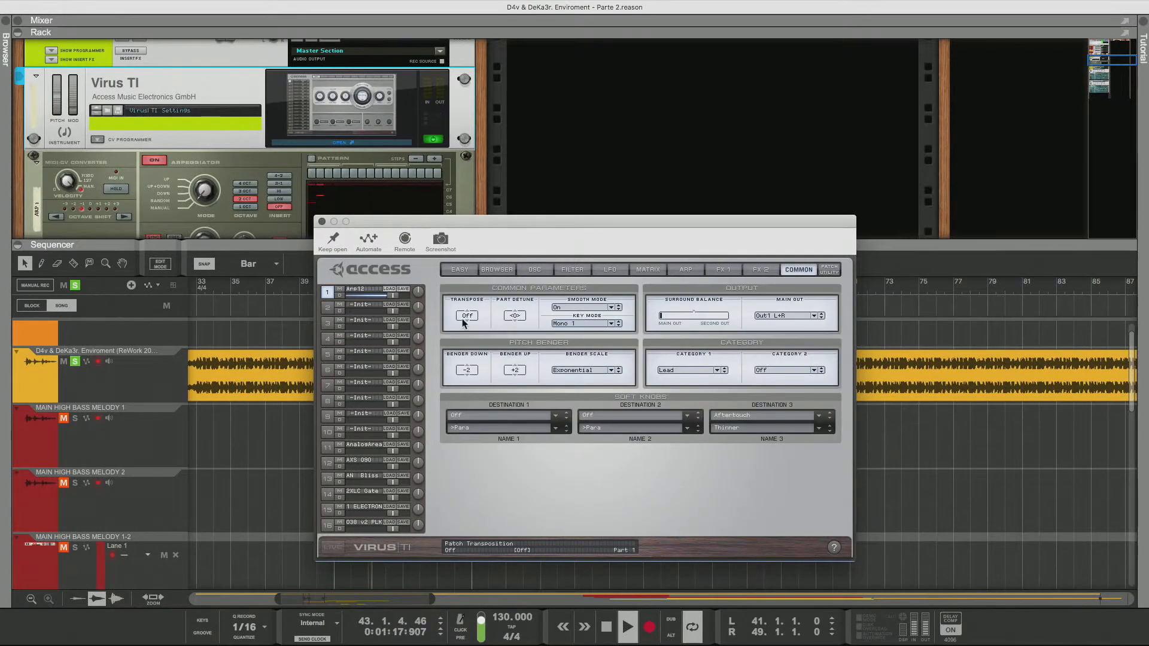
{"action": "left_click_drag", "start_coordinate": [468, 379], "coordinate": [468, 405]}
{"action": "left_click", "coordinate": [509, 268]}
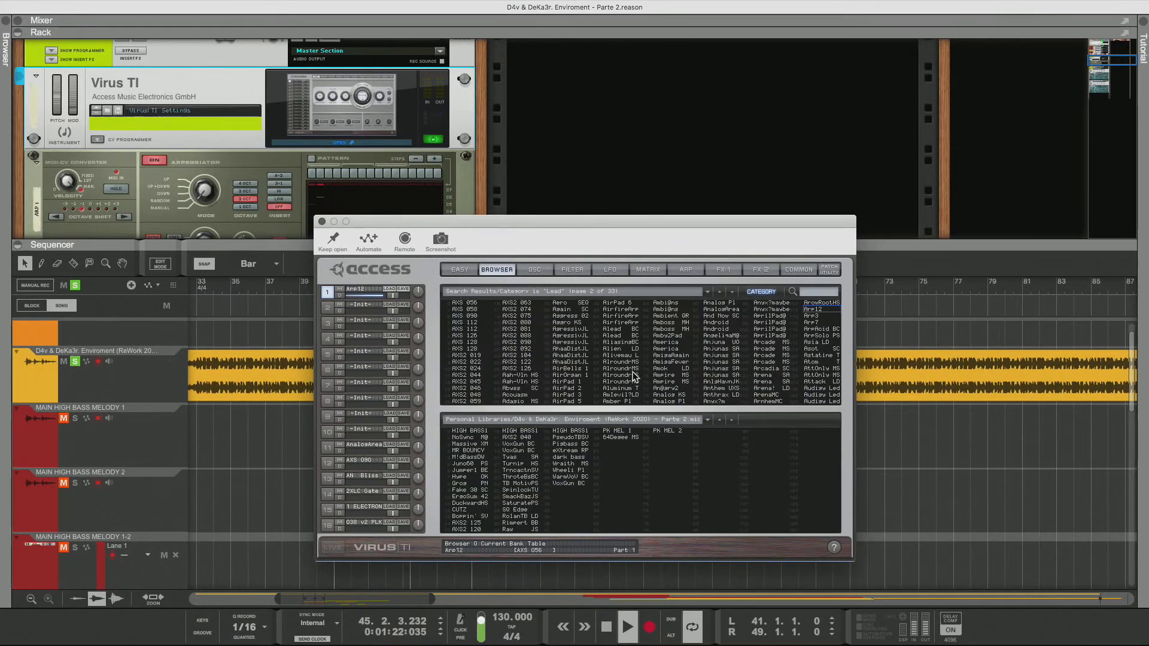
{"action": "left_click", "coordinate": [817, 316]}
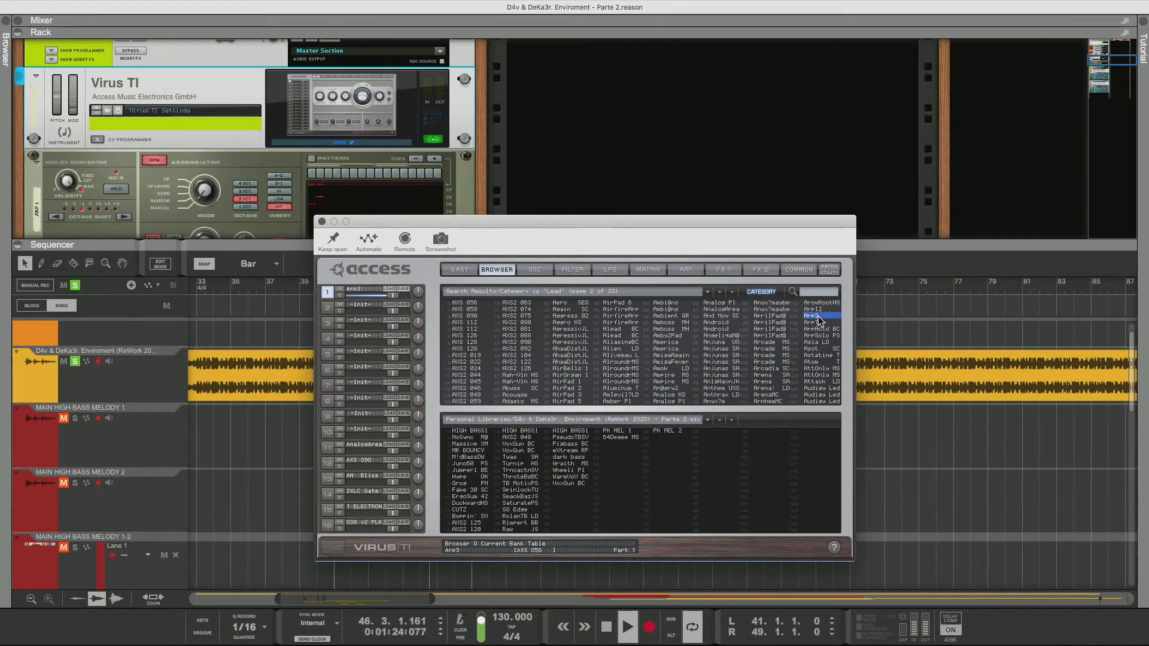
{"action": "left_click", "coordinate": [796, 270]}
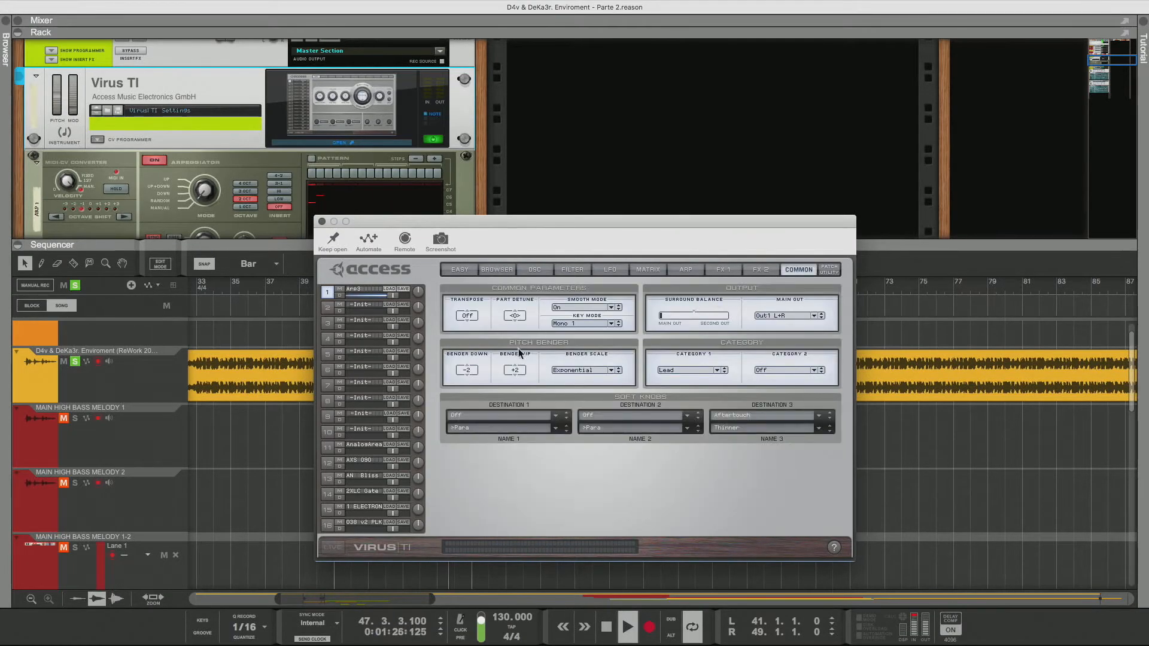
Transpose the Are3 patch down, then switch off both its delay and reverb effects
{"action": "left_click_drag", "start_coordinate": [466, 314], "coordinate": [464, 381]}
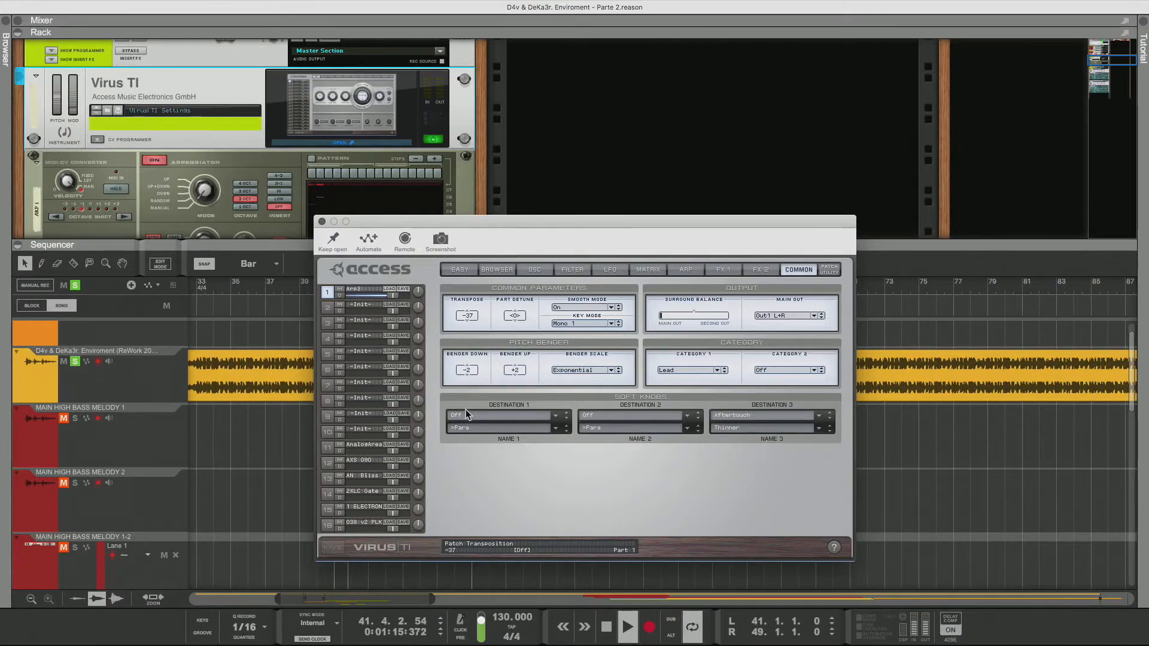
{"action": "left_click", "coordinate": [760, 270]}
{"action": "left_click", "coordinate": [449, 355]}
{"action": "left_click", "coordinate": [448, 438]}
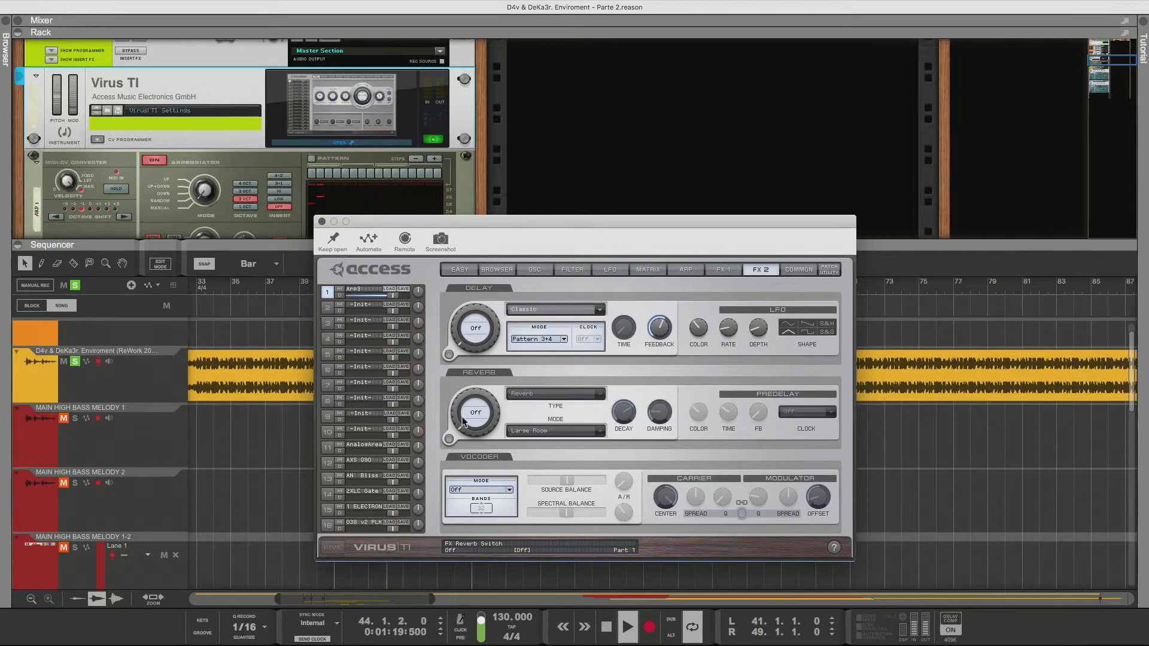
Return to the browser and store the Are3 patch in slot 10 of the current bank
{"action": "left_click", "coordinate": [503, 271]}
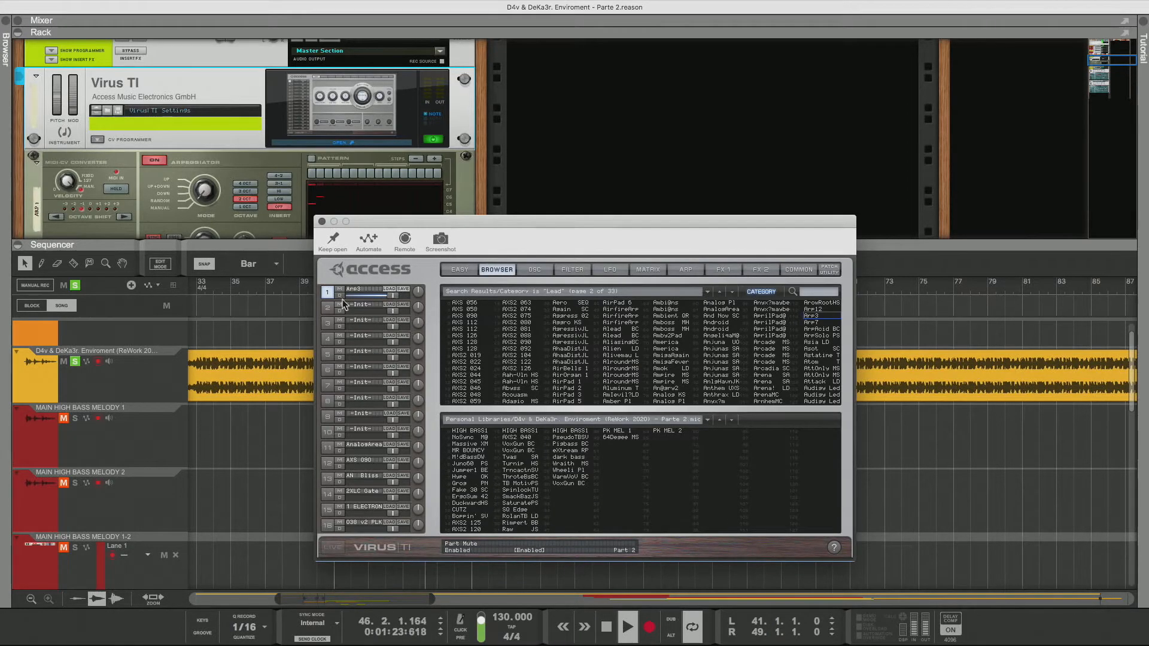
{"action": "left_click_drag", "start_coordinate": [350, 289], "coordinate": [354, 366]}
{"action": "left_click_drag", "start_coordinate": [357, 433], "coordinate": [357, 432]}
Audition lead patches from the search results, stepping from Are7 through Asot SC
{"action": "left_click", "coordinate": [815, 323]}
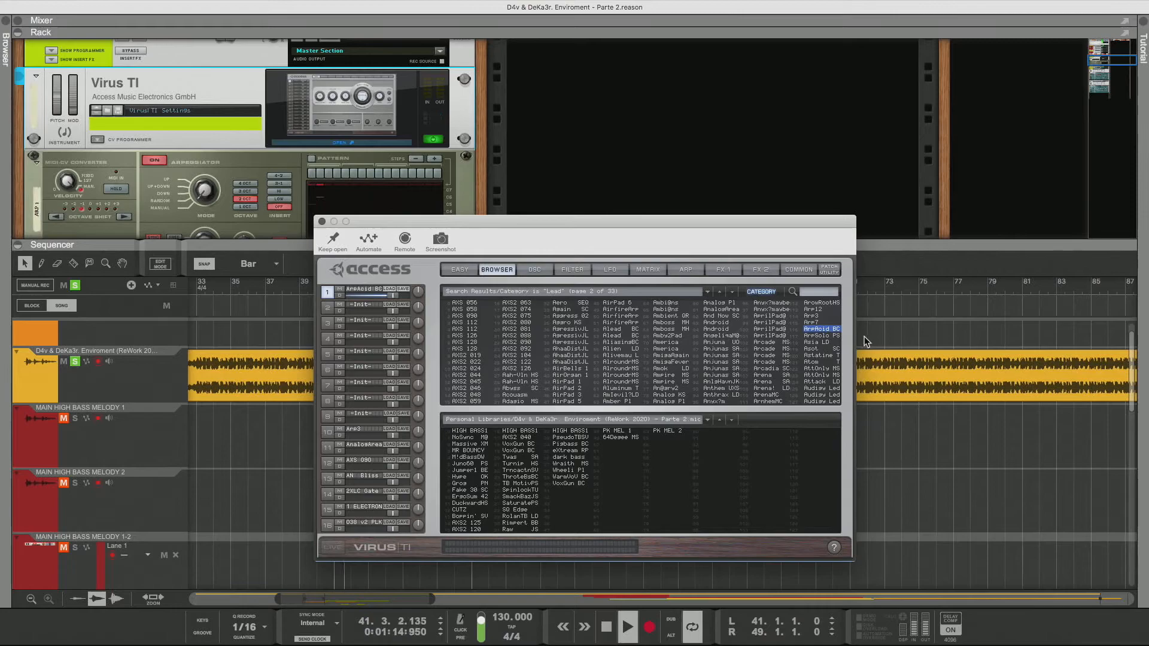
{"action": "left_click", "coordinate": [831, 336]}
{"action": "key", "text": "Down"}
{"action": "key", "text": "Down"}
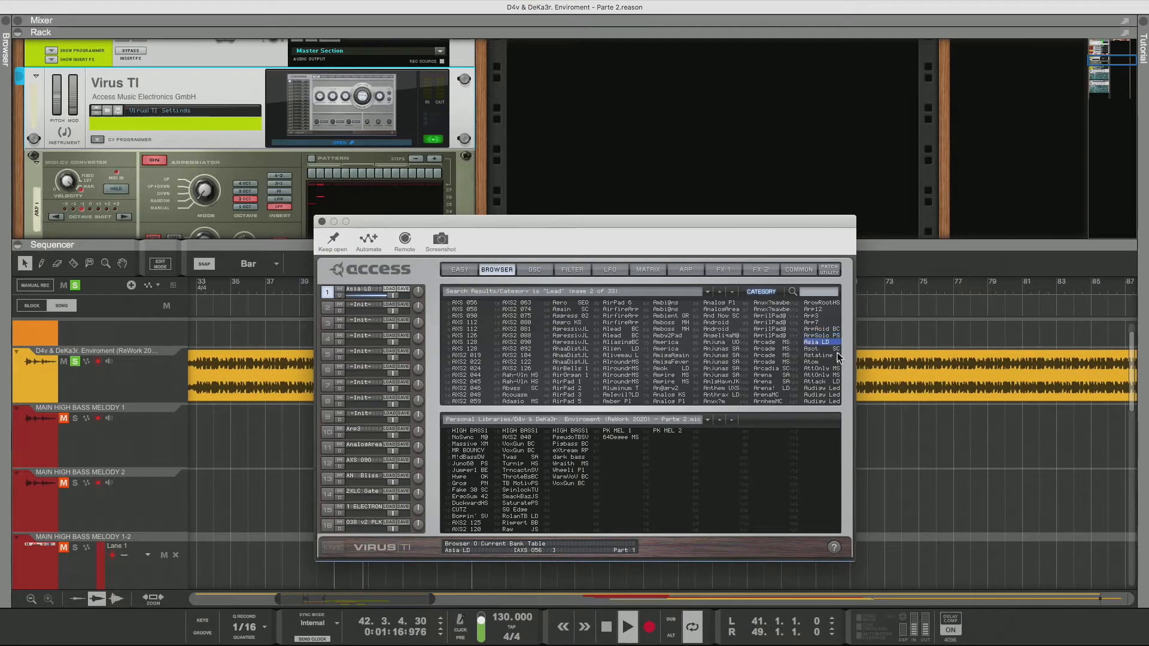
{"action": "key", "text": "Down"}
{"action": "key", "text": "Down"}
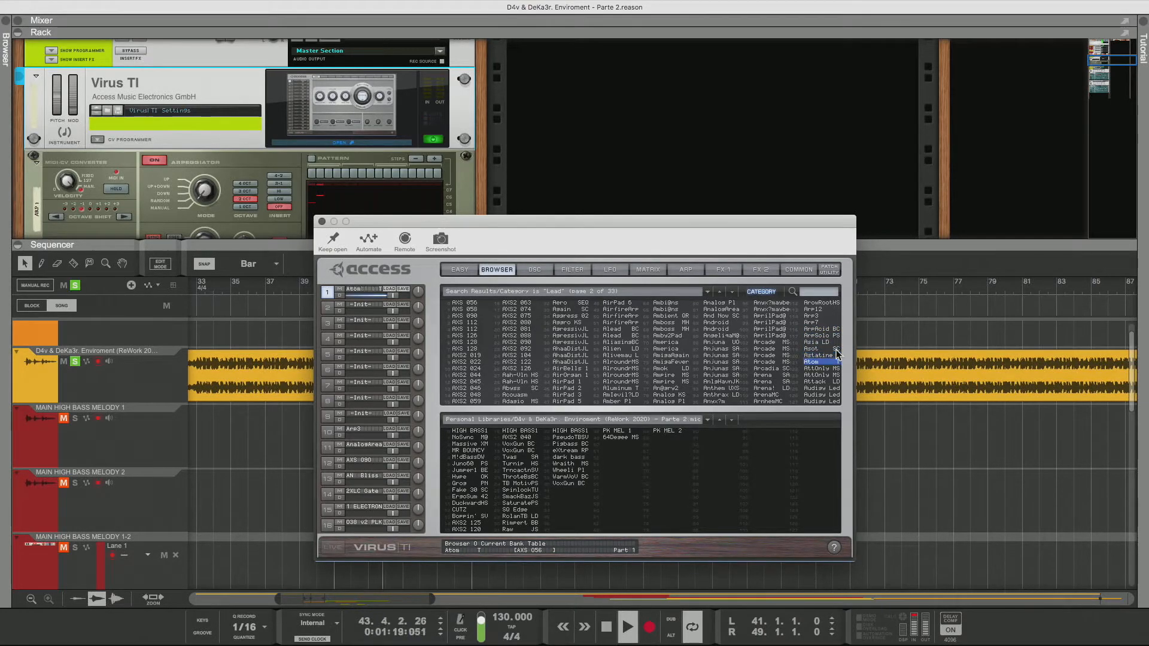
{"action": "left_click", "coordinate": [830, 349]}
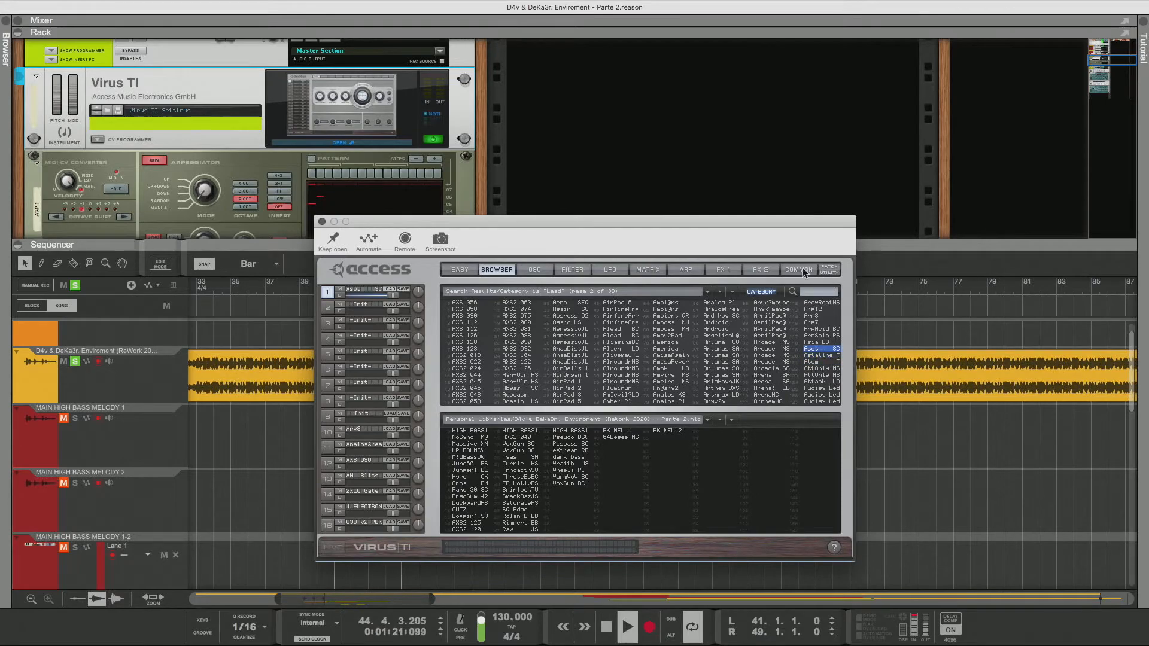
Open the common settings and set the Asot SC patch's transpose to -30
{"action": "left_click", "coordinate": [804, 270]}
{"action": "left_click_drag", "start_coordinate": [467, 318], "coordinate": [471, 412]}
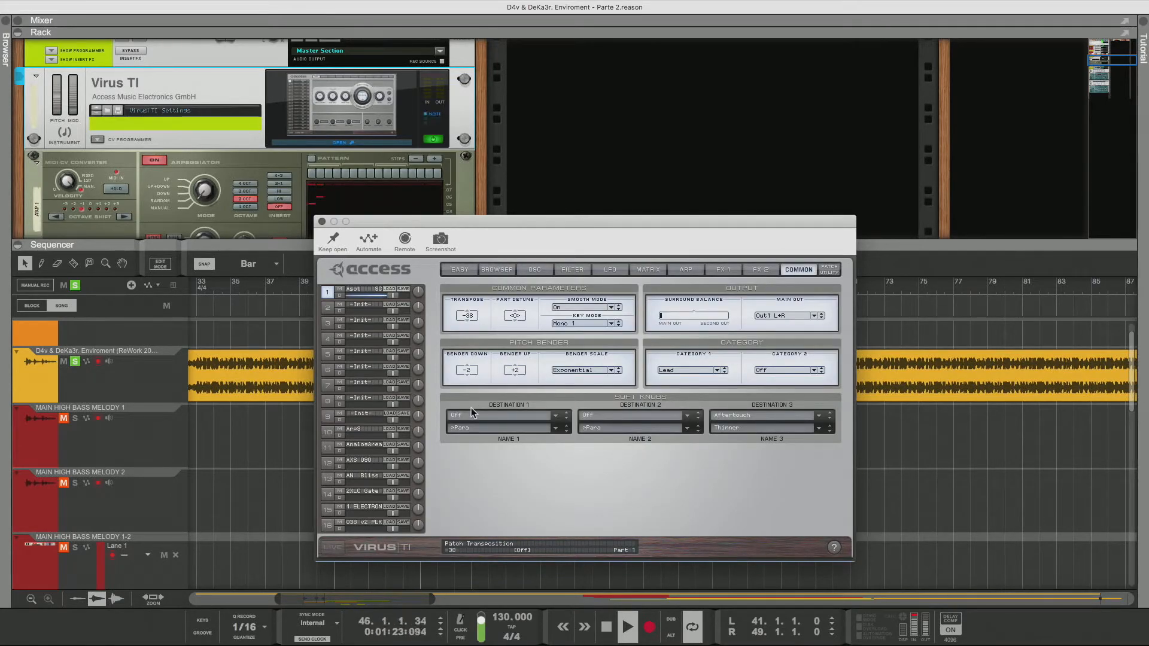
Back in the browser, audition lead patches from Astatine T through Audiow Led
{"action": "left_click", "coordinate": [499, 270]}
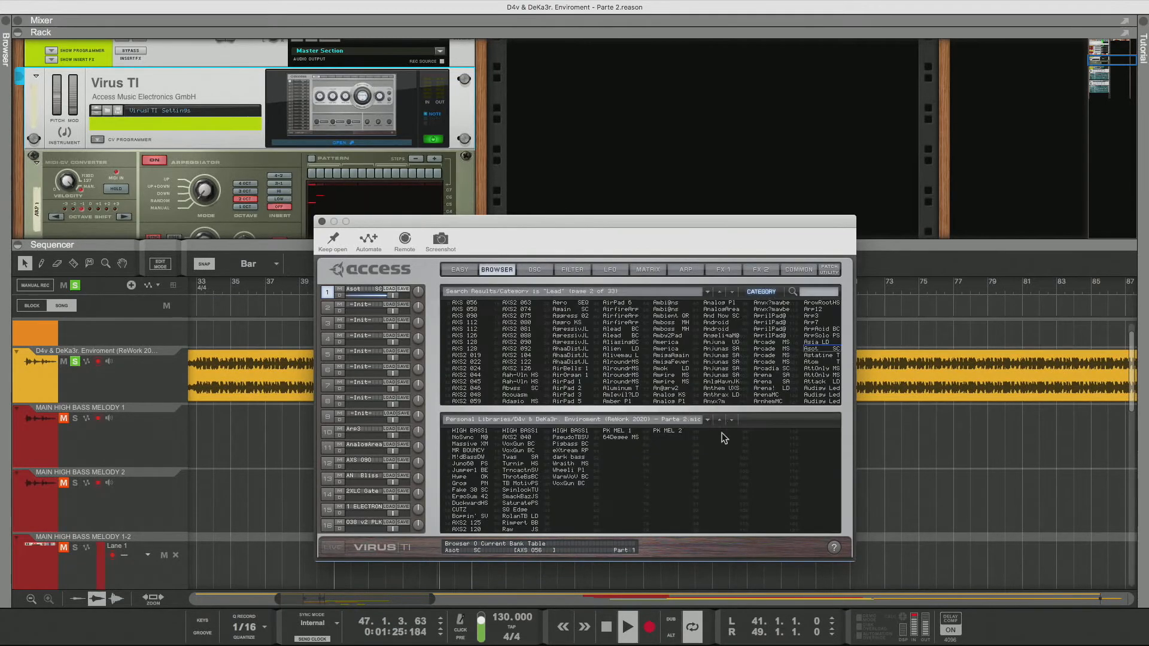
{"action": "left_click", "coordinate": [824, 362]}
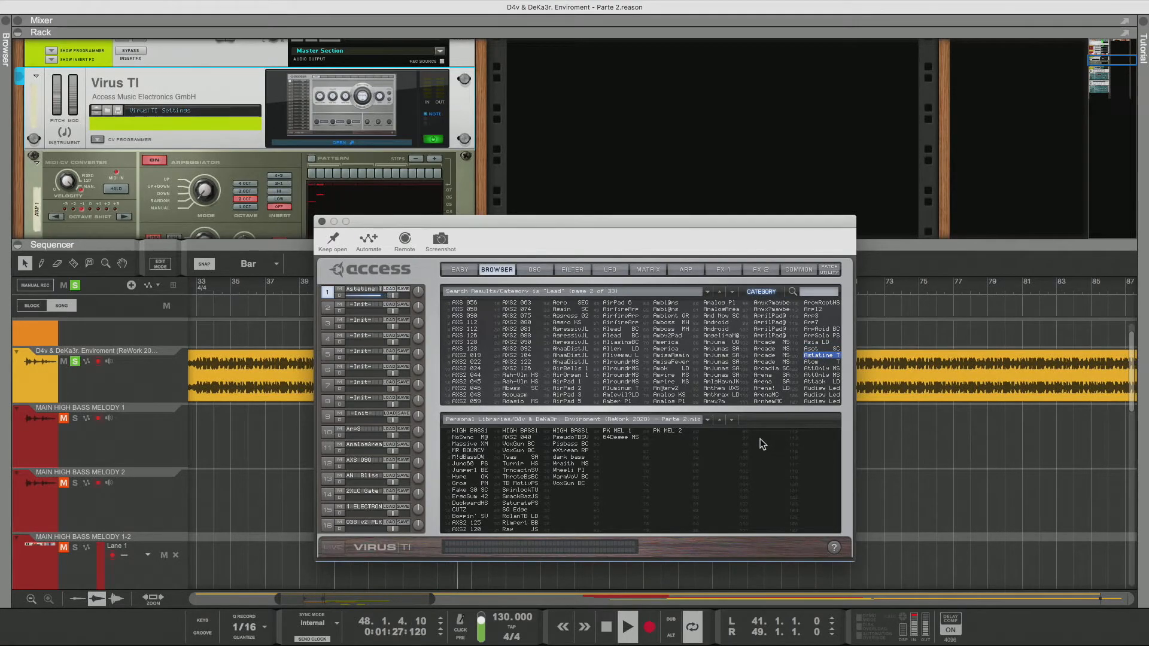
{"action": "key", "text": "Down"}
{"action": "key", "text": "Down"}
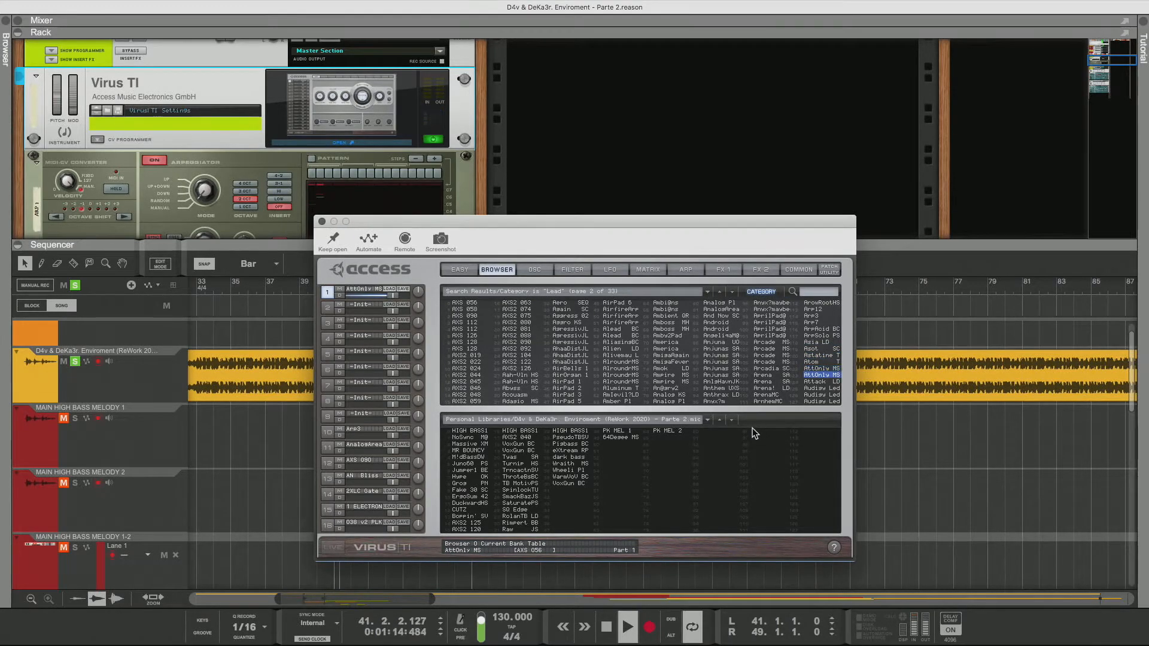
{"action": "key", "text": "Down"}
{"action": "key", "text": "Down"}
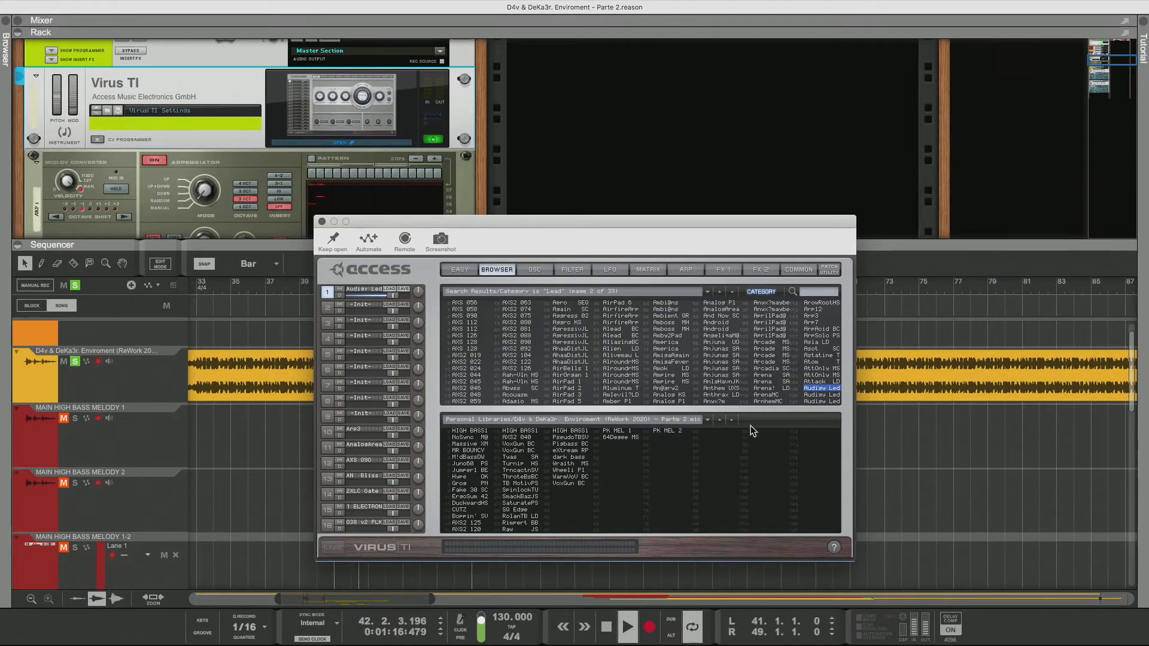
{"action": "key", "text": "Down"}
{"action": "key", "text": "Down"}
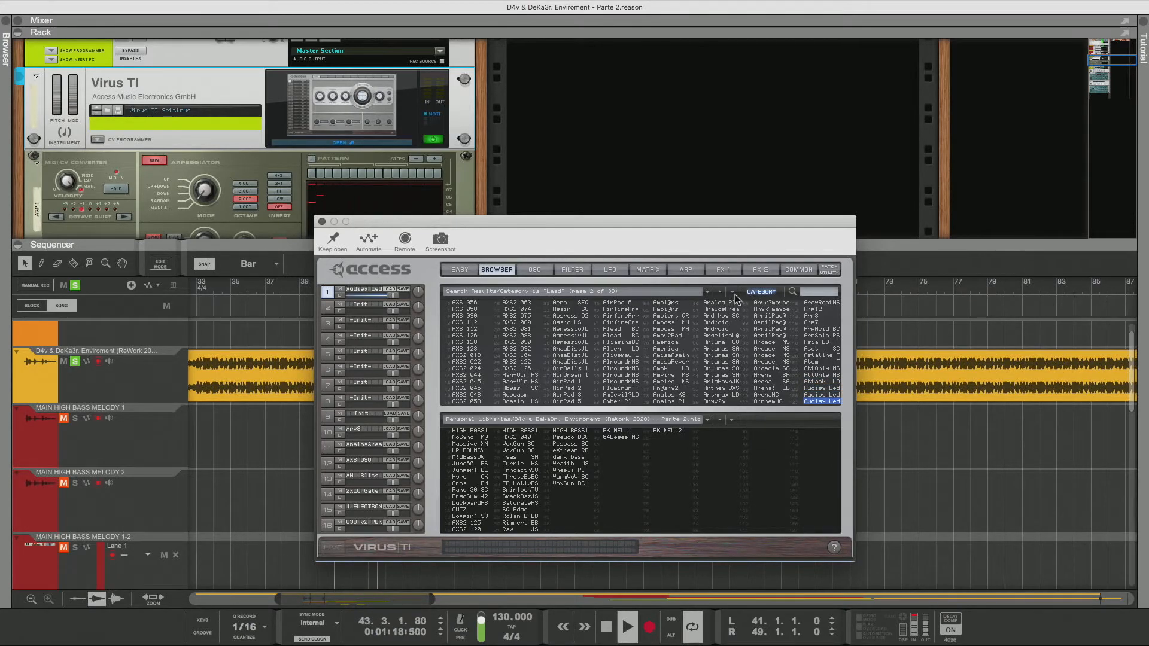
Open the common settings and set the Audiow Led patch's transpose to -36
{"action": "left_click", "coordinate": [799, 269]}
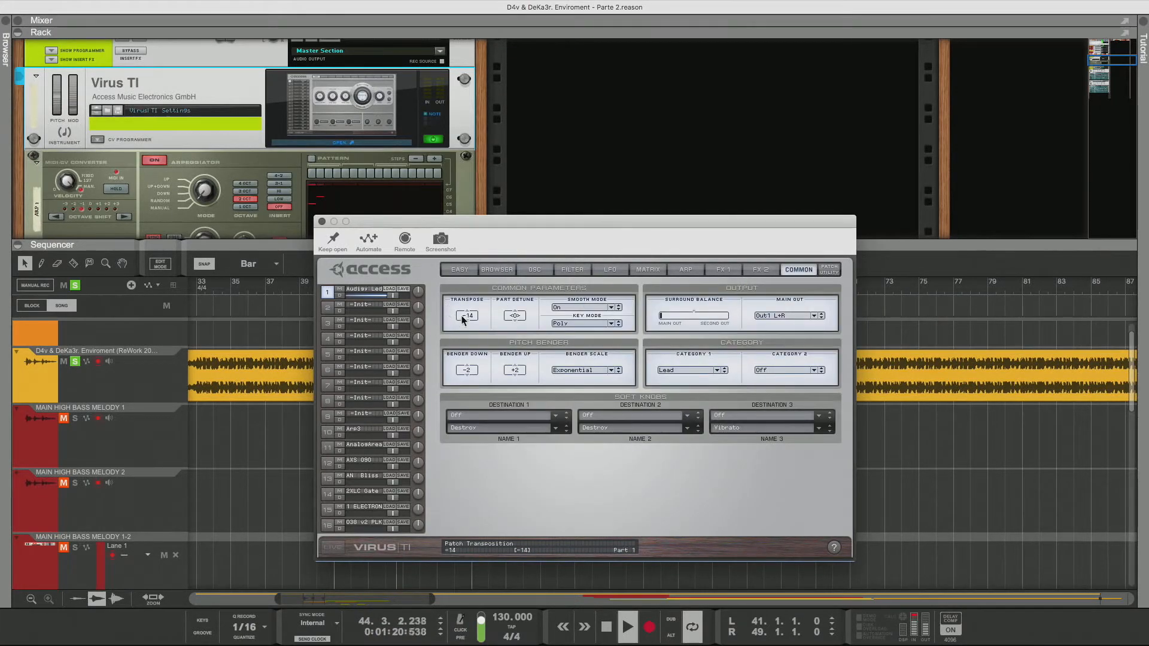
{"action": "left_click_drag", "start_coordinate": [464, 314], "coordinate": [467, 355]}
{"action": "mouse_move", "coordinate": [467, 349]}
{"action": "left_mouse_down"}
{"action": "mouse_move", "coordinate": [478, 339]}
{"action": "mouse_move", "coordinate": [477, 352]}
{"action": "left_mouse_up"}
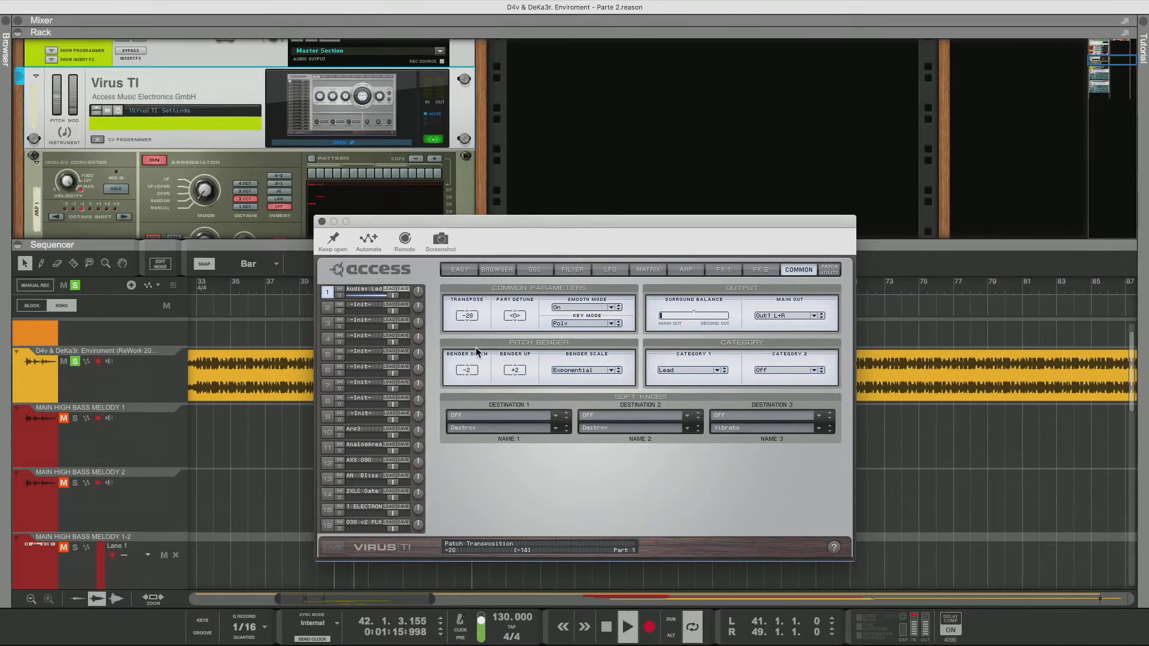
{"action": "left_click_drag", "start_coordinate": [469, 316], "coordinate": [469, 334]}
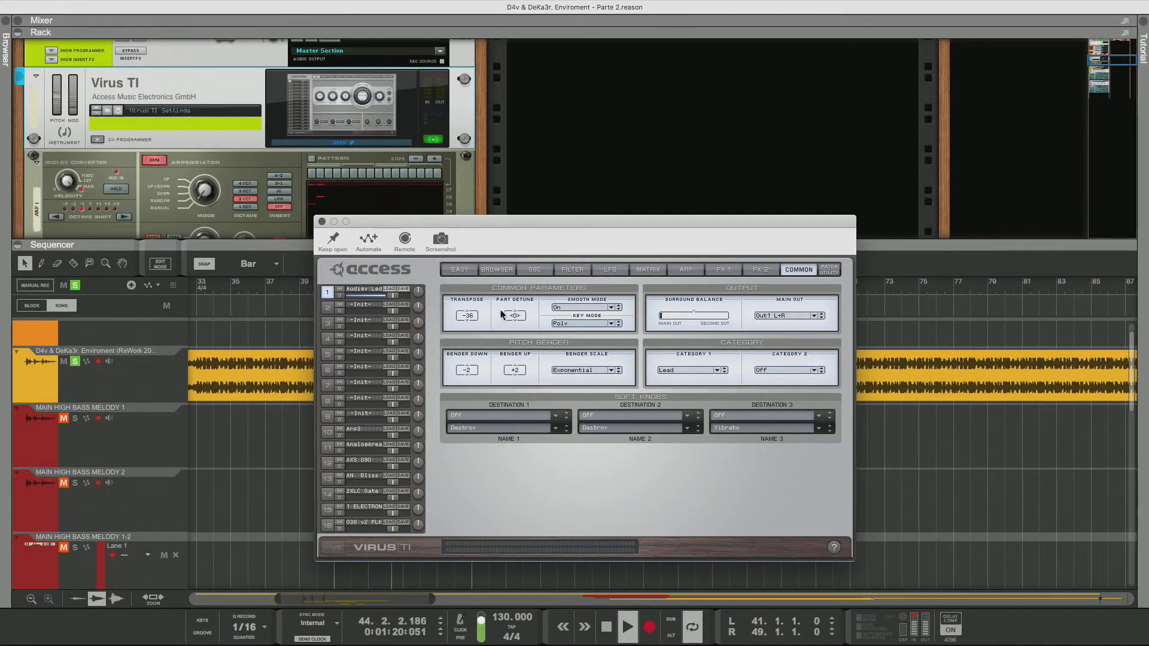
Review the oscillator and FX 2 pages, then lower the amplifier envelope release on the filter page
{"action": "left_click", "coordinate": [535, 270]}
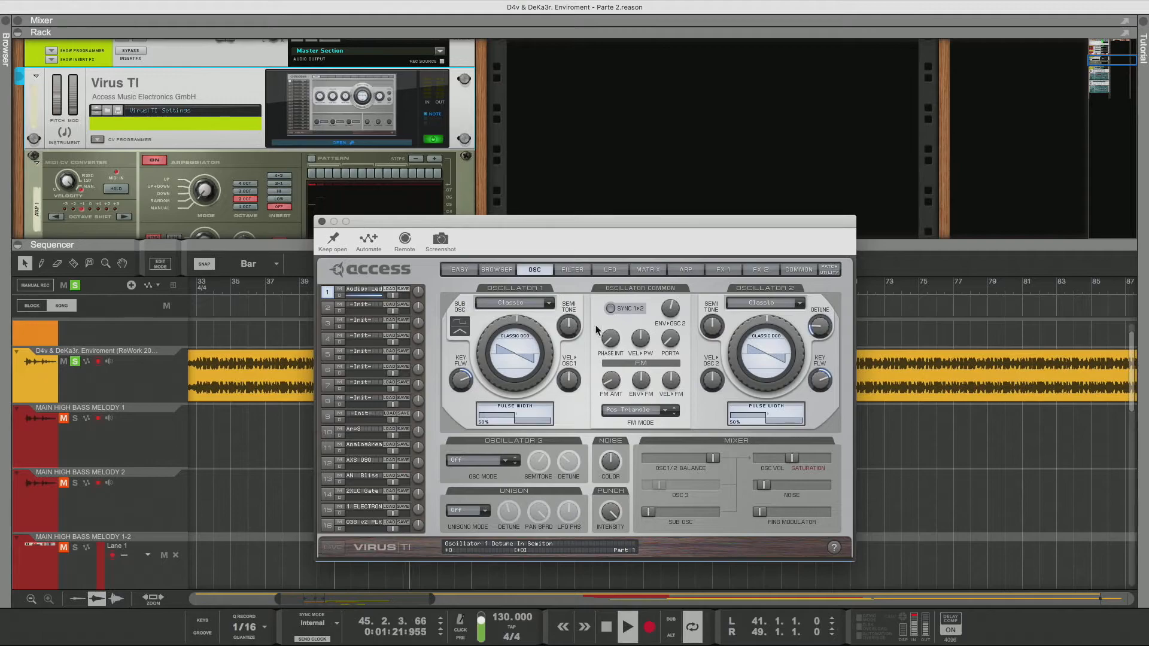
{"action": "left_click", "coordinate": [799, 270]}
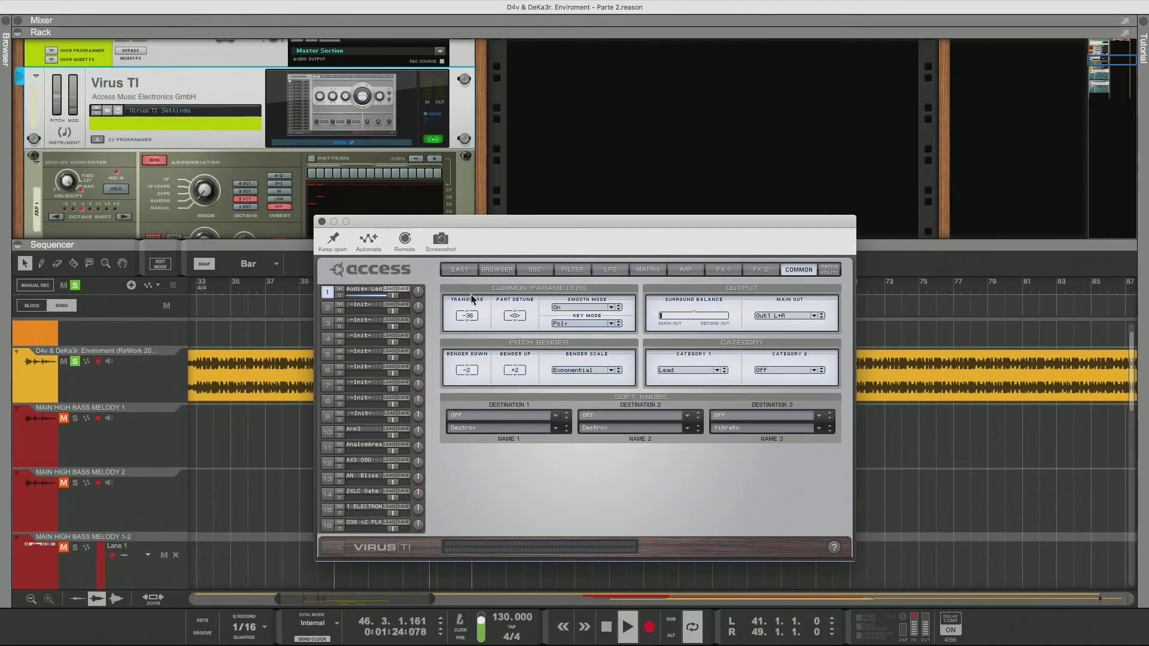
{"action": "left_click", "coordinate": [759, 270]}
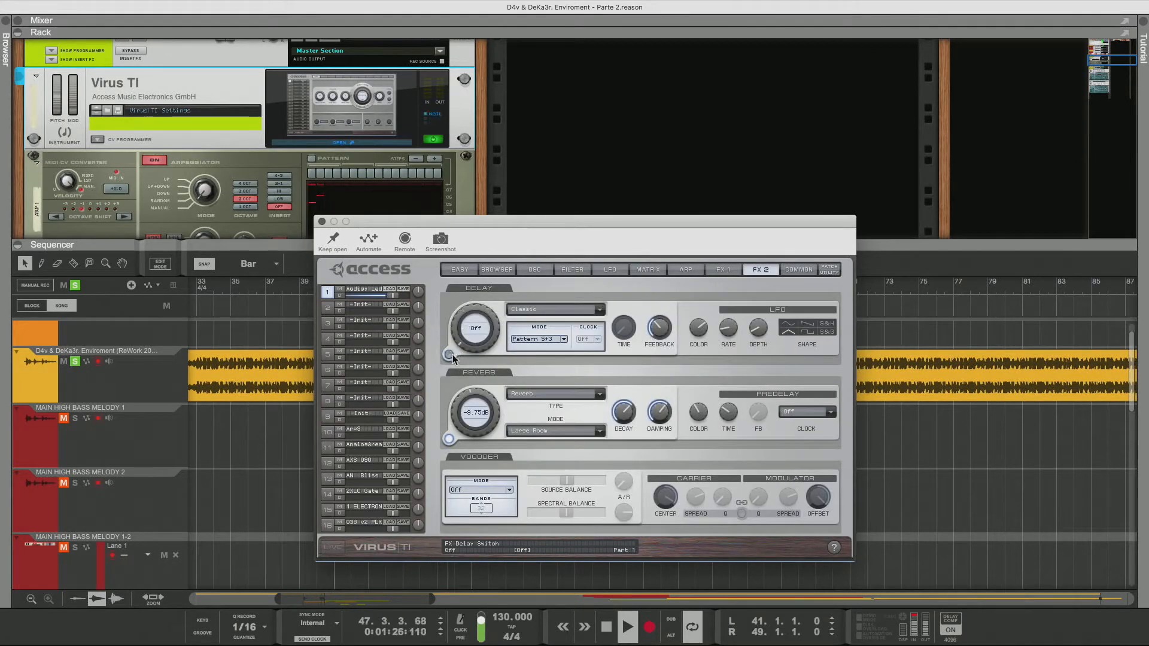
{"action": "left_click", "coordinate": [572, 270]}
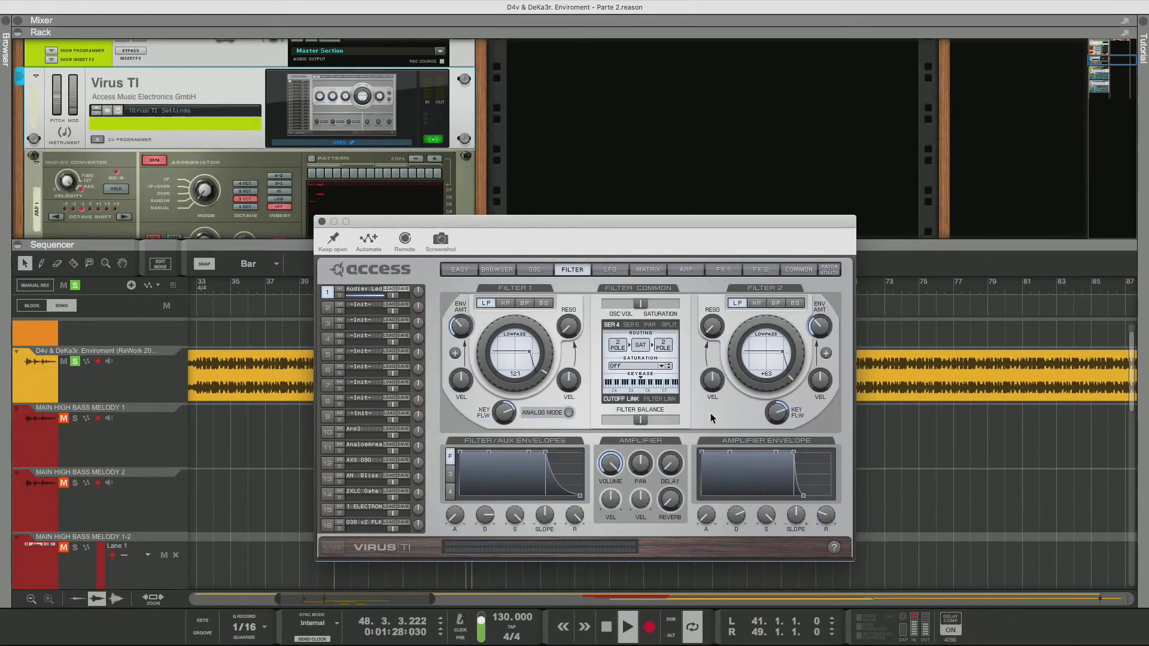
{"action": "left_click_drag", "start_coordinate": [826, 516], "coordinate": [824, 548]}
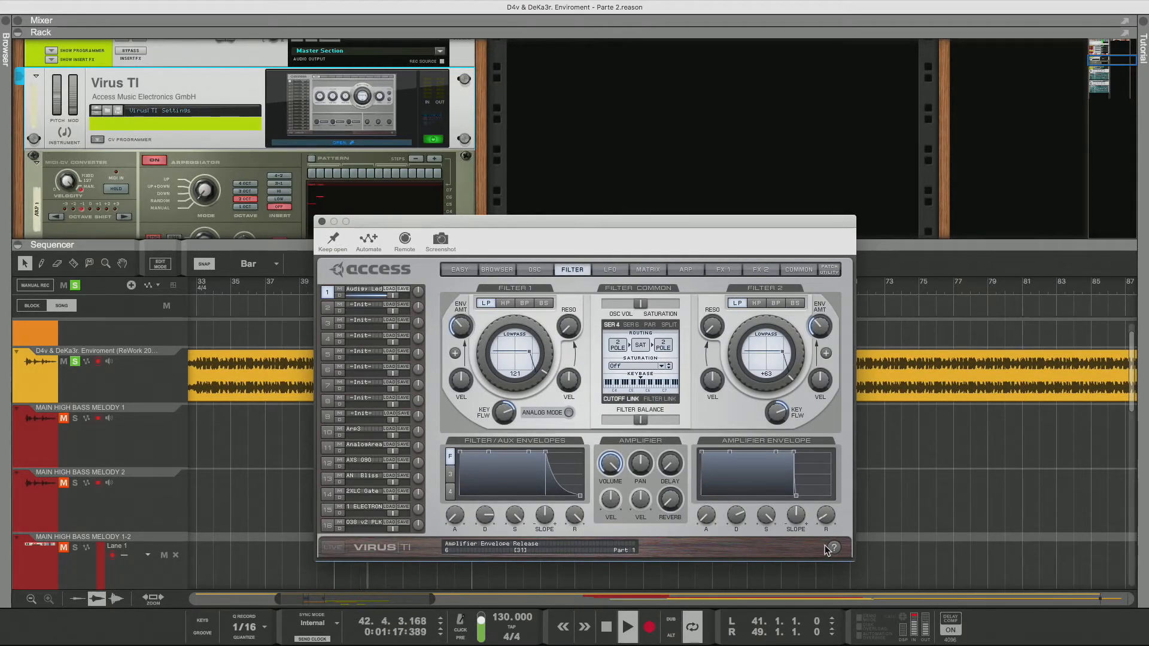
Open the next page of Lead search results and audition patches down its first column
{"action": "left_click", "coordinate": [500, 271]}
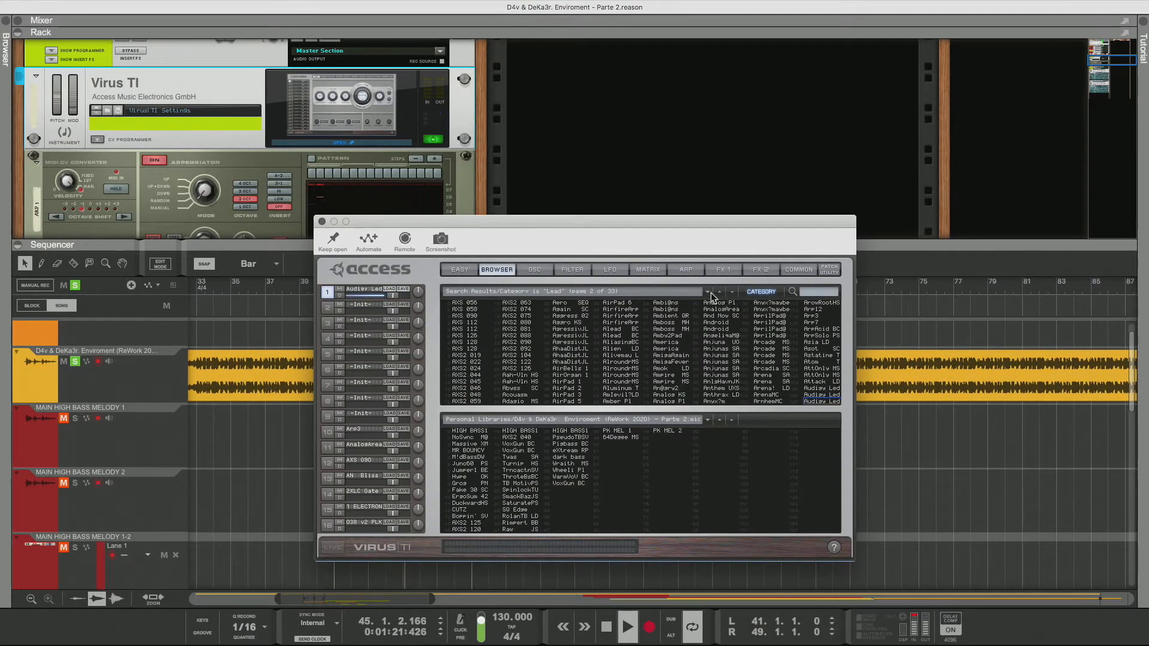
{"action": "left_click", "coordinate": [731, 292]}
{"action": "left_click", "coordinate": [459, 303]}
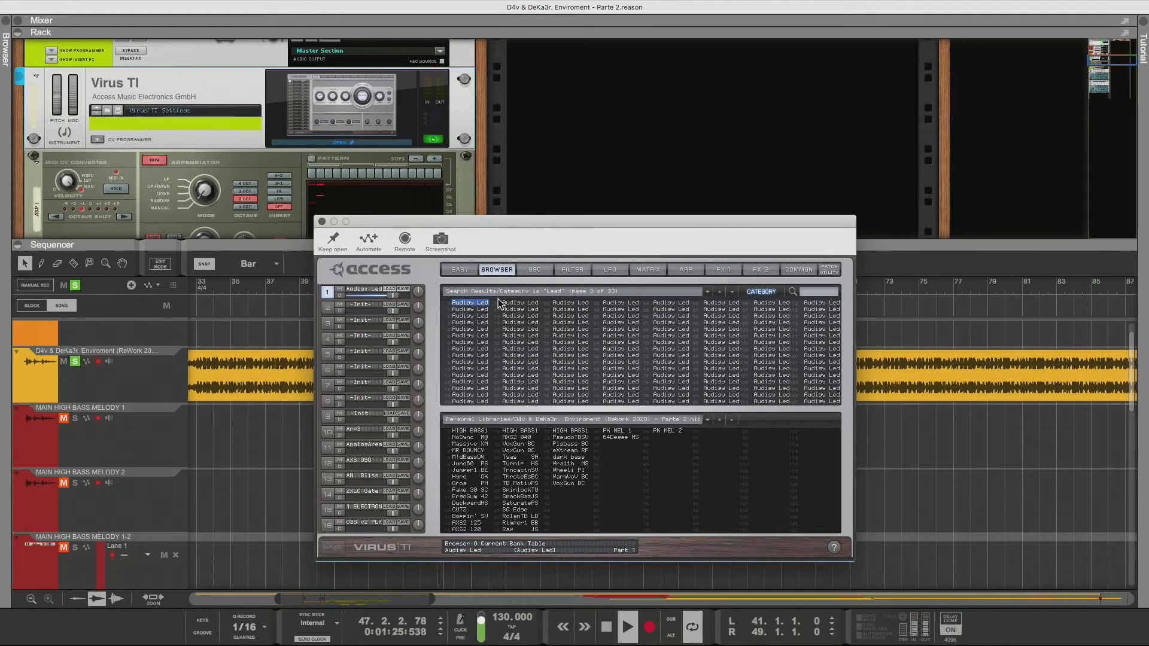
{"action": "key", "text": "Down"}
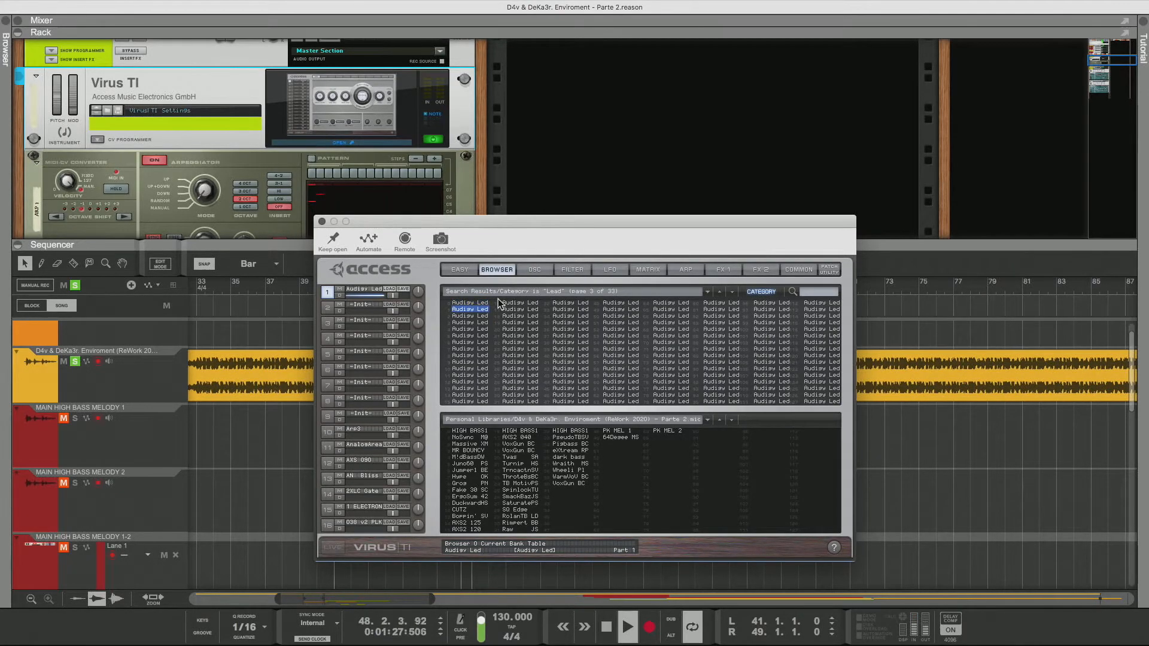
{"action": "key", "text": "Down"}
{"action": "key", "text": "Down"}
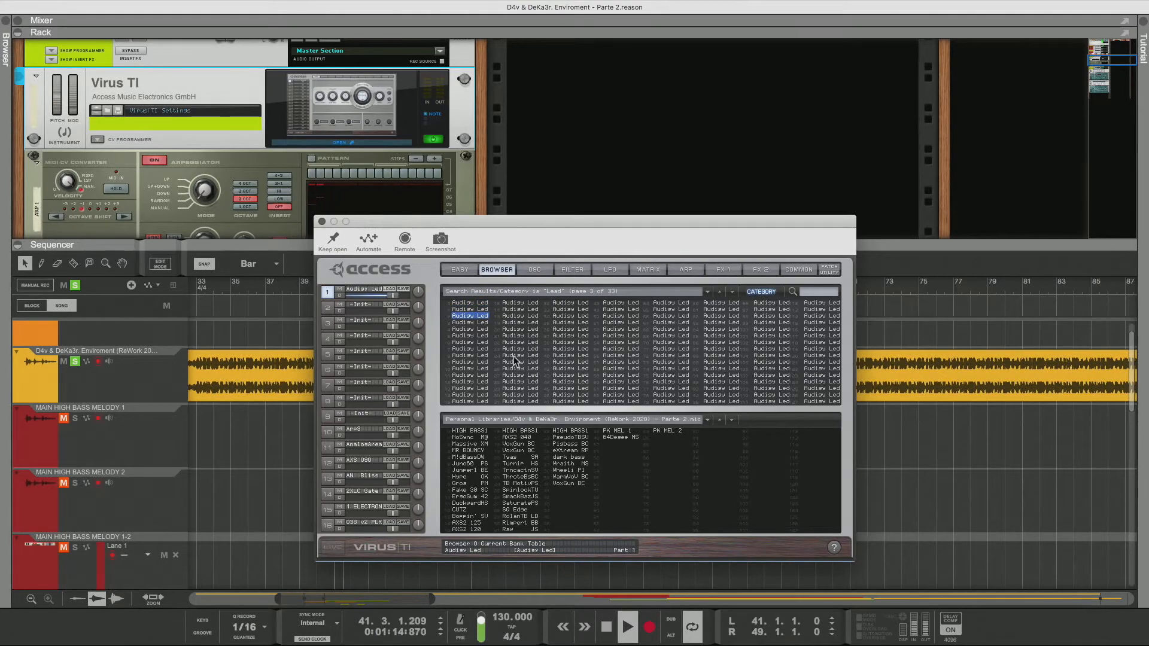
{"action": "key", "text": "Down"}
{"action": "key", "text": "Down"}
{"action": "key", "text": "Down"}
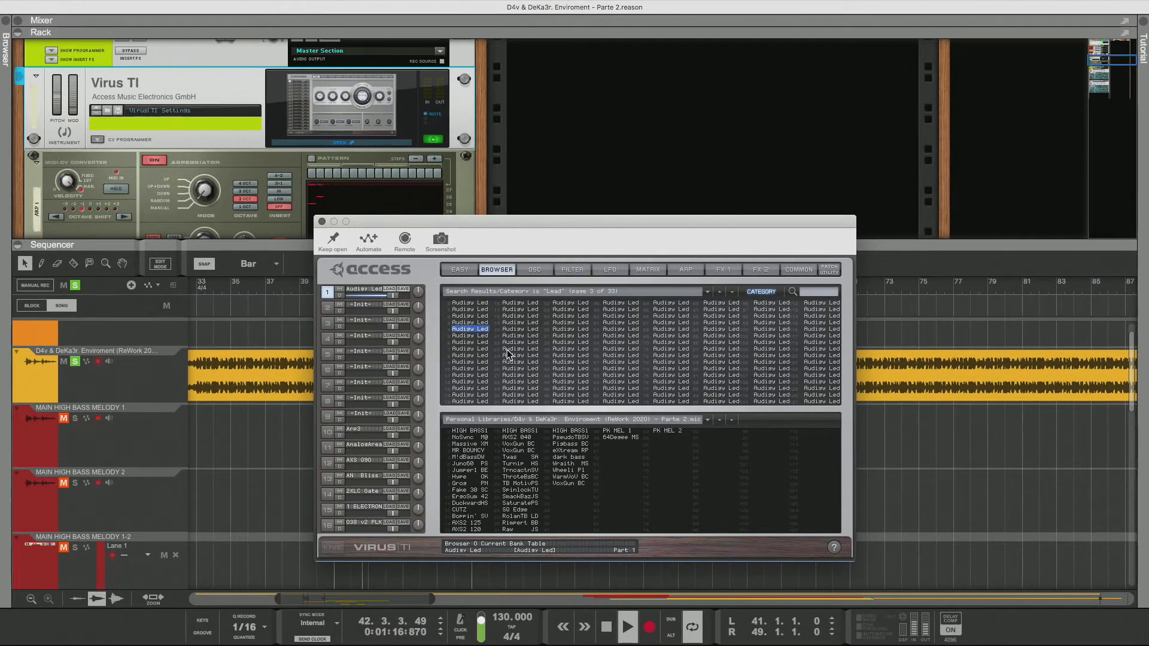
{"action": "key", "text": "Down"}
{"action": "key", "text": "Down"}
{"action": "key", "text": "Down"}
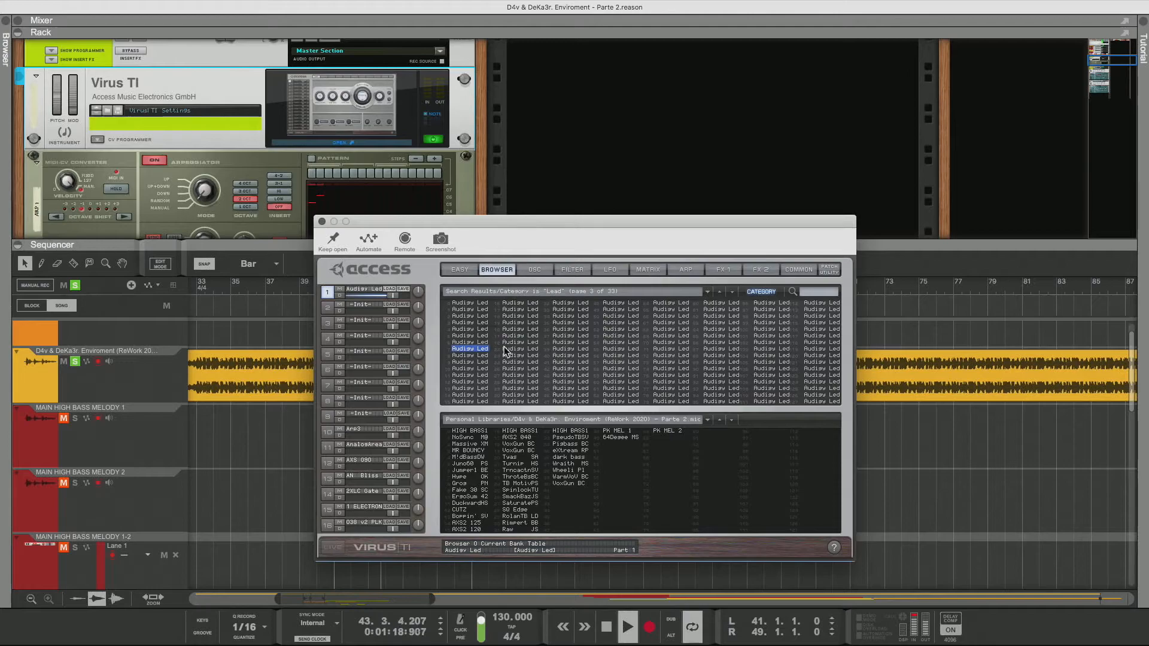
Continue auditioning patches to the end of the first column and down the second column
{"action": "scroll", "coordinate": [261, 174], "scroll_direction": "up", "scroll_amount": 2}
{"action": "scroll", "coordinate": [261, 174], "scroll_direction": "up", "scroll_amount": 10}
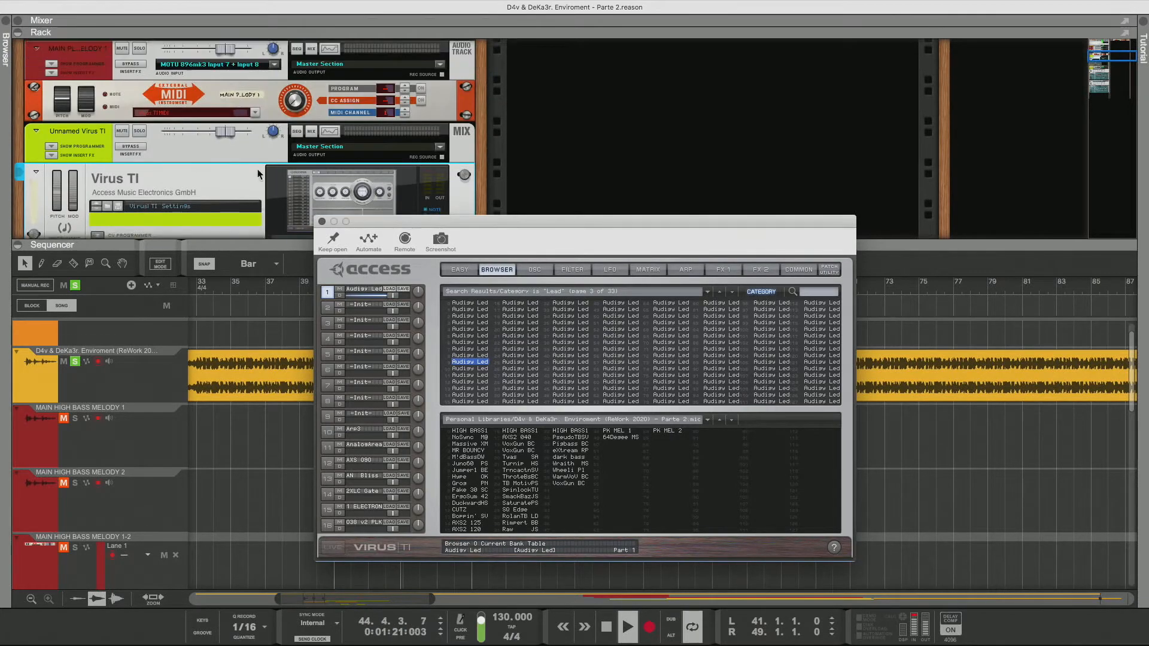
{"action": "key", "text": "Down"}
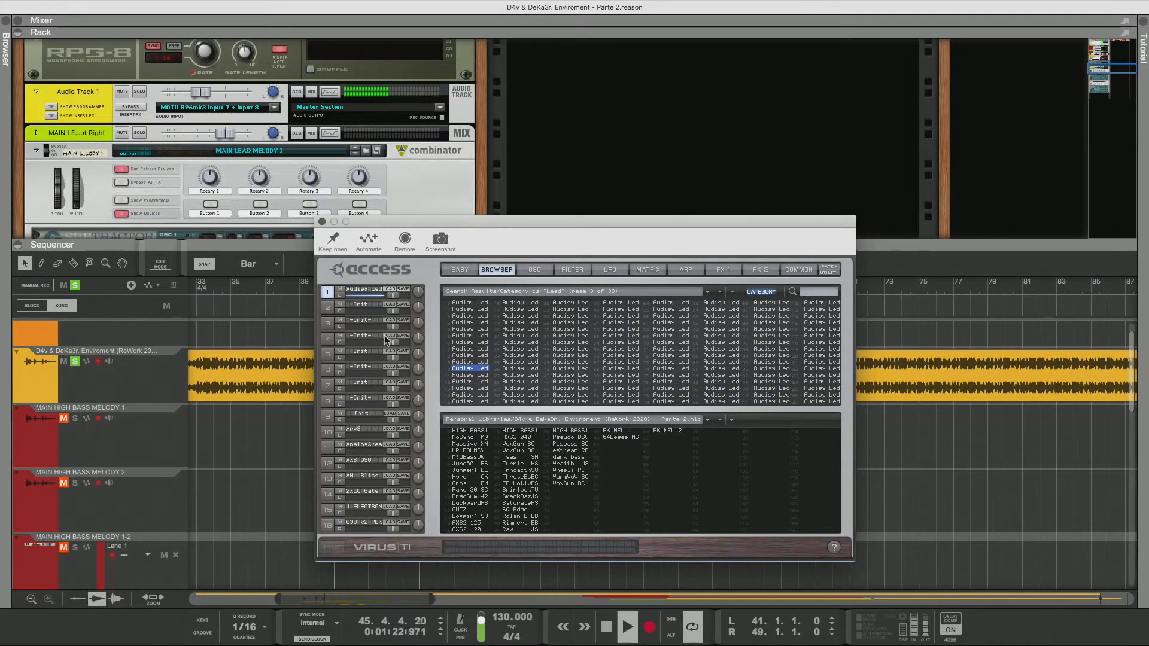
{"action": "key", "text": "Down"}
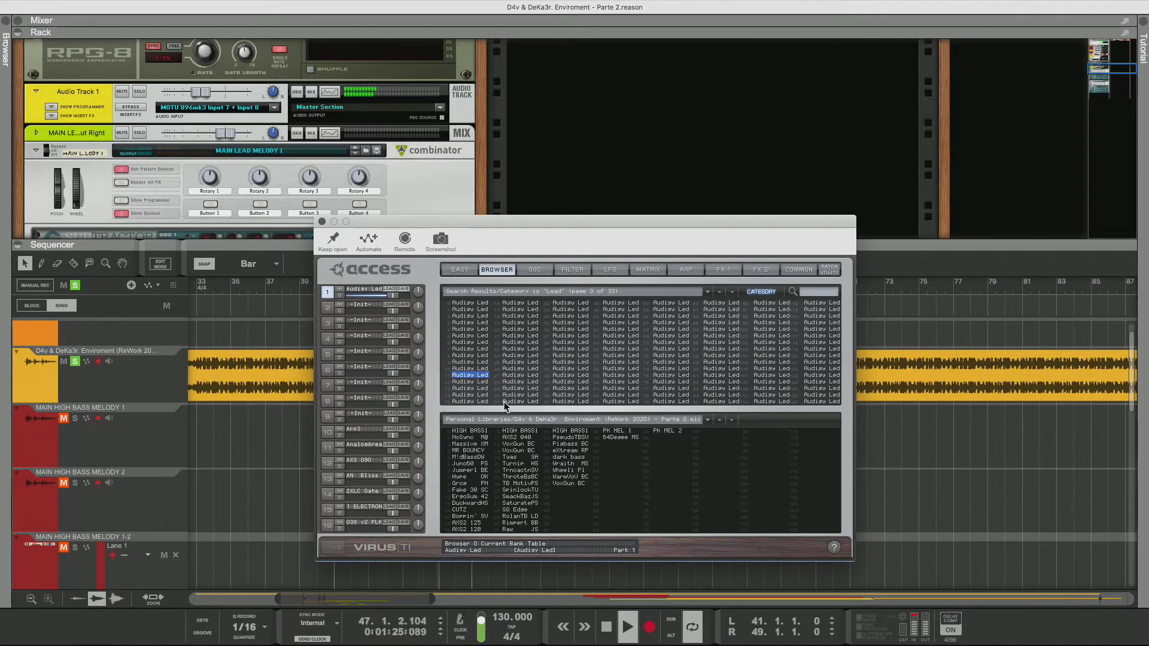
{"action": "key", "text": "Down"}
{"action": "key", "text": "Down"}
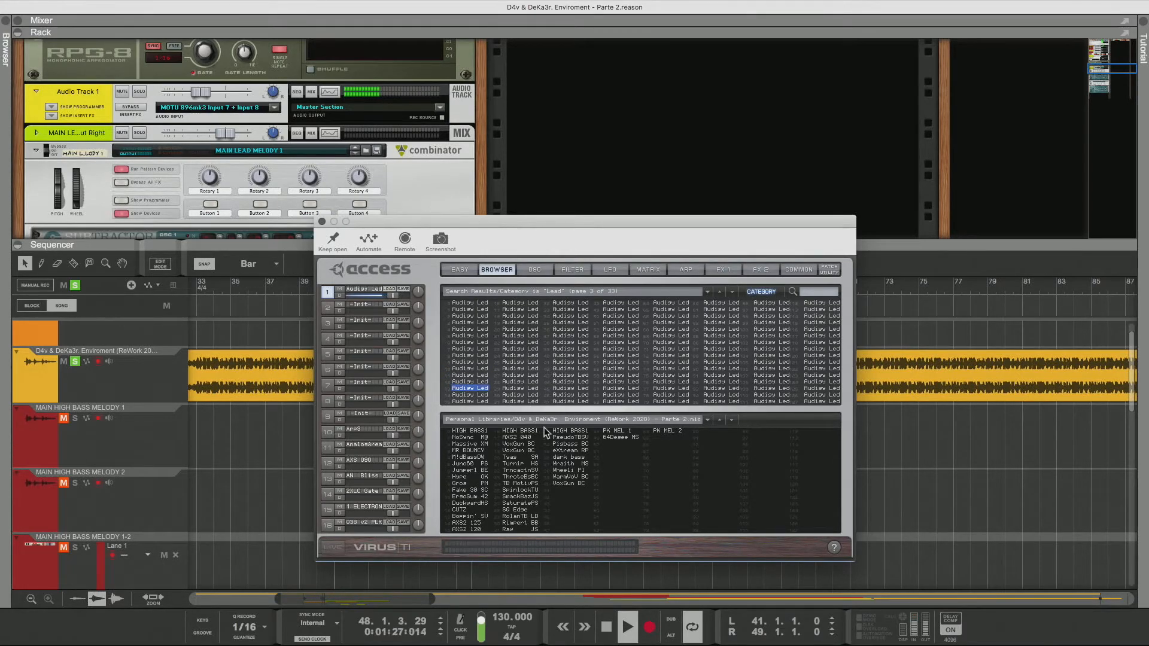
{"action": "key", "text": "Down"}
{"action": "key", "text": "Down"}
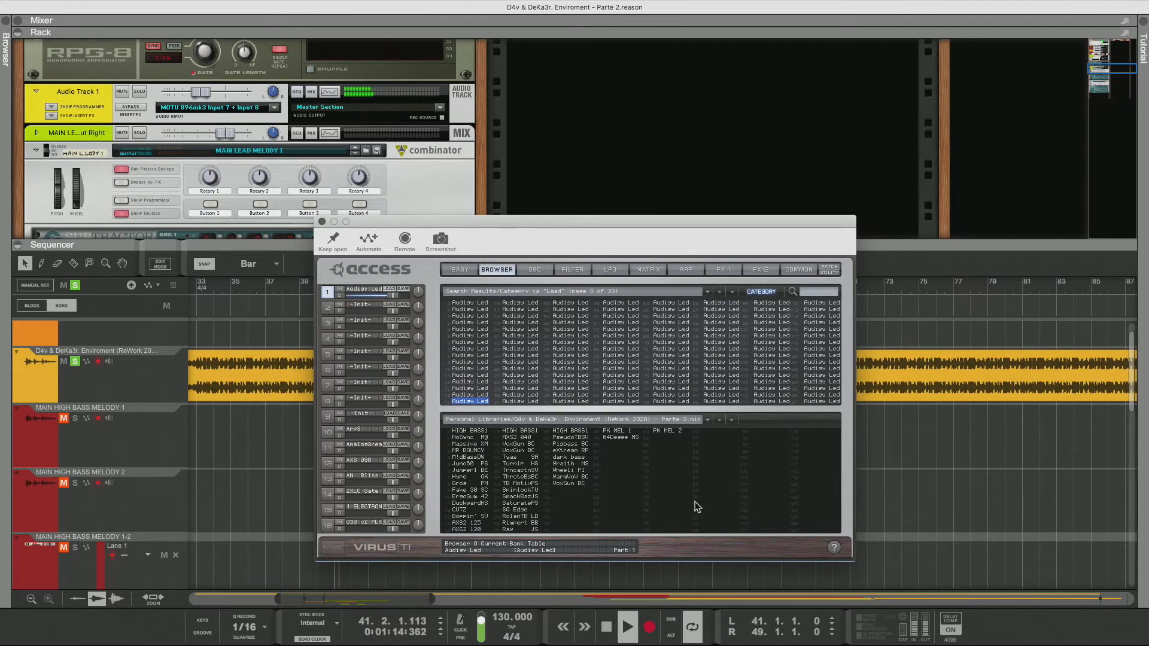
{"action": "key", "text": "Down"}
{"action": "key", "text": "Down"}
{"action": "key", "text": "Down"}
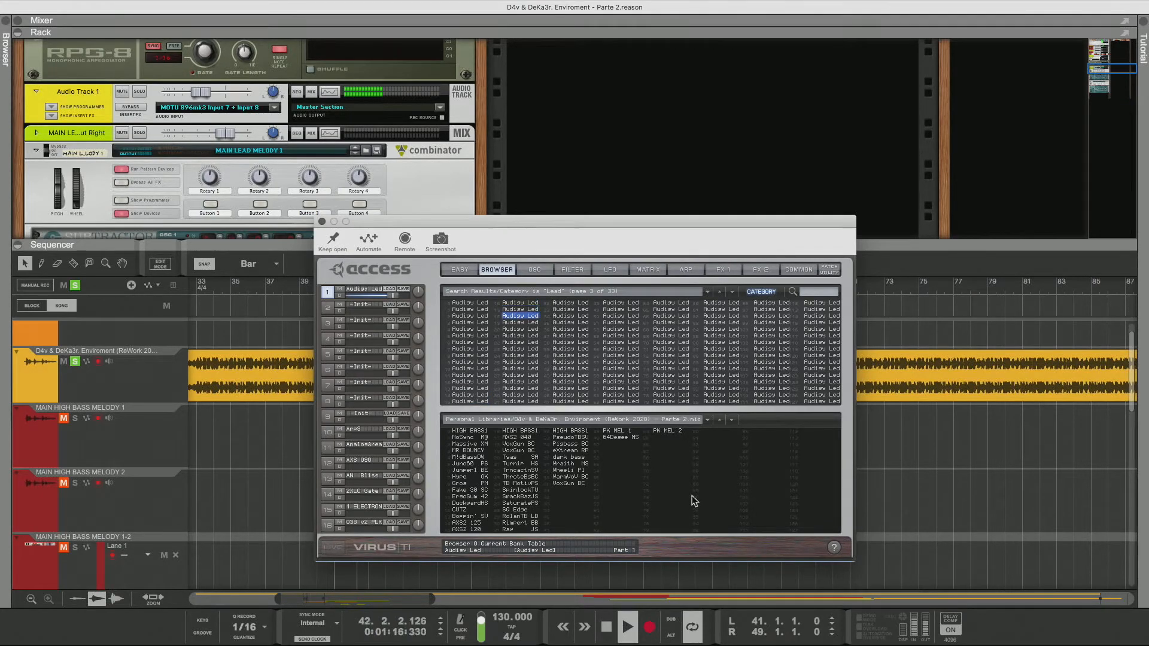
{"action": "key", "text": "Down"}
{"action": "key", "text": "Down"}
{"action": "key", "text": "Down"}
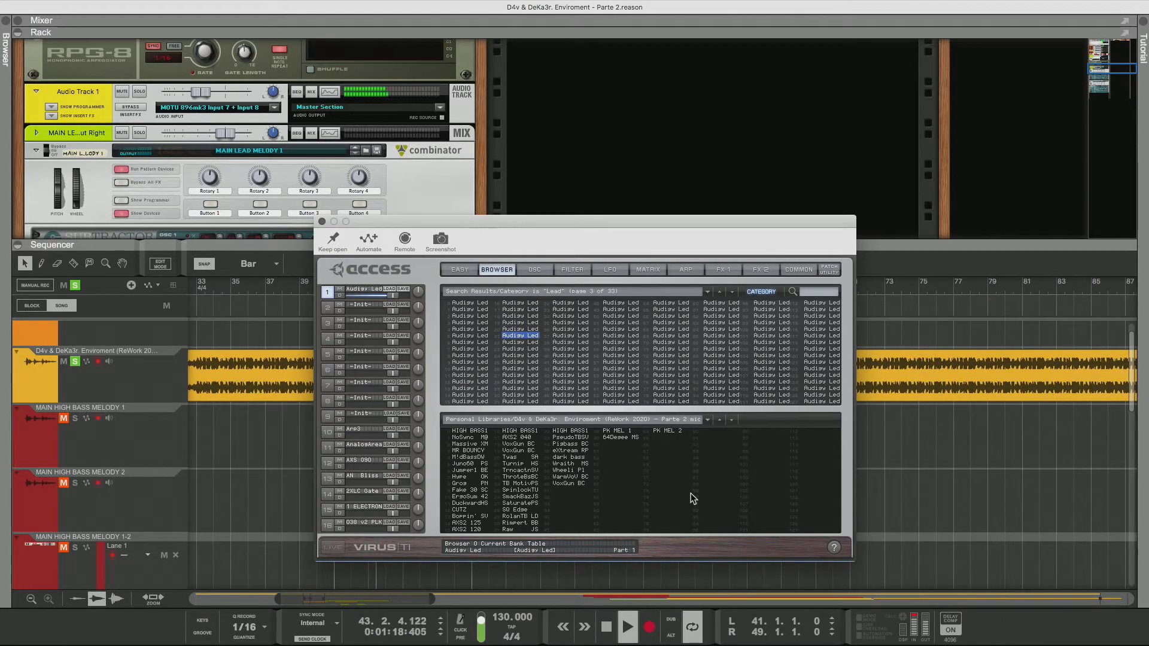
{"action": "key", "text": "Down"}
Continue auditioning Lead patches one by one down the second column of results
{"action": "key", "text": "Down"}
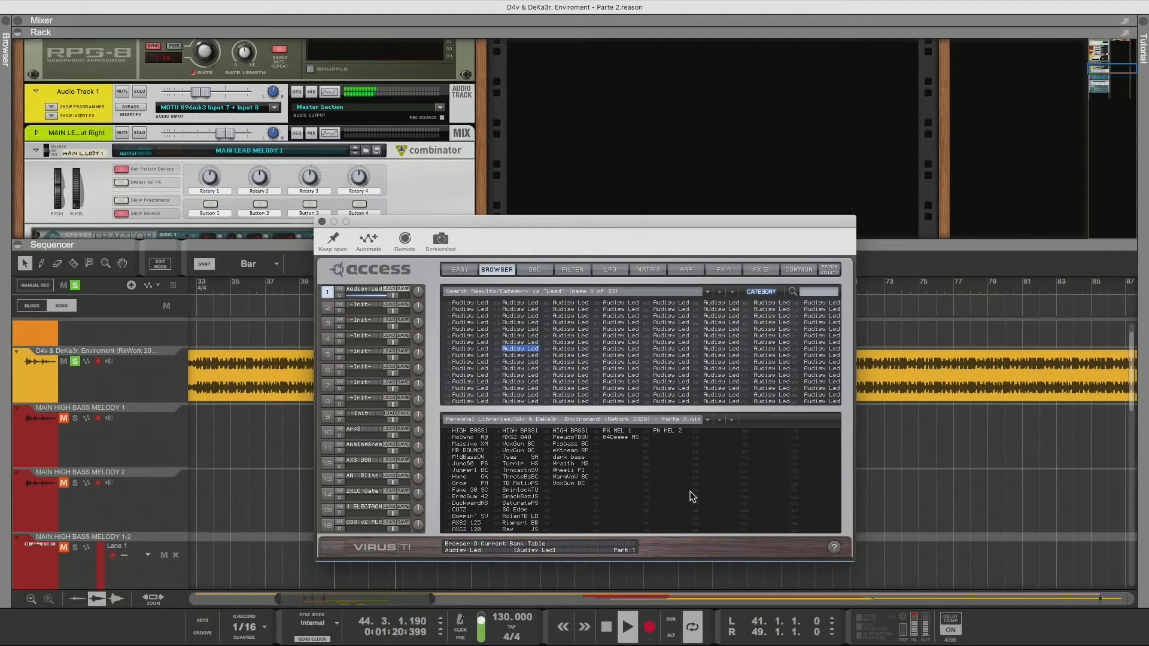
{"action": "key", "text": "Down"}
{"action": "key", "text": "Down"}
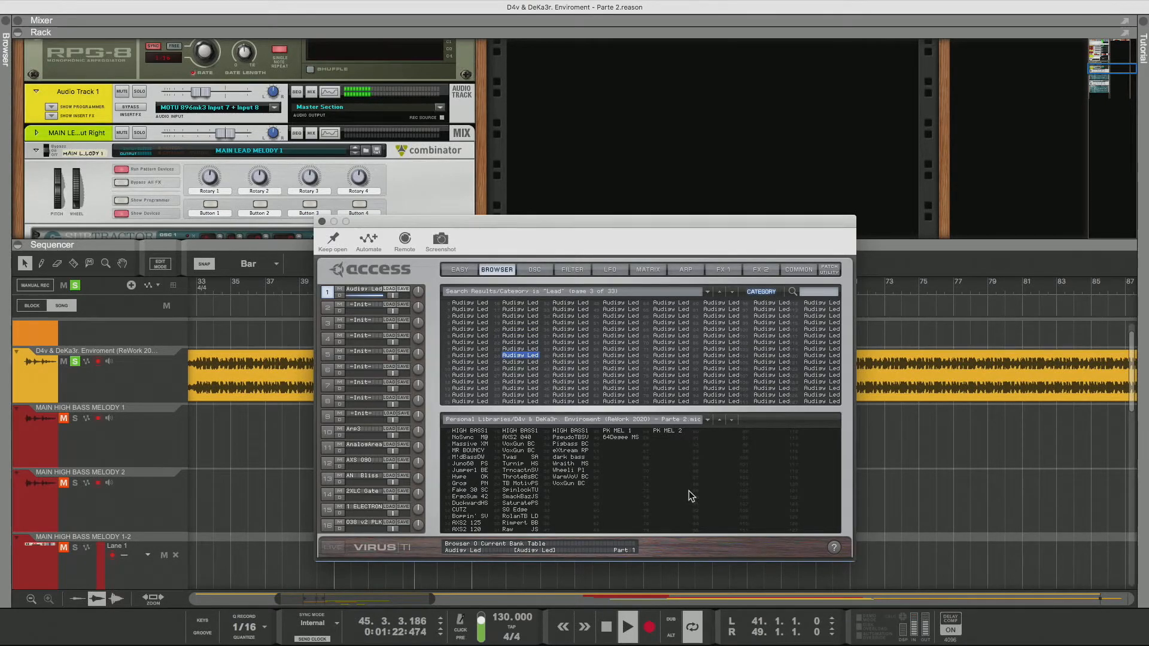
{"action": "key", "text": "Down"}
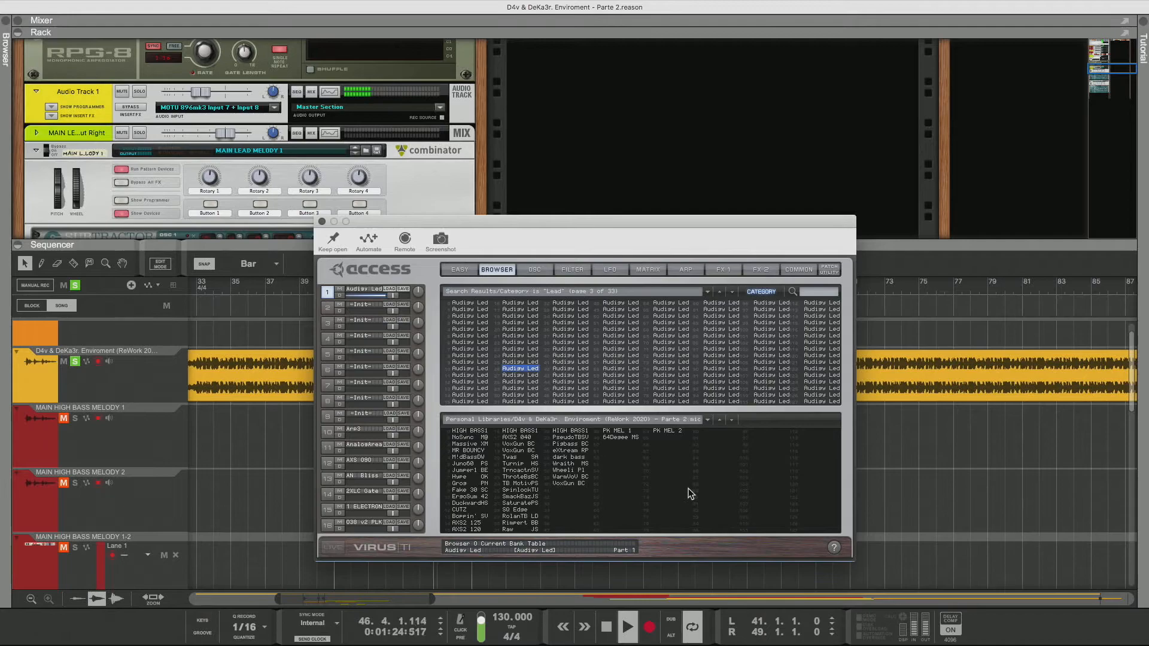
{"action": "key", "text": "Down"}
{"action": "key", "text": "Down"}
{"action": "key", "text": "Down"}
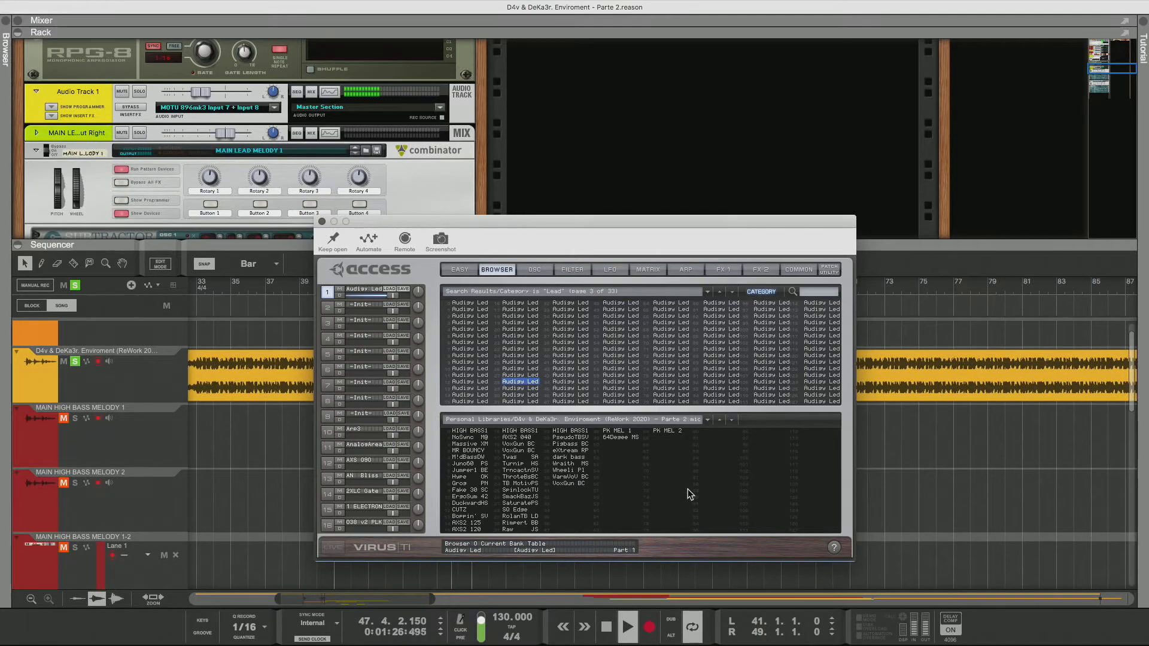
{"action": "key", "text": "Down"}
{"action": "key", "text": "Down"}
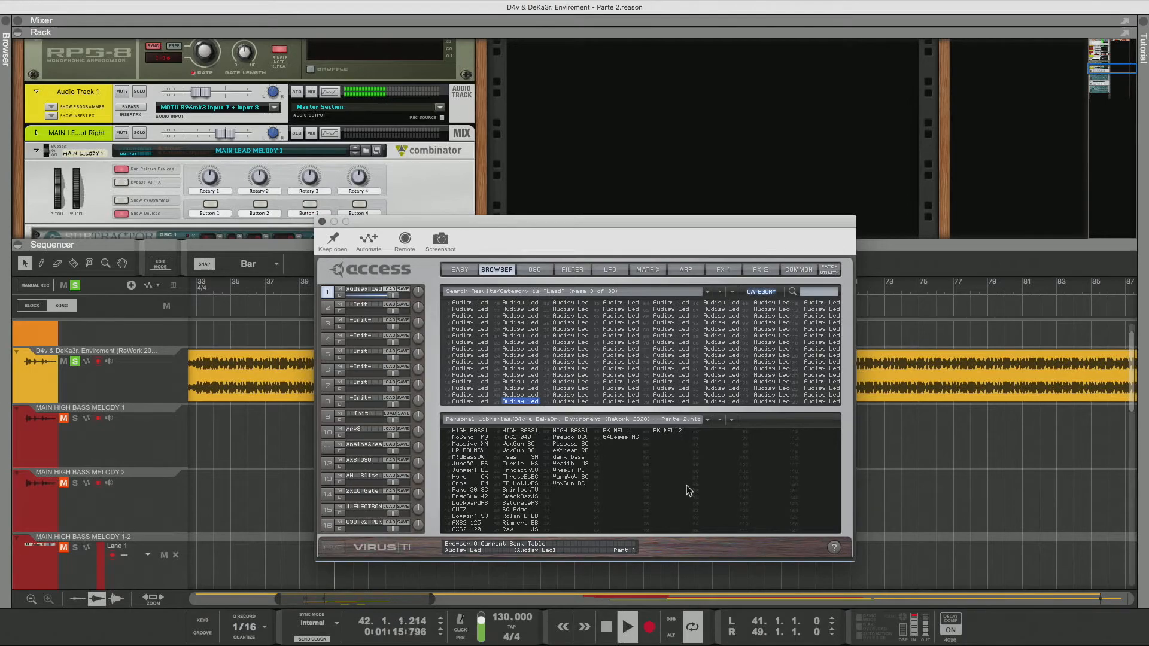
Open the common settings and set the selected patch's transpose to -3
{"action": "left_click", "coordinate": [797, 271]}
{"action": "left_click_drag", "start_coordinate": [462, 326], "coordinate": [465, 333]}
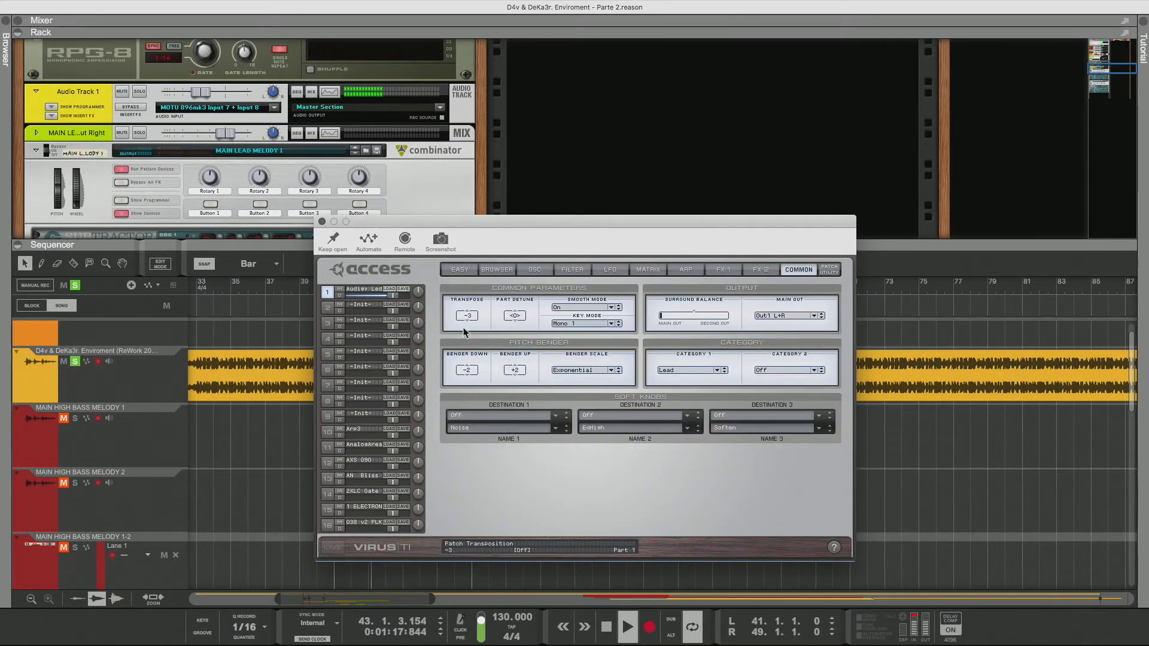
{"action": "left_click_drag", "start_coordinate": [465, 382], "coordinate": [463, 408]}
Check the FX 2 page, then lower the amplifier envelope release on the filter page
{"action": "left_click", "coordinate": [760, 269]}
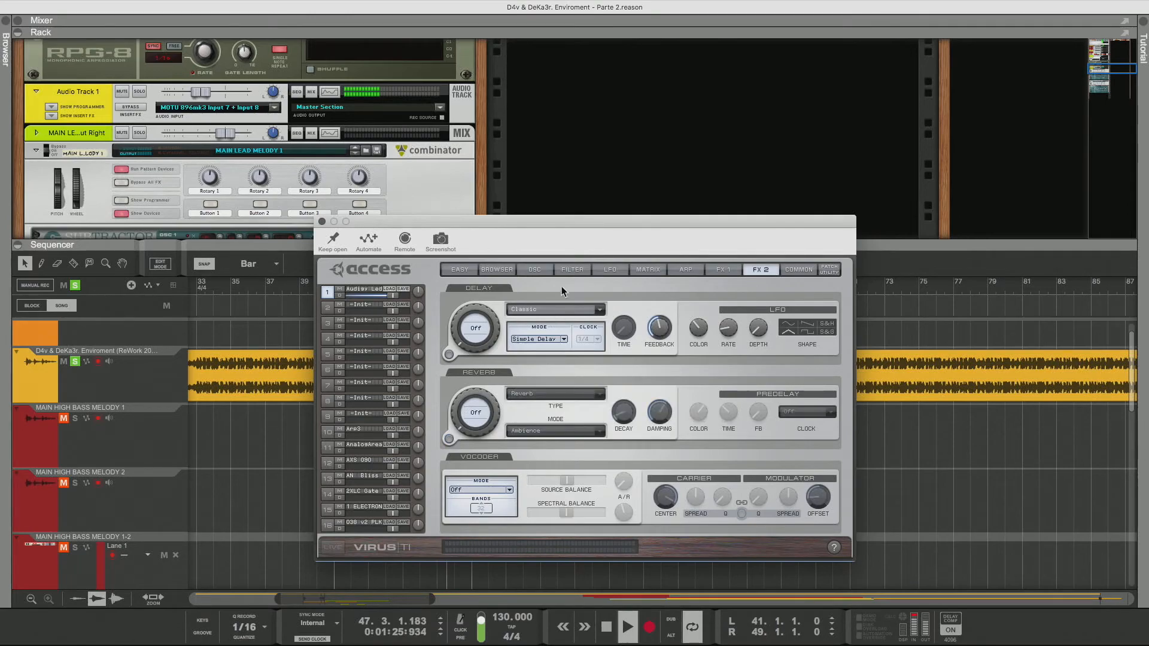
{"action": "left_click", "coordinate": [572, 270]}
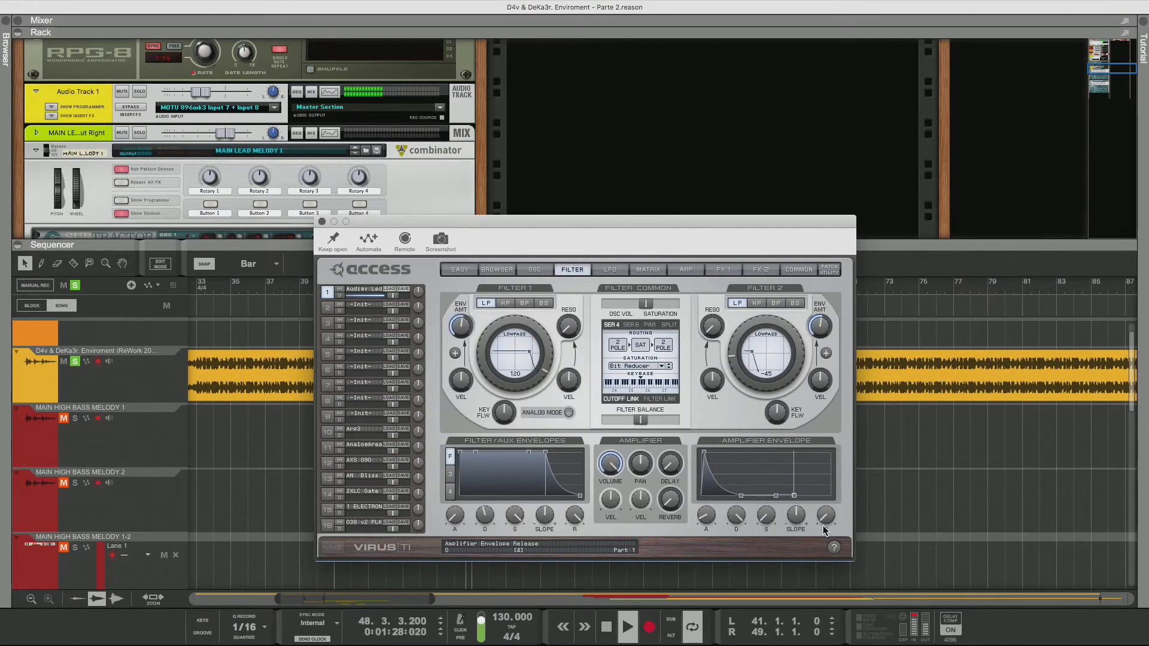
{"action": "left_click_drag", "start_coordinate": [832, 464], "coordinate": [830, 500]}
Return to the browser and audition patches down the third column of Lead results
{"action": "left_click", "coordinate": [510, 268]}
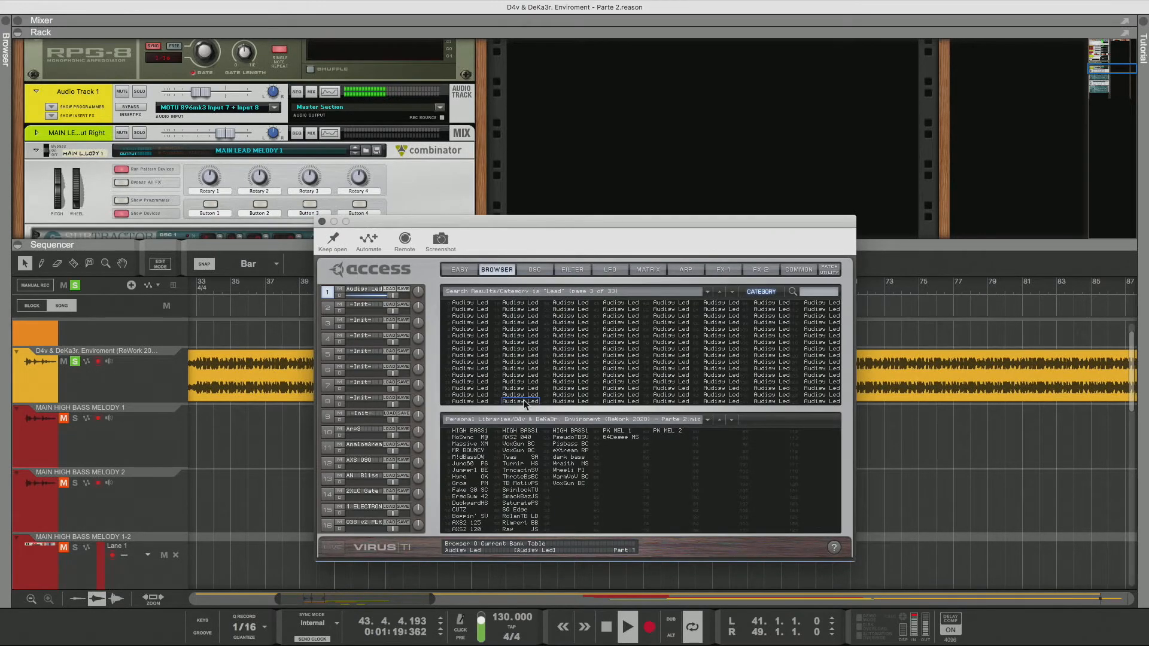
{"action": "left_click", "coordinate": [523, 400]}
{"action": "key", "text": "Down"}
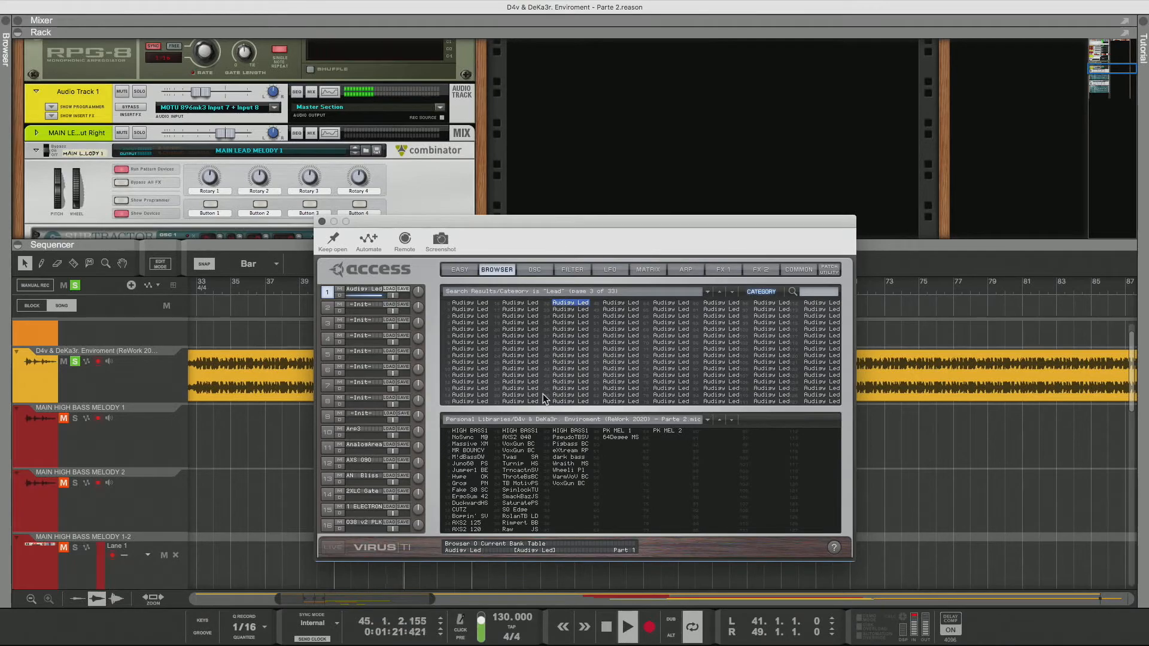
{"action": "key", "text": "Down"}
{"action": "key", "text": "Down"}
{"action": "key", "text": "Down"}
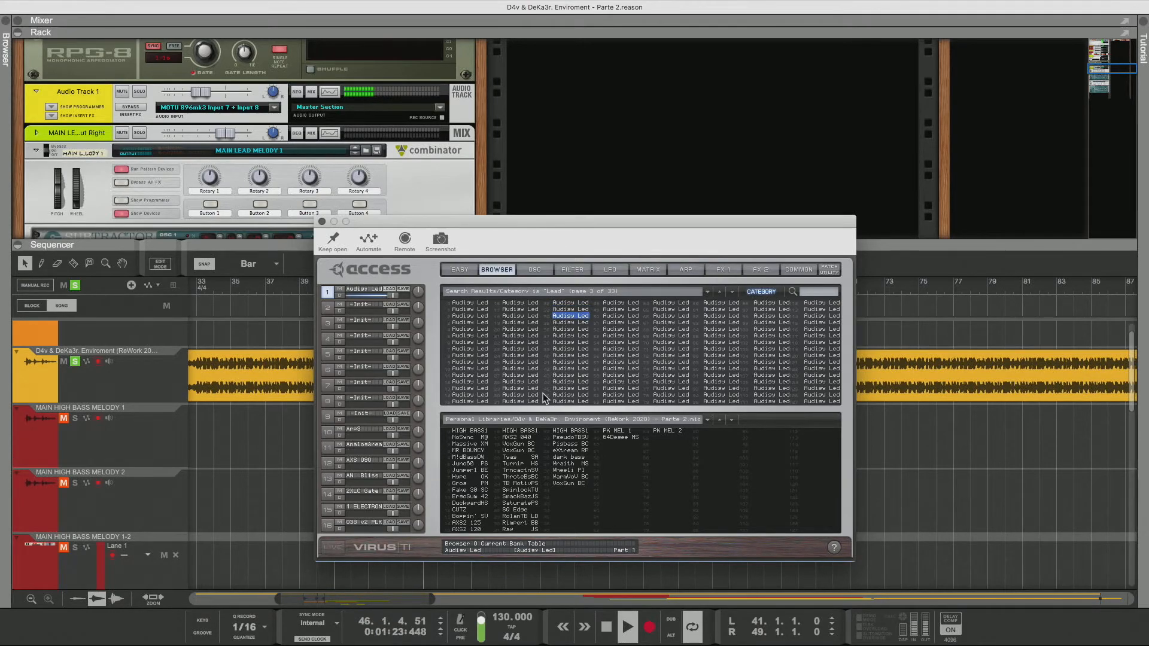
{"action": "key", "text": "Down"}
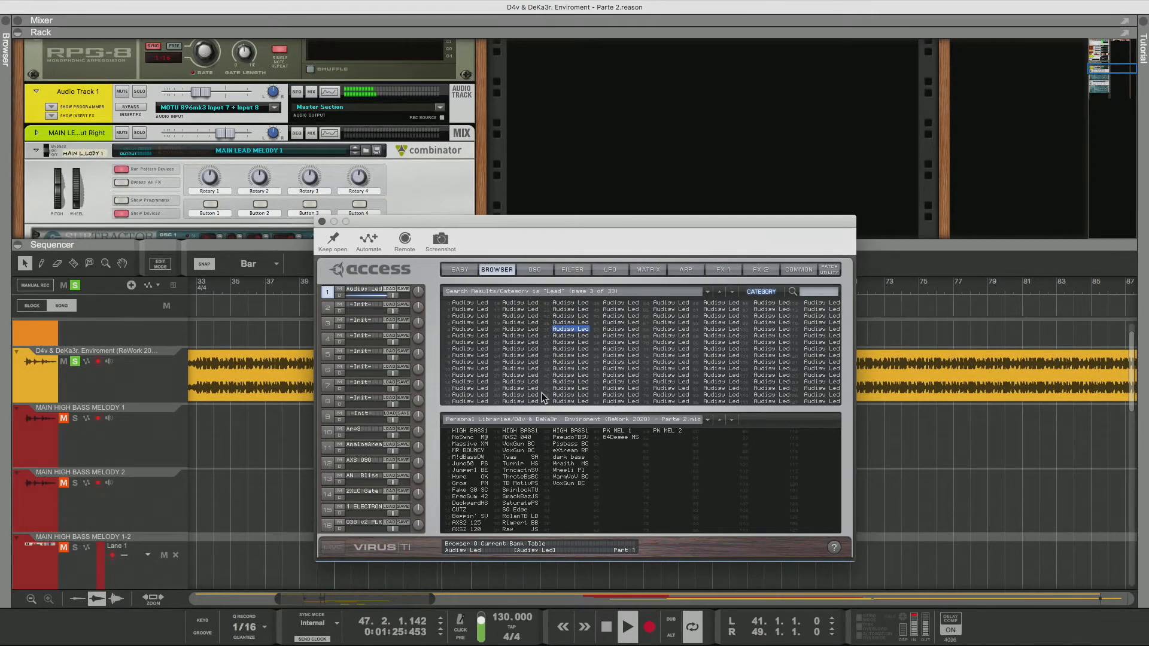
{"action": "key", "text": "Down"}
{"action": "key", "text": "Down"}
{"action": "key", "text": "Down"}
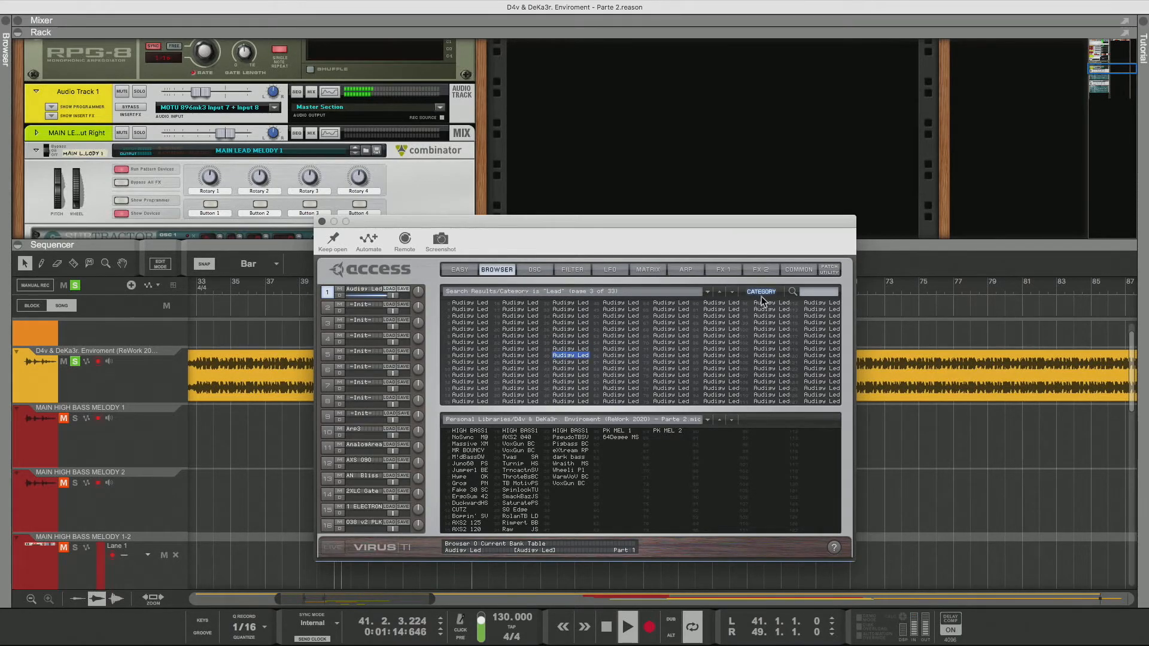
Open the next page of Lead search results and audition patches down its first column
{"action": "left_click", "coordinate": [731, 293]}
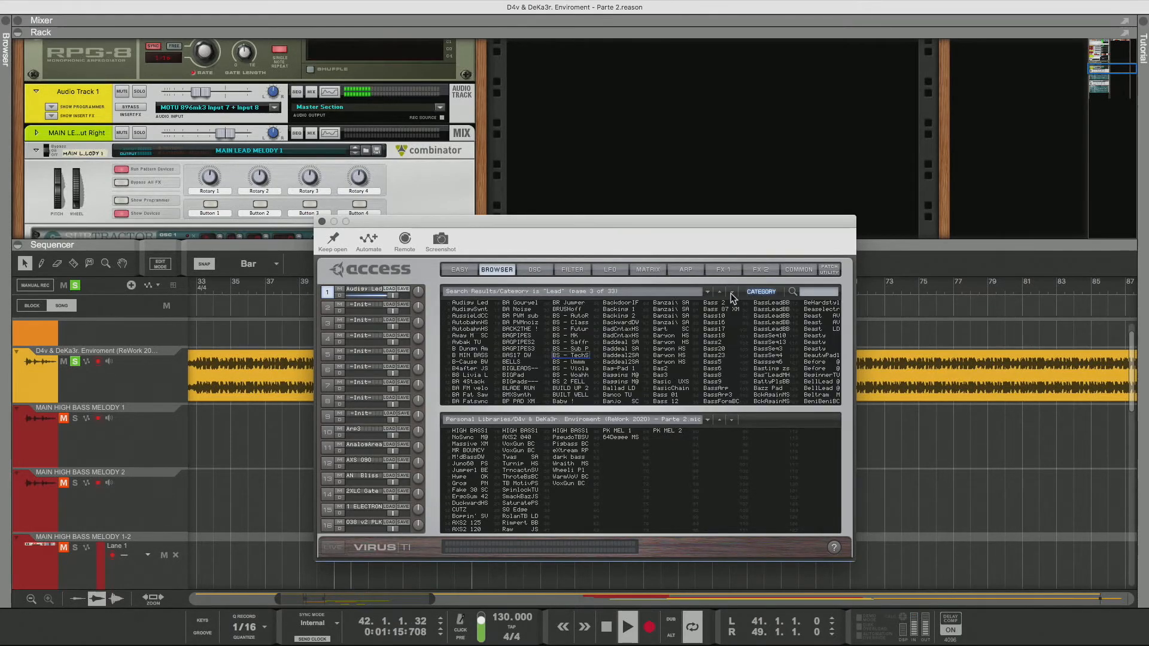
{"action": "left_click", "coordinate": [481, 309]}
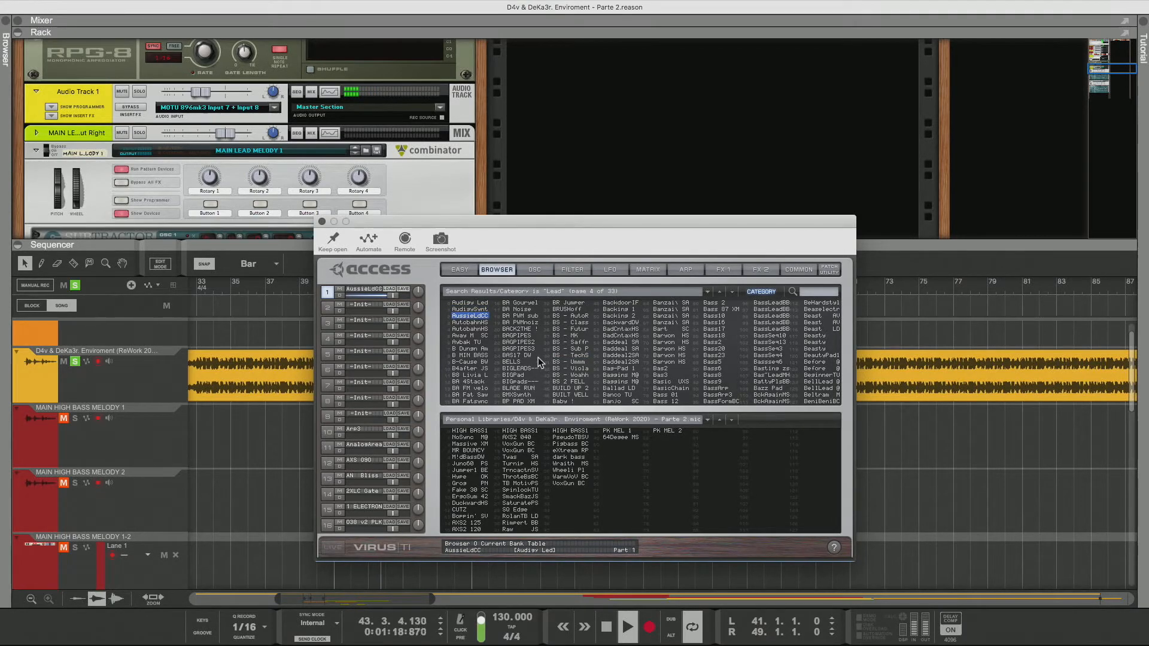
{"action": "key", "text": "Down"}
{"action": "key", "text": "Down"}
{"action": "key", "text": "Down"}
{"action": "key", "text": "Down"}
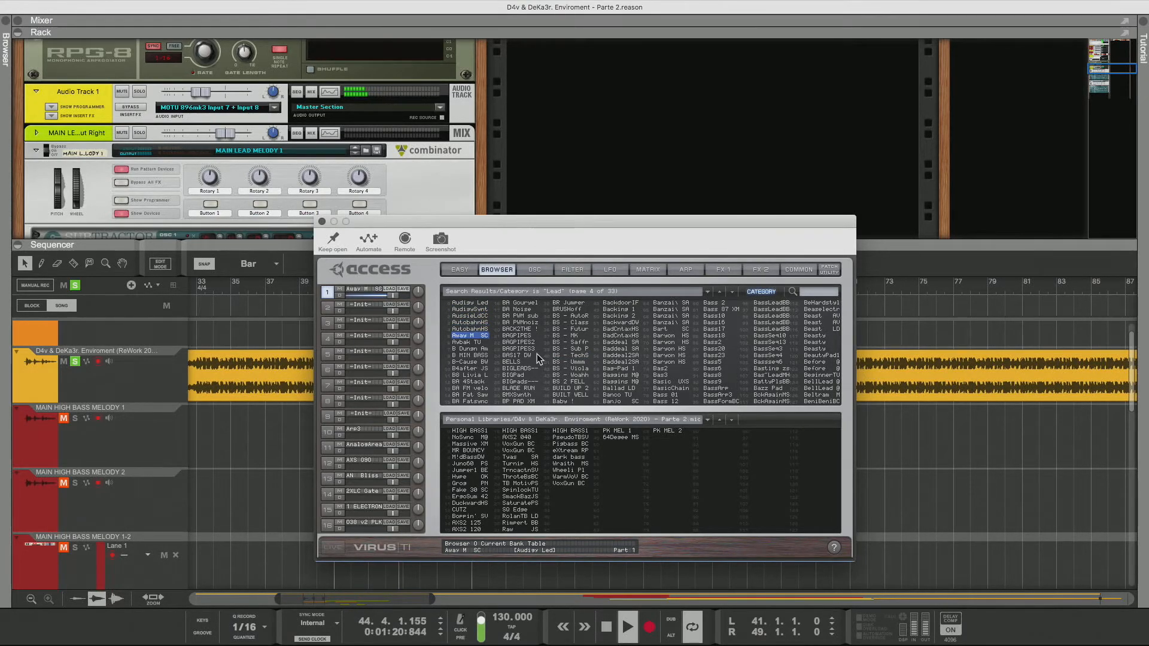
{"action": "key", "text": "Down"}
{"action": "key", "text": "Down"}
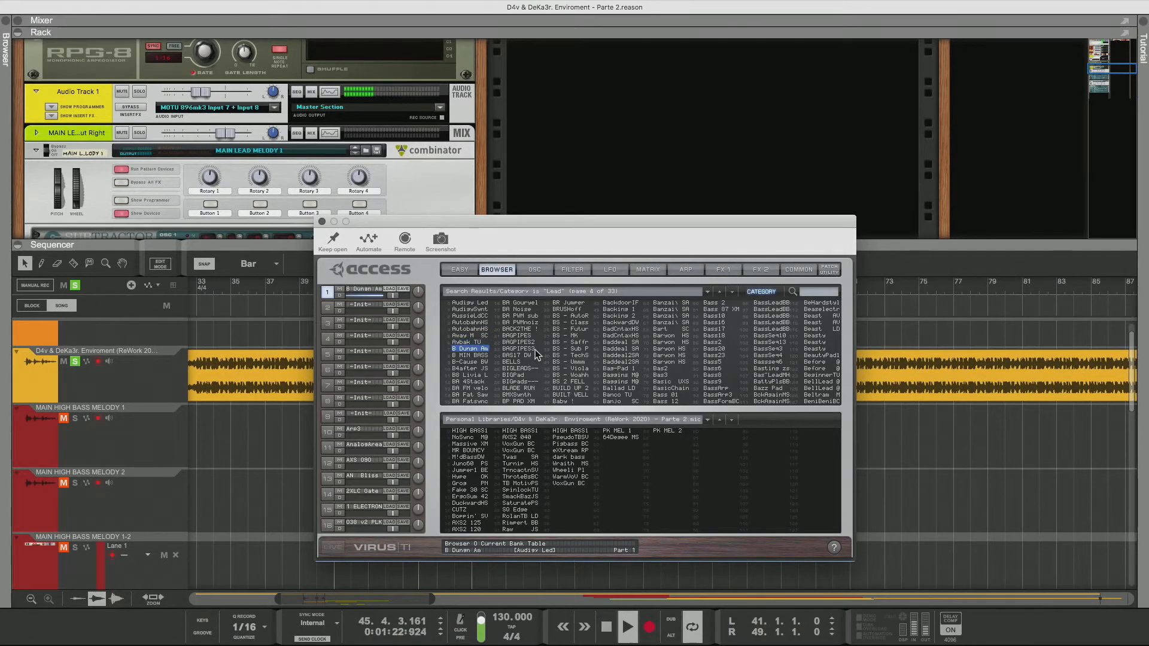
{"action": "key", "text": "Down"}
{"action": "key", "text": "Down"}
{"action": "key", "text": "Down"}
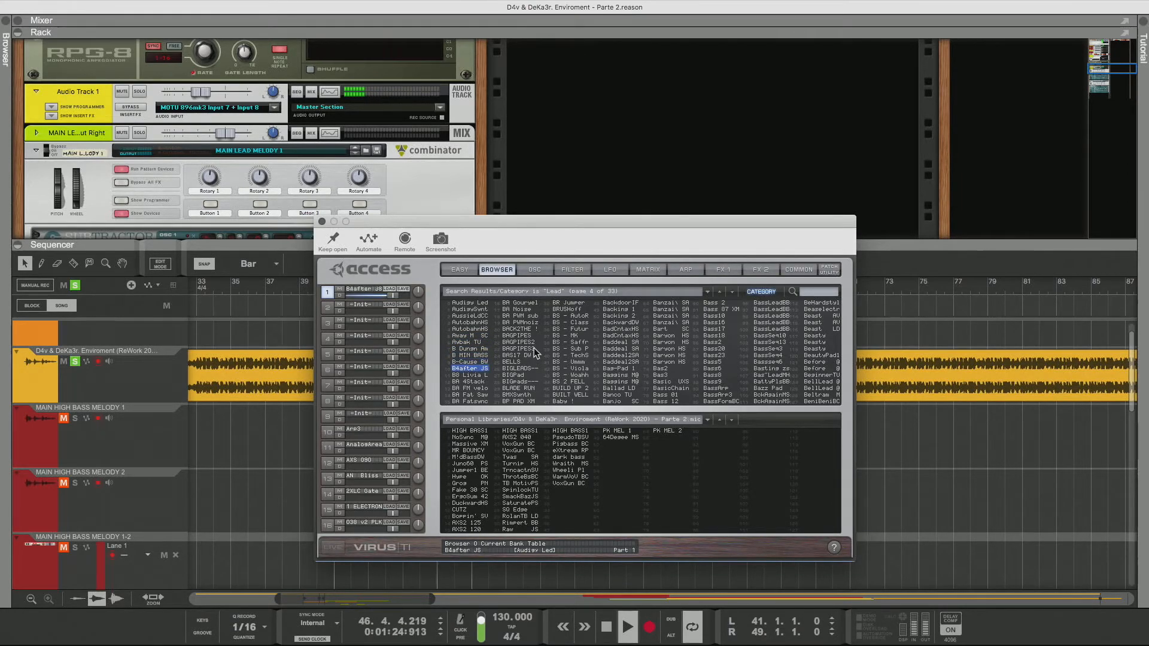
{"action": "key", "text": "Down"}
{"action": "key", "text": "Down"}
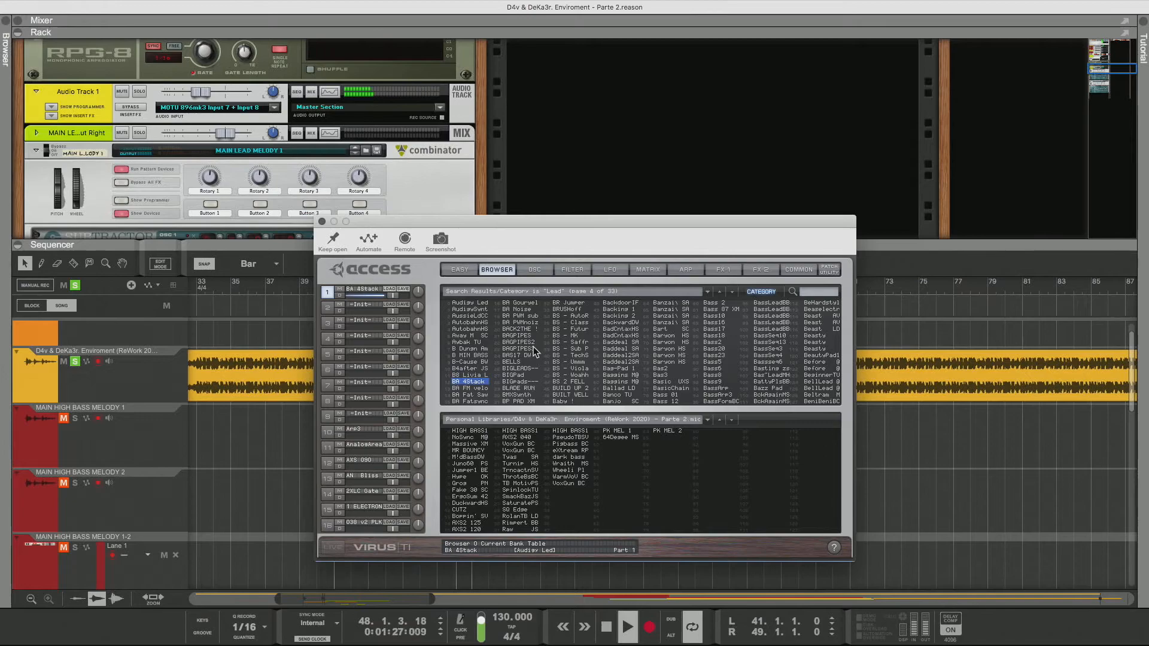
Audition patches down the second column of this results page, ending on BLADE RUN
{"action": "key", "text": "Down"}
{"action": "key", "text": "Down"}
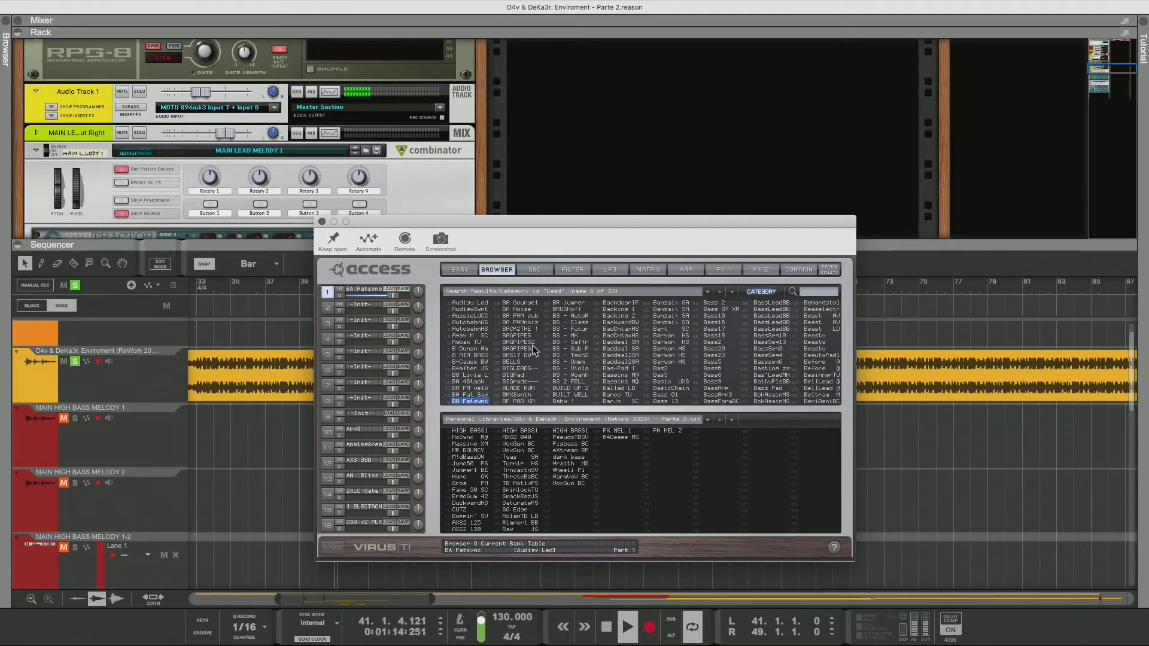
{"action": "key", "text": "Down"}
{"action": "key", "text": "Down"}
{"action": "key", "text": "Down"}
{"action": "key", "text": "Down"}
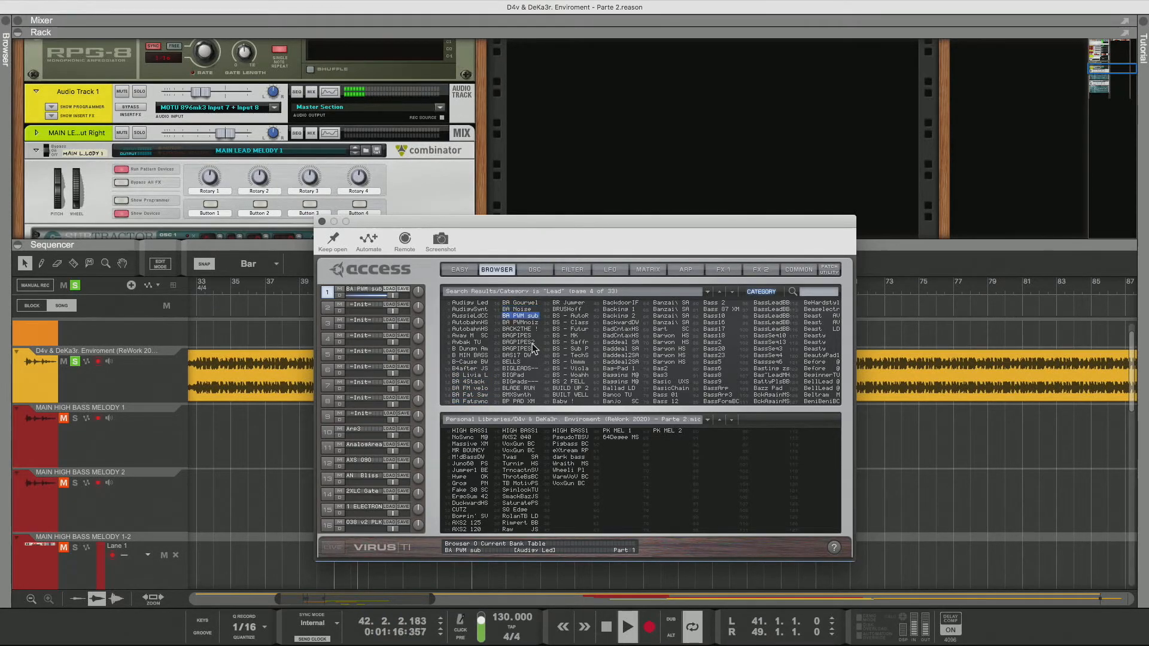
{"action": "key", "text": "Down"}
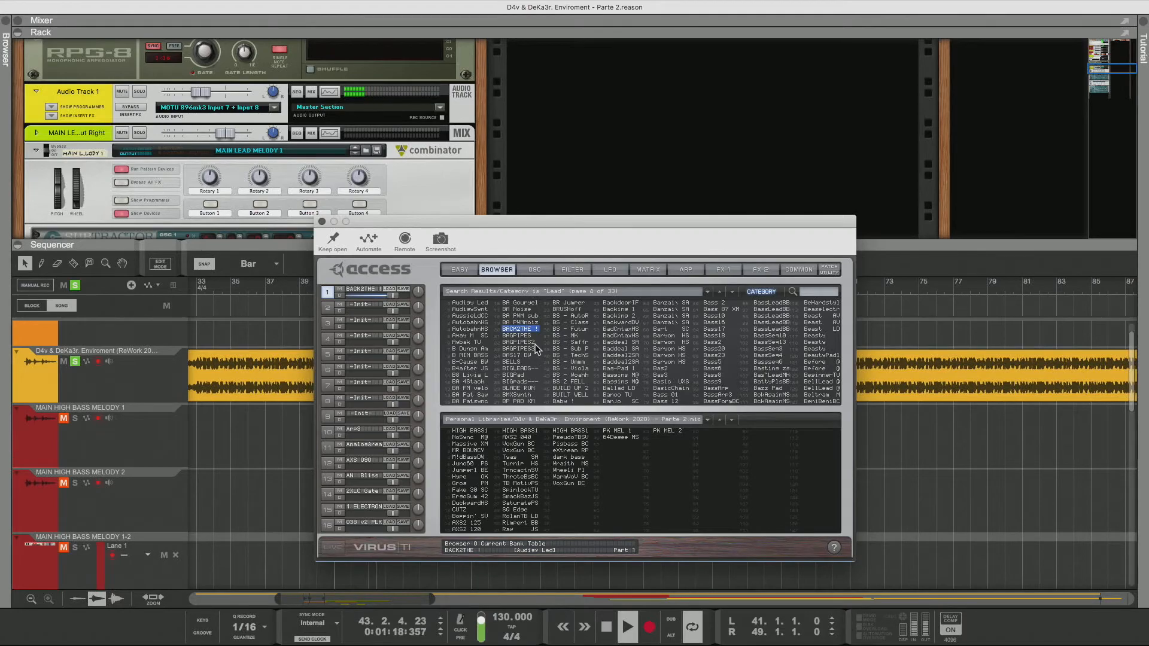
{"action": "key", "text": "Down"}
{"action": "key", "text": "Down"}
{"action": "key", "text": "Down"}
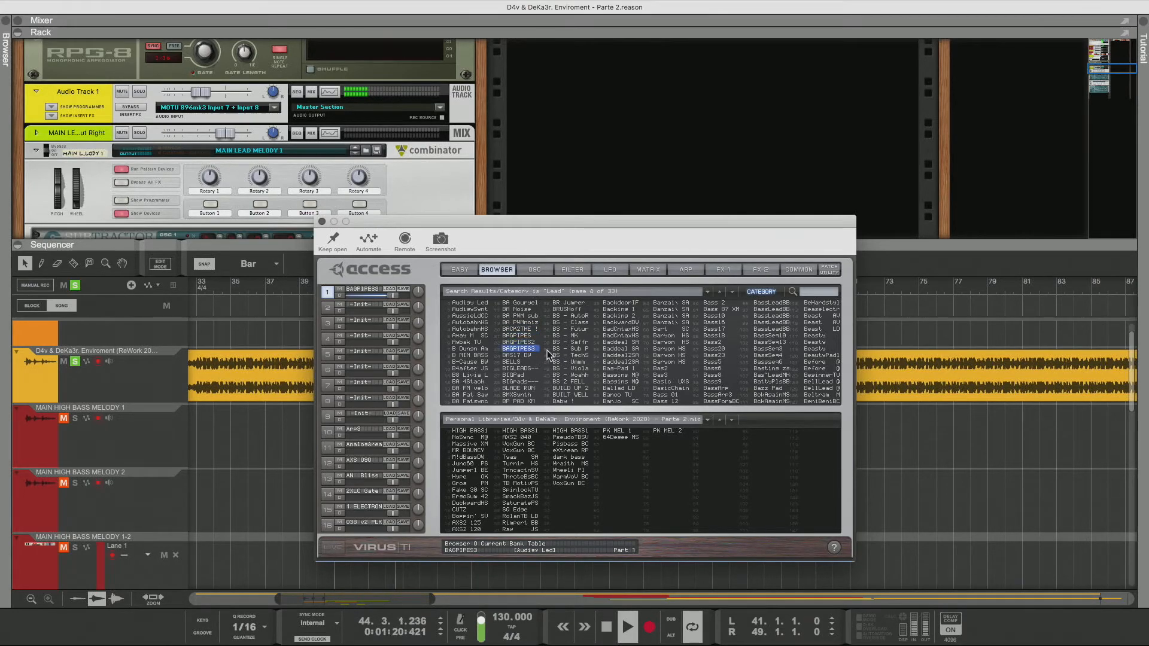
{"action": "key", "text": "Down"}
{"action": "key", "text": "Down"}
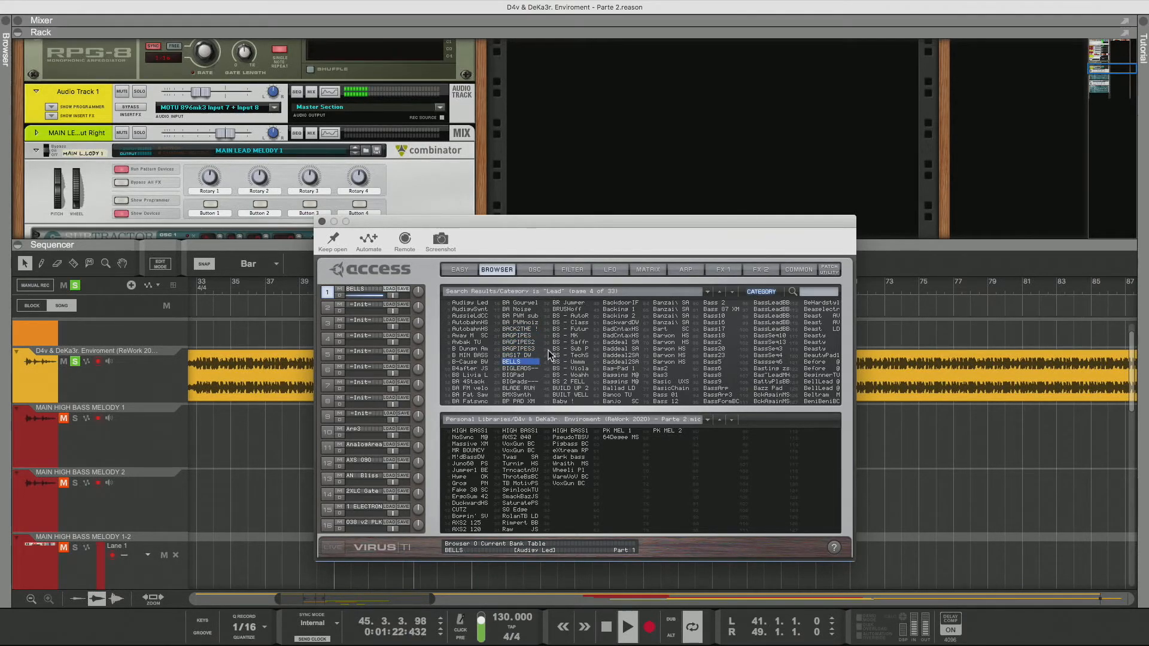
{"action": "key", "text": "Down"}
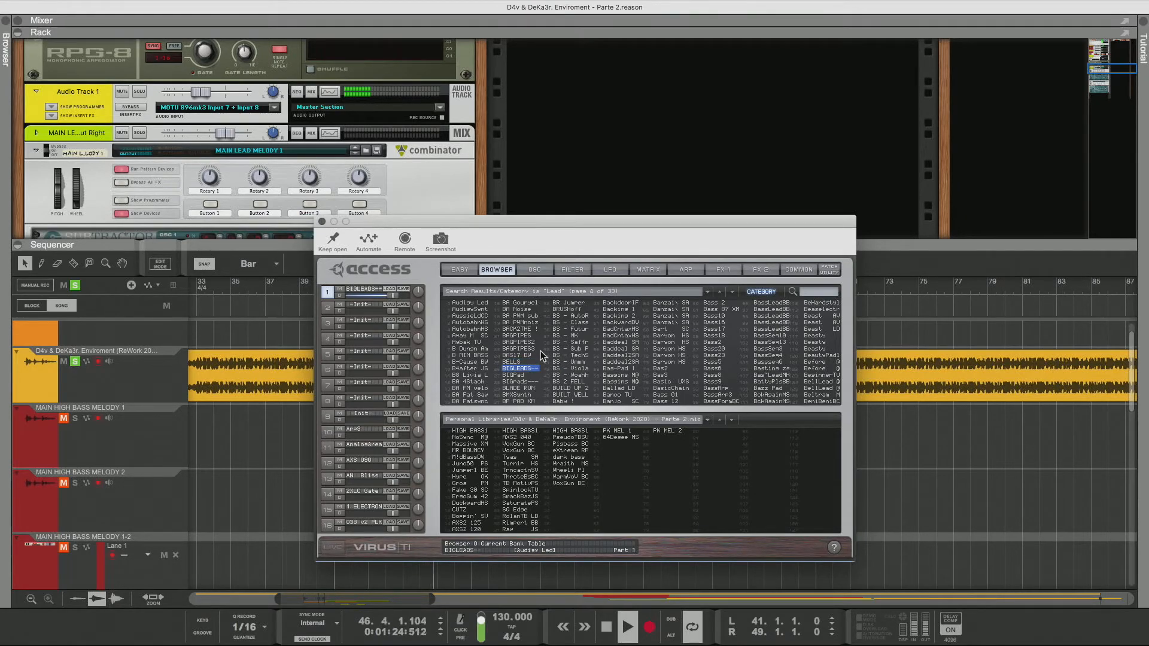
{"action": "key", "text": "Down"}
{"action": "key", "text": "Down"}
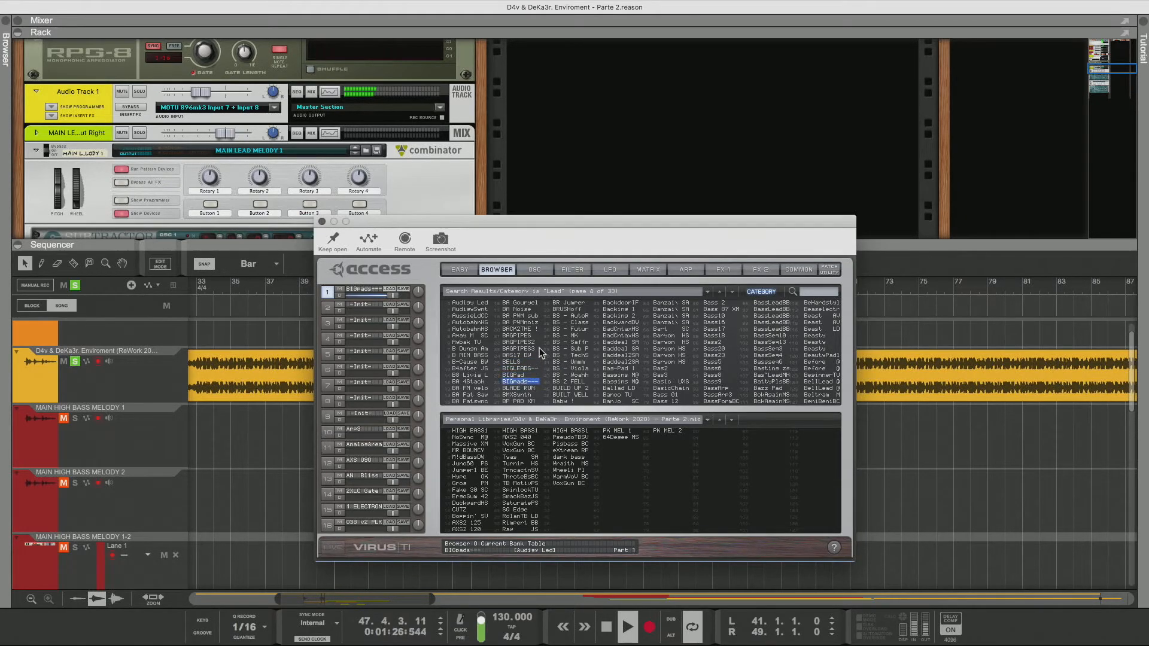
{"action": "key", "text": "Down"}
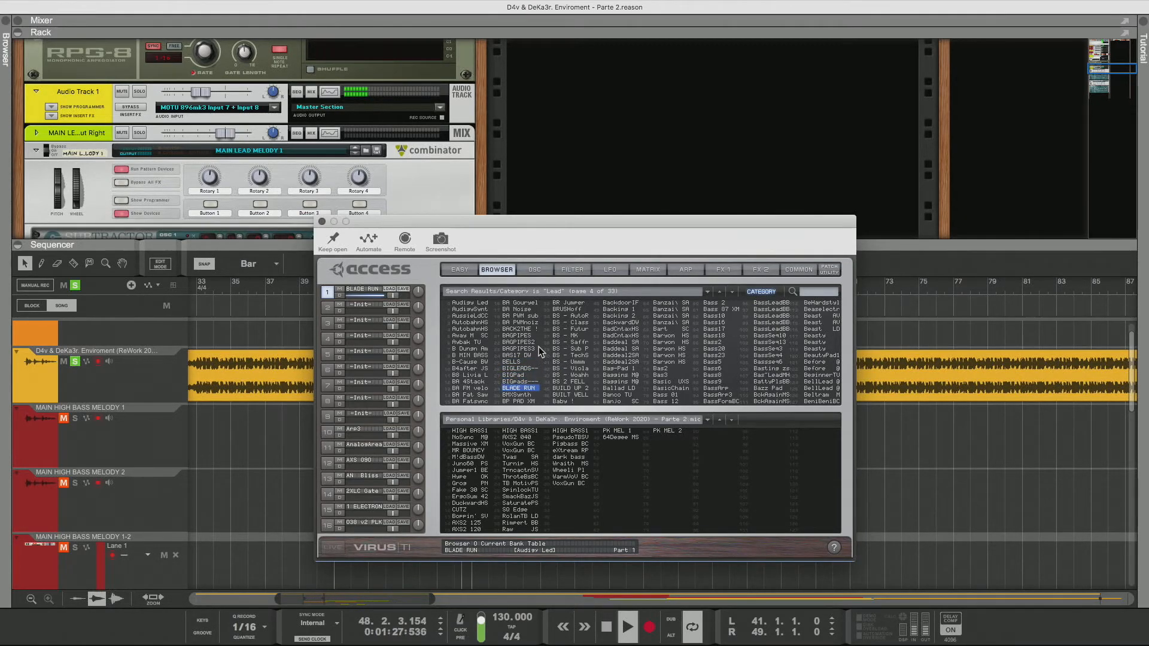
Inspect the BLADE RUN patch's common, FX 2 delay and oscillator settings
{"action": "left_click", "coordinate": [799, 269]}
{"action": "left_click_drag", "start_coordinate": [476, 316], "coordinate": [477, 308]}
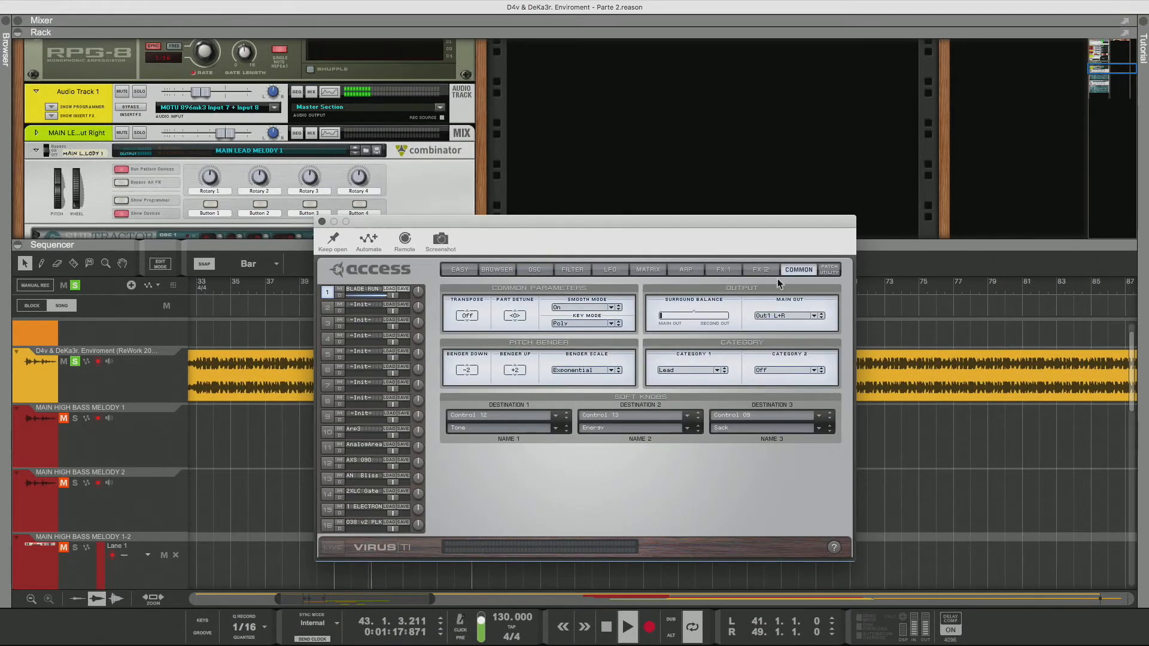
{"action": "left_click", "coordinate": [760, 269]}
{"action": "left_click", "coordinate": [449, 355]}
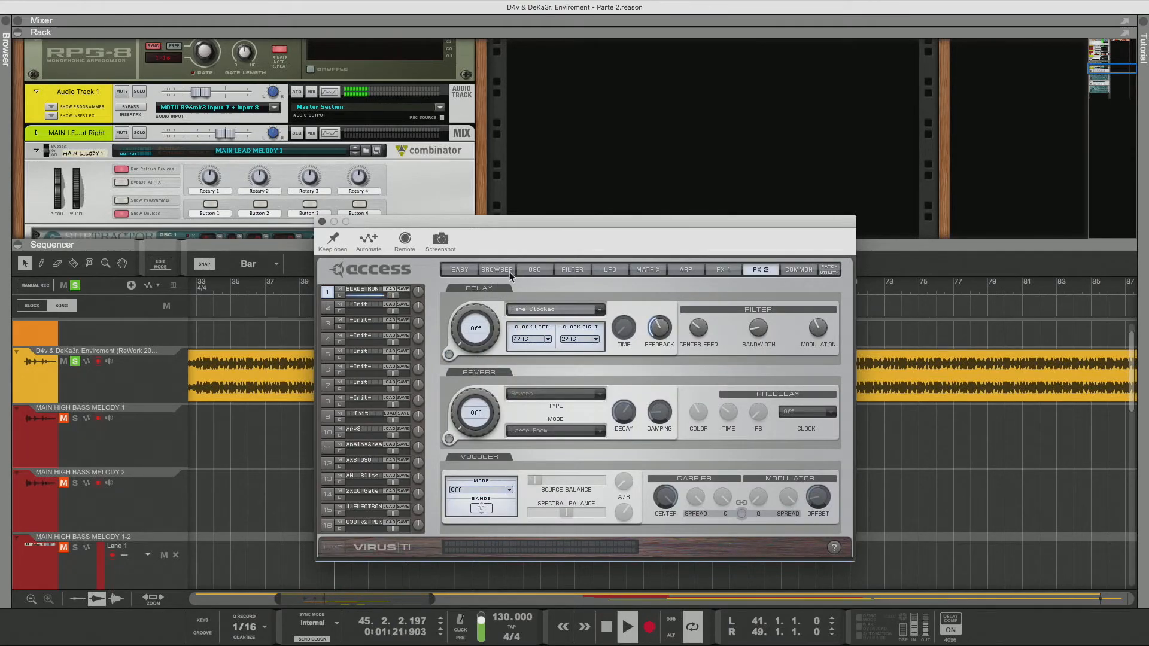
{"action": "left_click", "coordinate": [545, 270]}
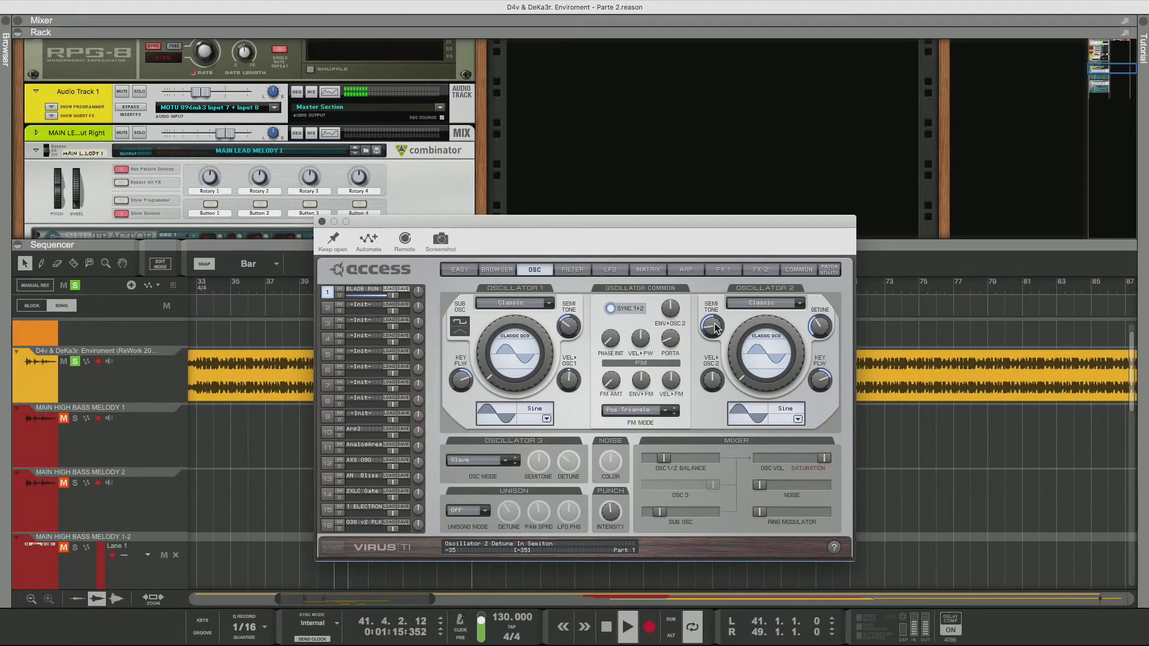
Open the common settings and raise the BLADE RUN patch's transpose upward from +1
{"action": "left_click", "coordinate": [799, 269]}
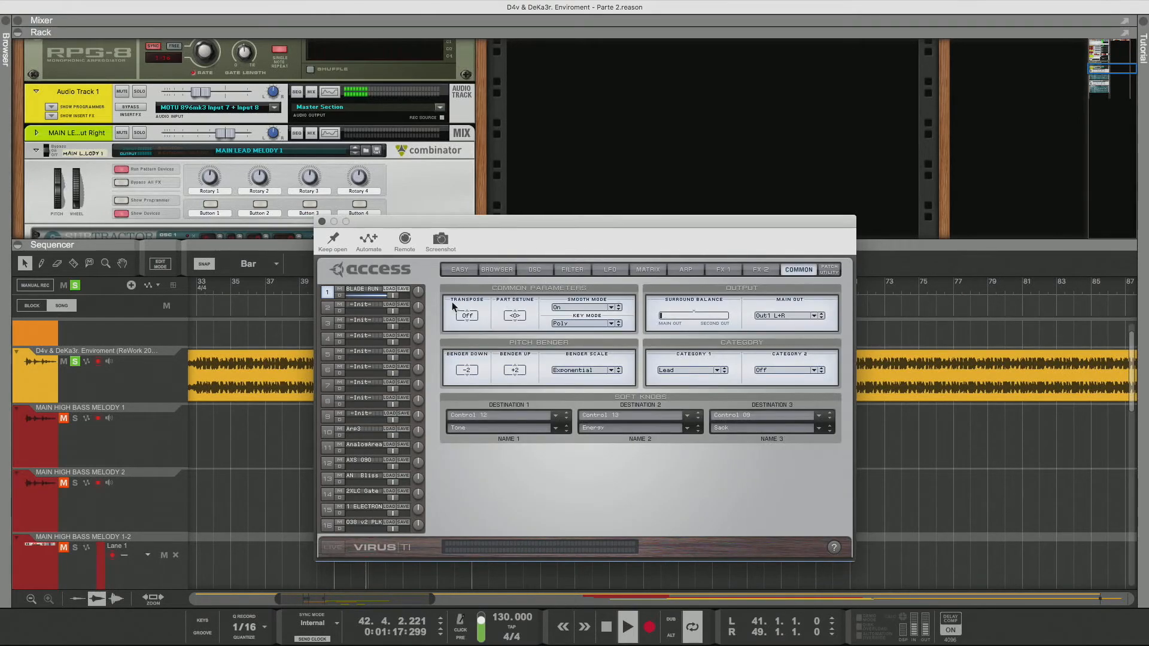
{"action": "scroll", "coordinate": [477, 311], "scroll_direction": "down", "scroll_amount": 3}
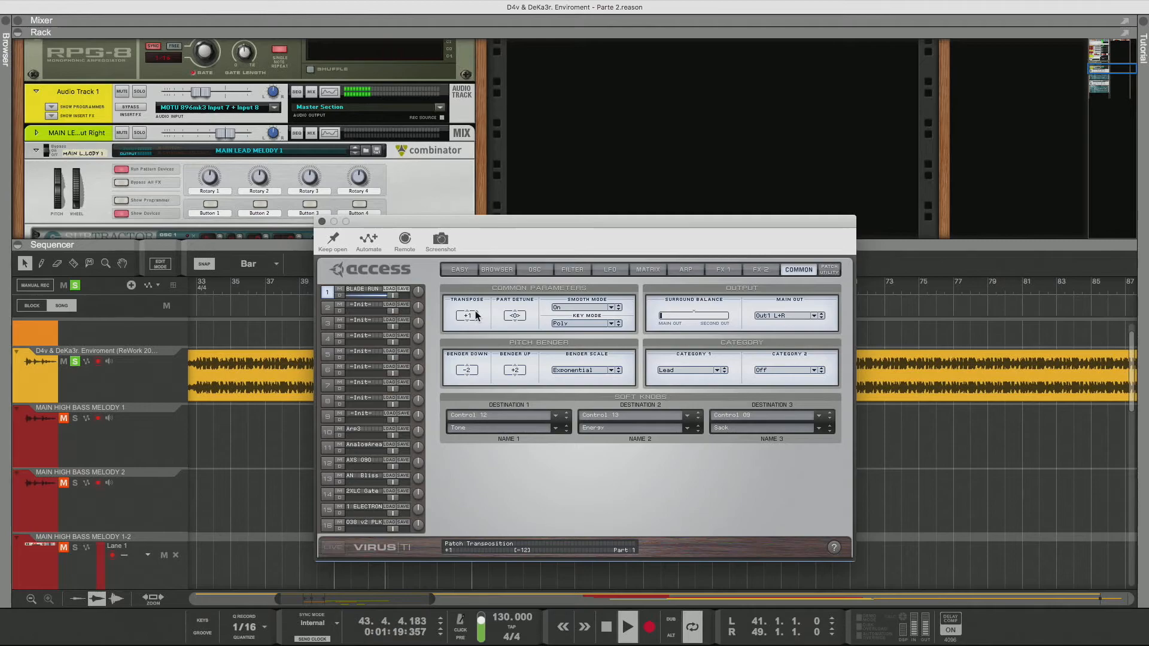
{"action": "scroll", "coordinate": [477, 314], "scroll_direction": "down", "scroll_amount": 2}
{"action": "scroll", "coordinate": [476, 322], "scroll_direction": "down", "scroll_amount": 1}
{"action": "scroll", "coordinate": [475, 321], "scroll_direction": "down", "scroll_amount": 1}
Return to the Lead results and audition patches from BBSynth down through the third column into the fourth, ending on BackwardDW
{"action": "left_click", "coordinate": [503, 270]}
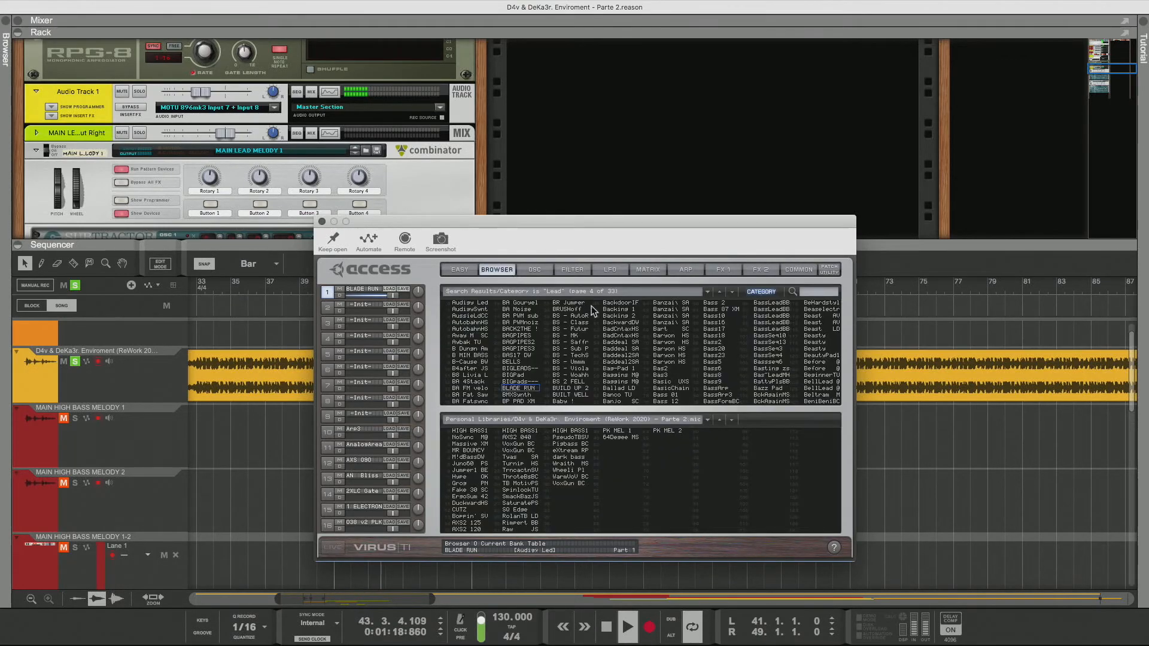
{"action": "left_click", "coordinate": [521, 396]}
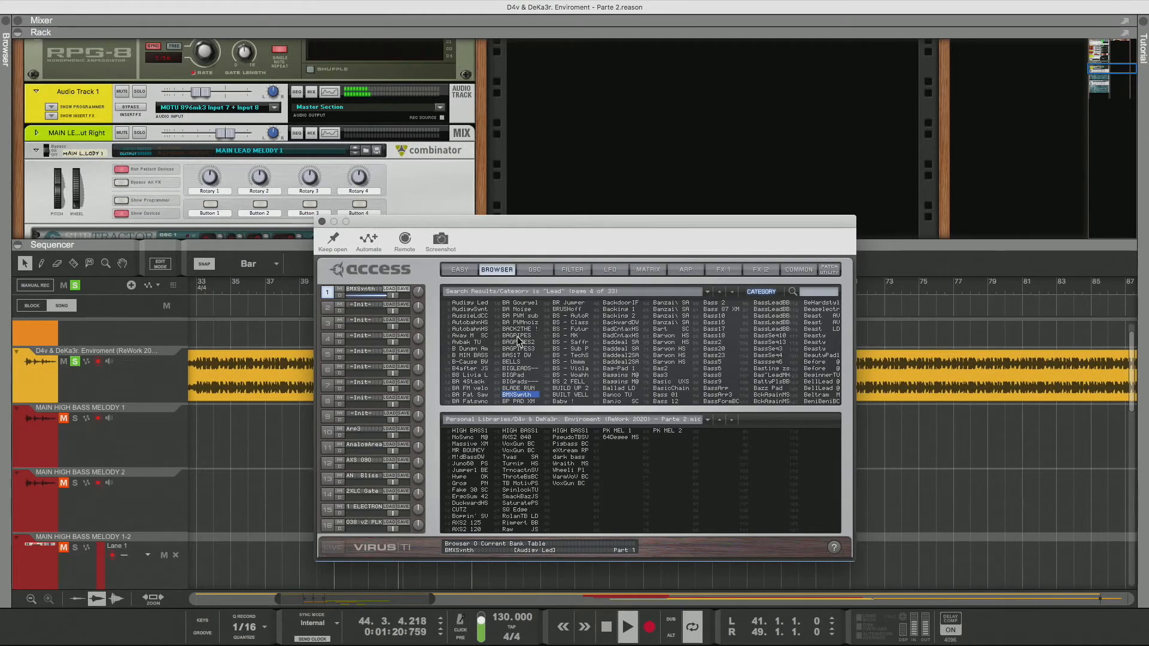
{"action": "key", "text": "Down"}
{"action": "key", "text": "Down"}
{"action": "key", "text": "Down"}
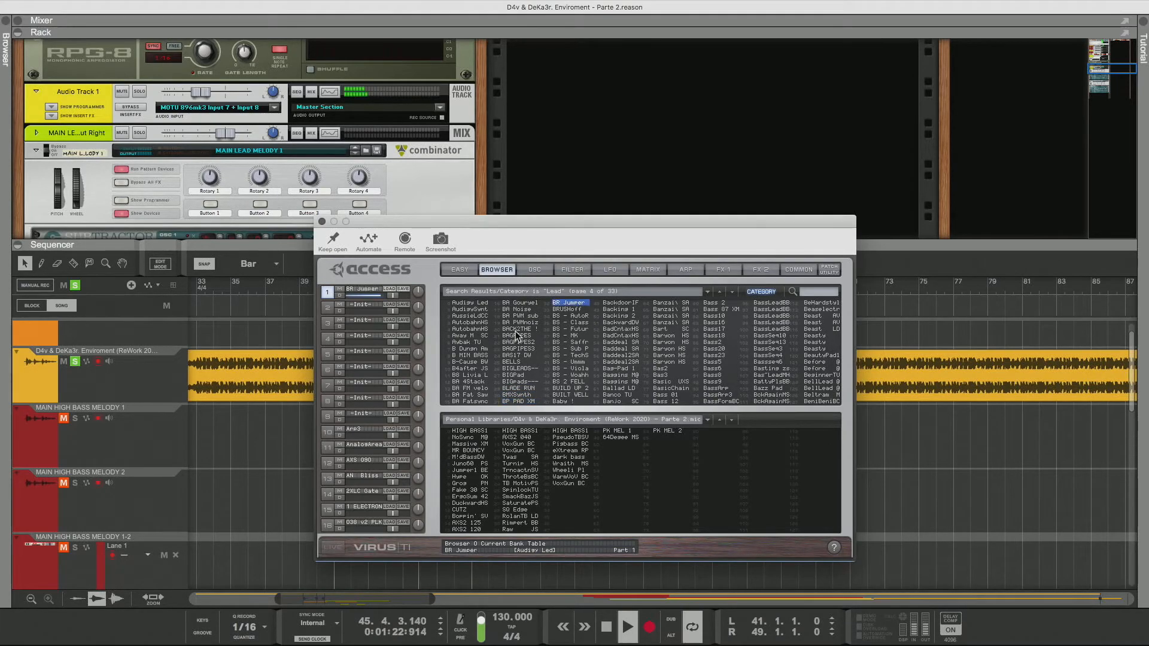
{"action": "key", "text": "Down"}
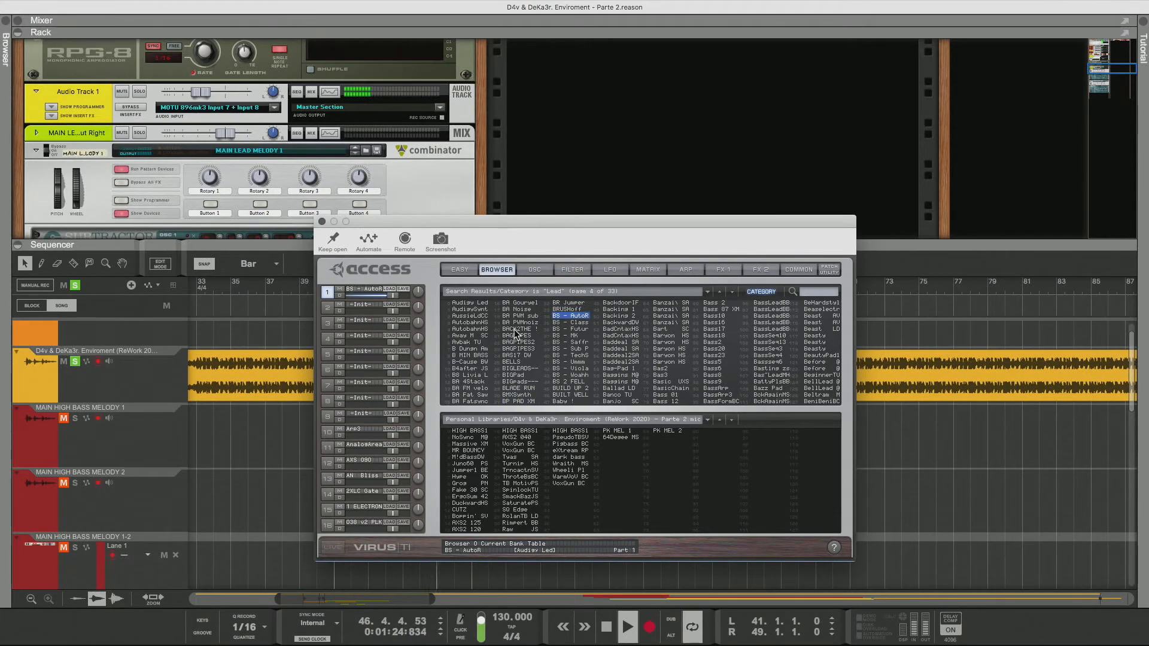
{"action": "key", "text": "Down"}
{"action": "key", "text": "Down"}
{"action": "key", "text": "Down"}
{"action": "key", "text": "Down"}
{"action": "key", "text": "Down"}
{"action": "key", "text": "Down"}
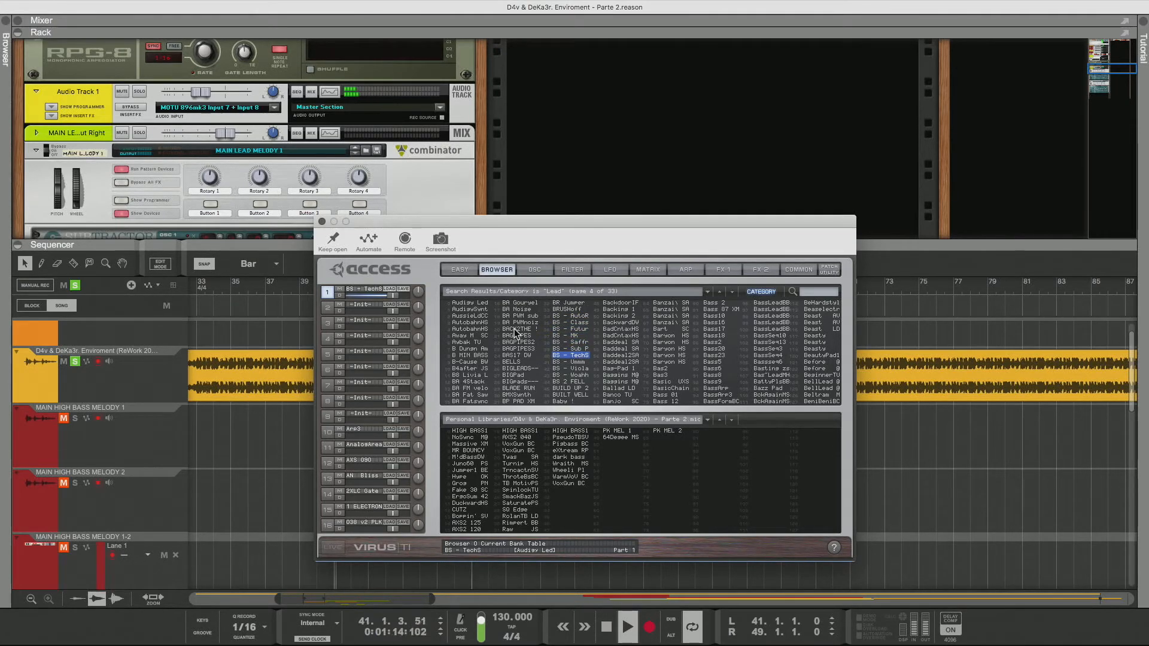
{"action": "key", "text": "Down"}
{"action": "key", "text": "Down"}
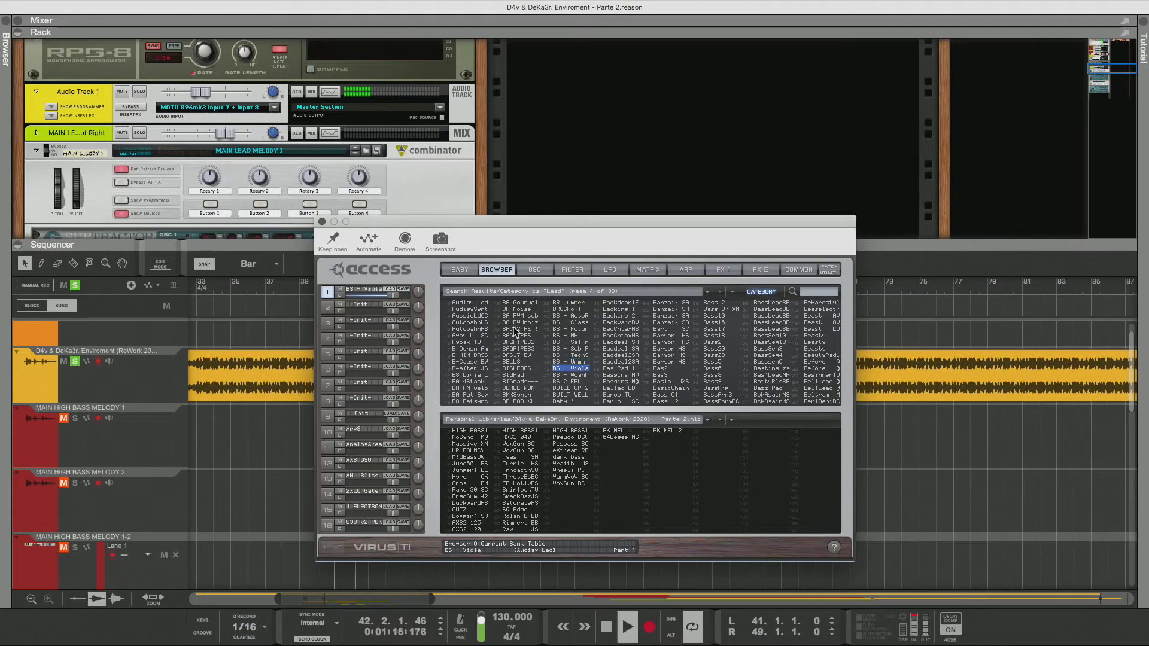
{"action": "key", "text": "Down"}
{"action": "key", "text": "Down"}
{"action": "key", "text": "Down"}
{"action": "key", "text": "Down"}
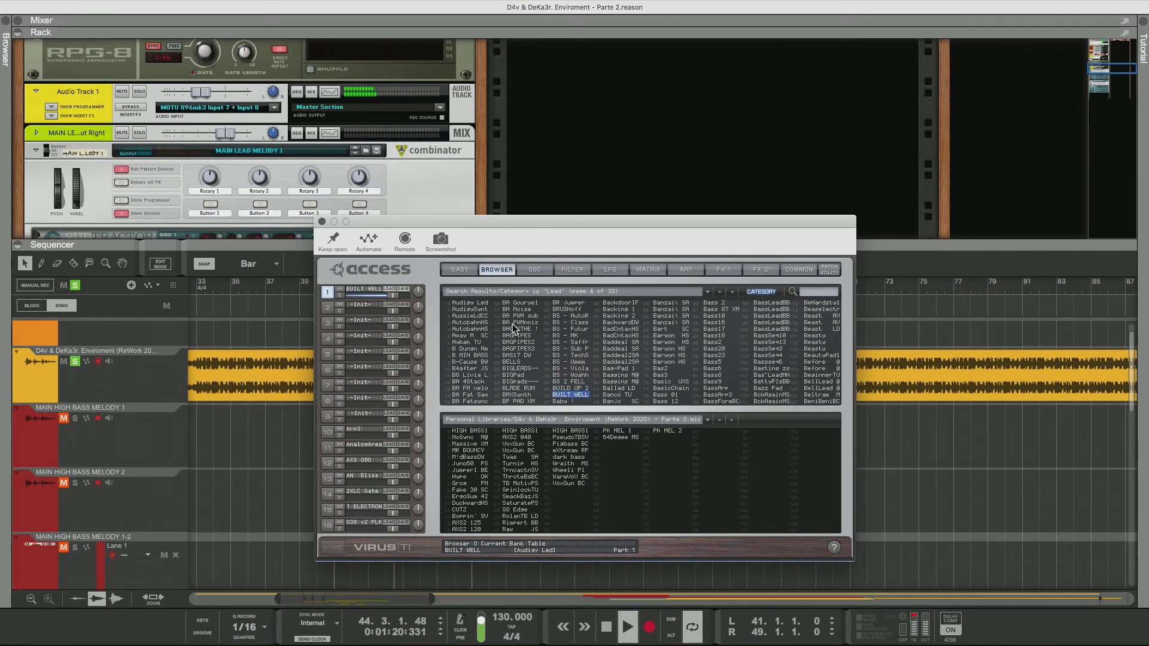
{"action": "key", "text": "Down"}
{"action": "key", "text": "Down"}
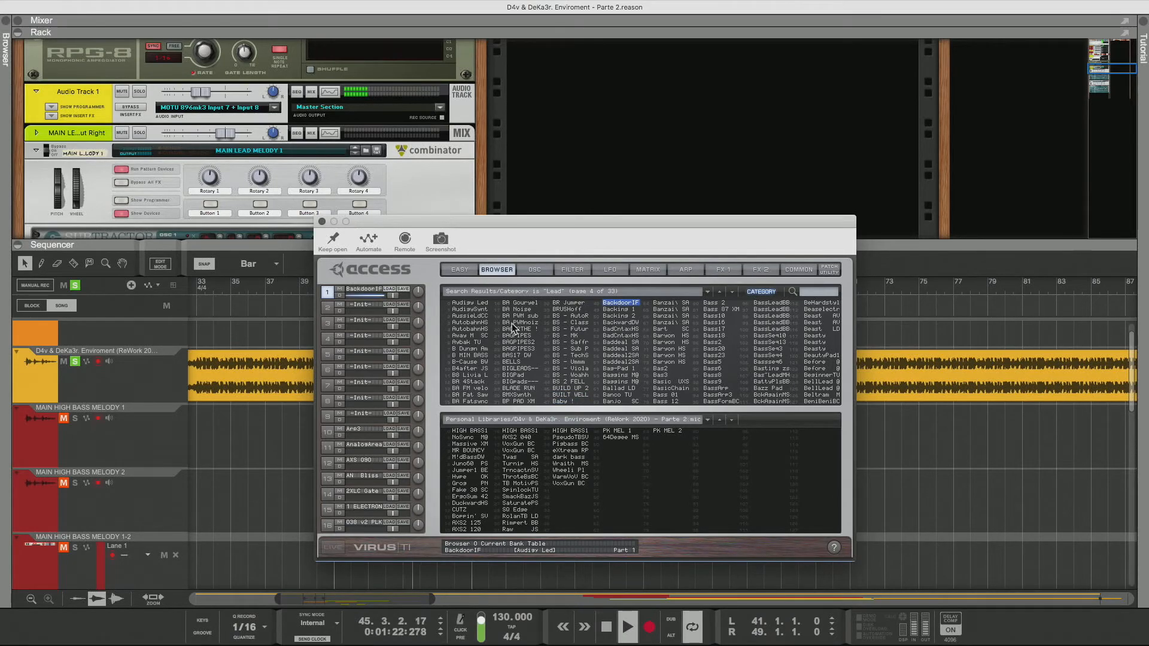
{"action": "key", "text": "Down"}
{"action": "key", "text": "Down"}
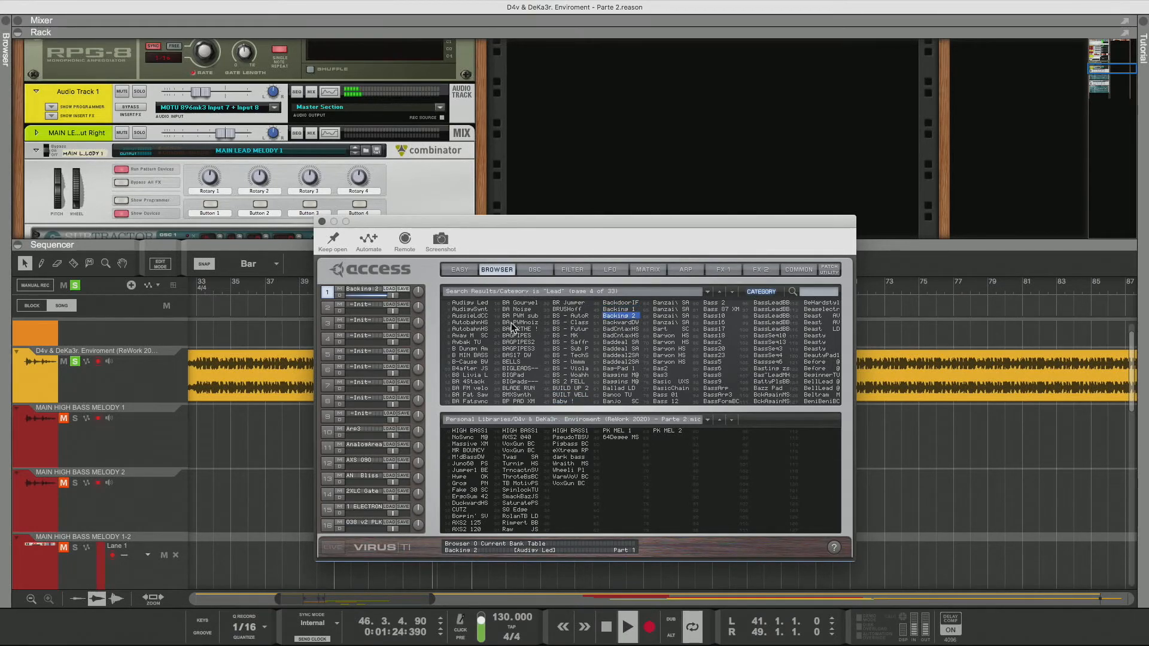
{"action": "key", "text": "Down"}
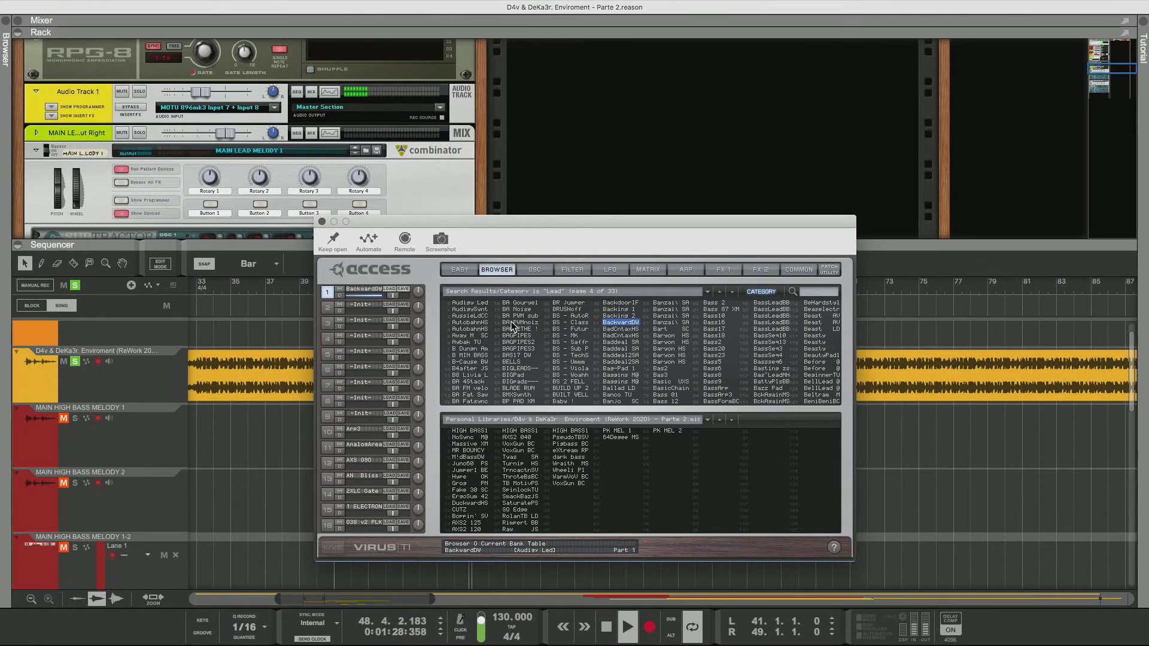
Open the common settings and set the BackwardDW patch's transpose to -23
{"action": "left_click", "coordinate": [799, 269]}
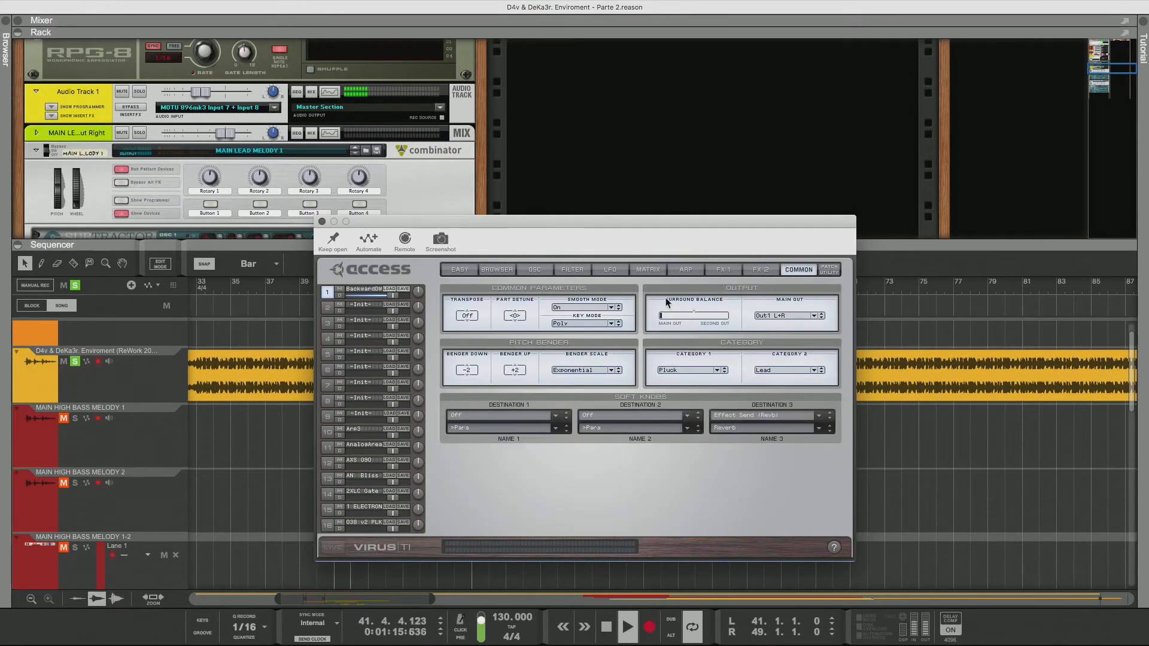
{"action": "left_click_drag", "start_coordinate": [468, 320], "coordinate": [474, 356]}
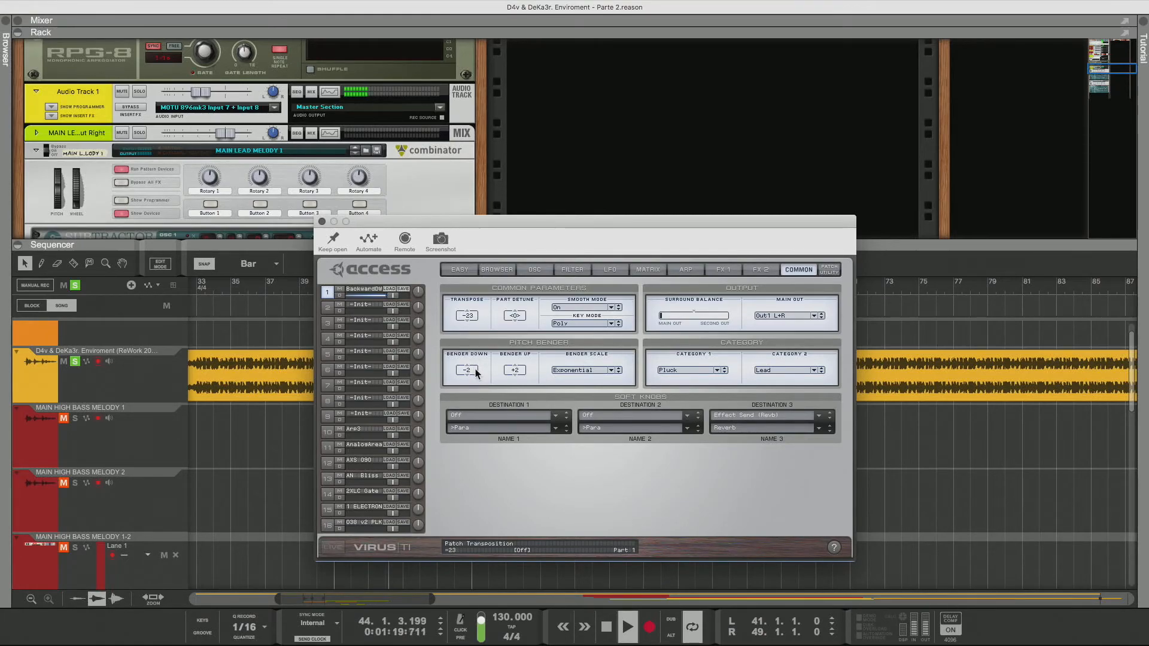
Inspect the BackwardDW patch's filter and amplifier settings, then go back to the patch browser
{"action": "left_click", "coordinate": [498, 270]}
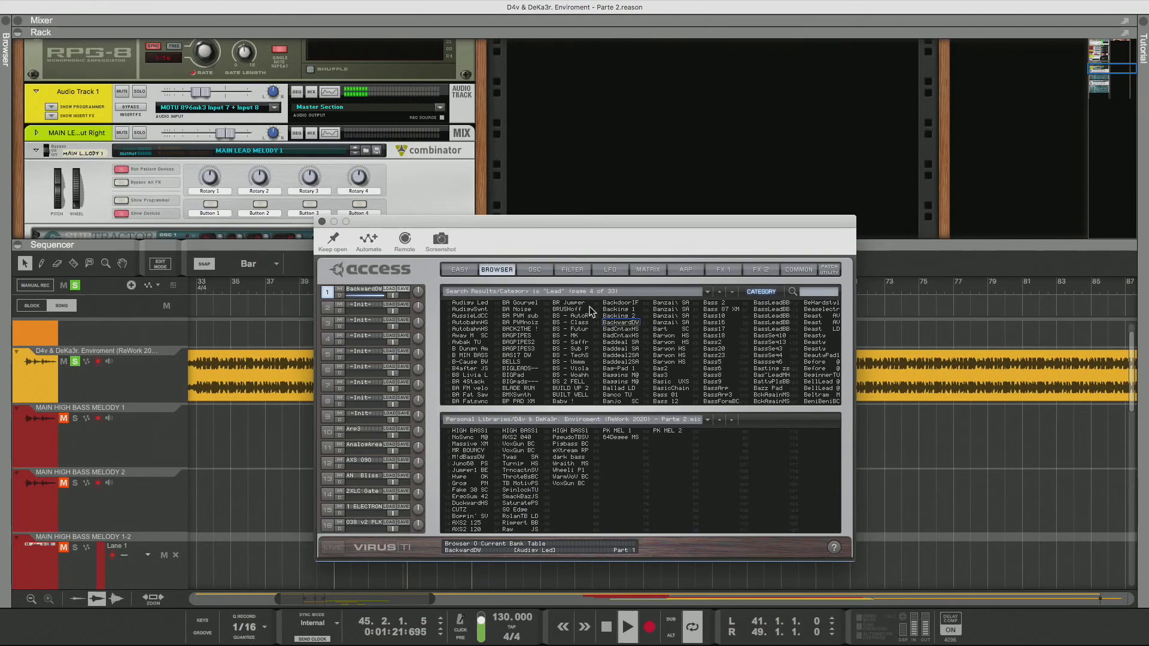
{"action": "left_click", "coordinate": [557, 269]}
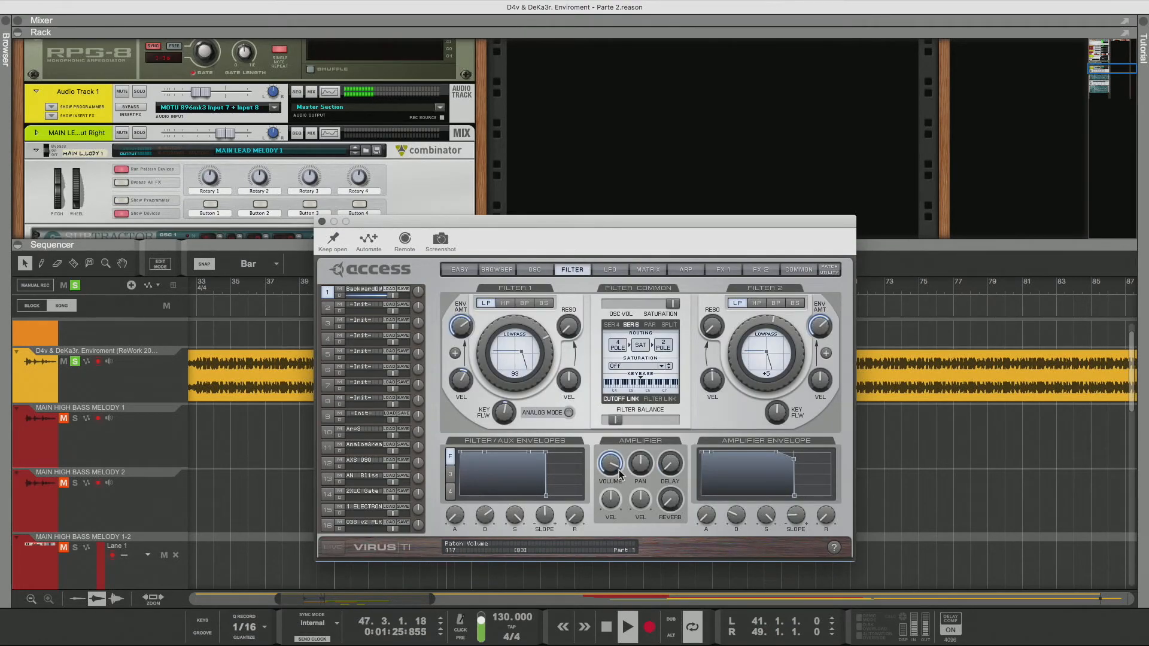
{"action": "left_click", "coordinate": [496, 270]}
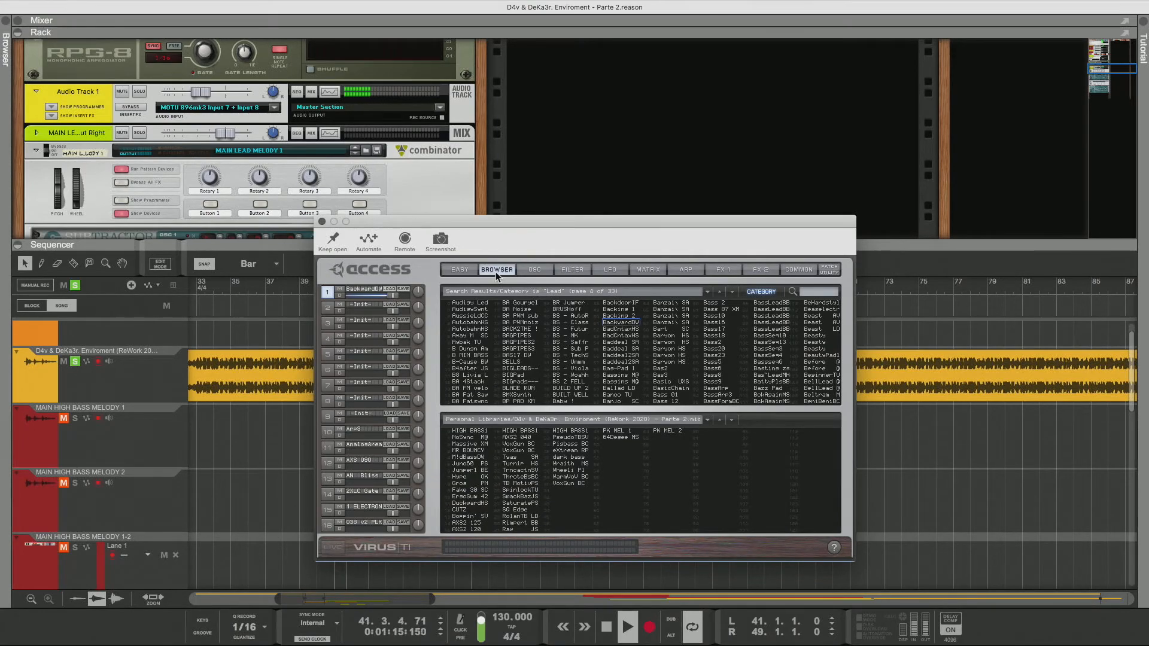
Audition patches down the fourth column of the Lead results, from BadCntaxMS to Banco TU
{"action": "left_click", "coordinate": [612, 330]}
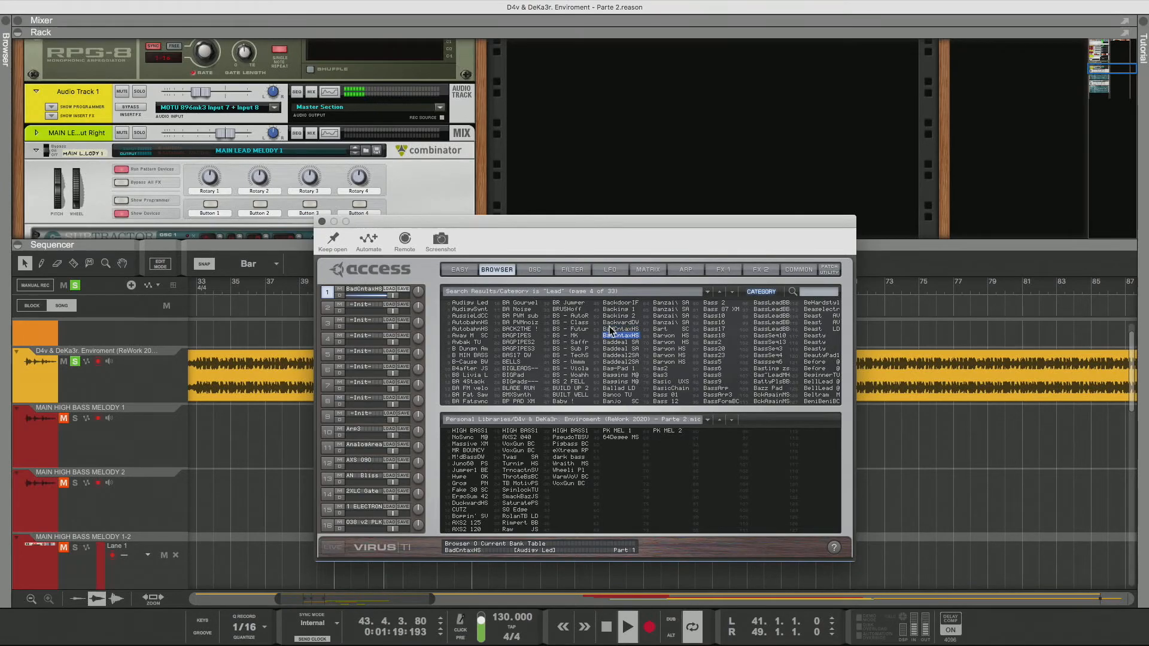
{"action": "left_click", "coordinate": [634, 342]}
{"action": "key", "text": "Down"}
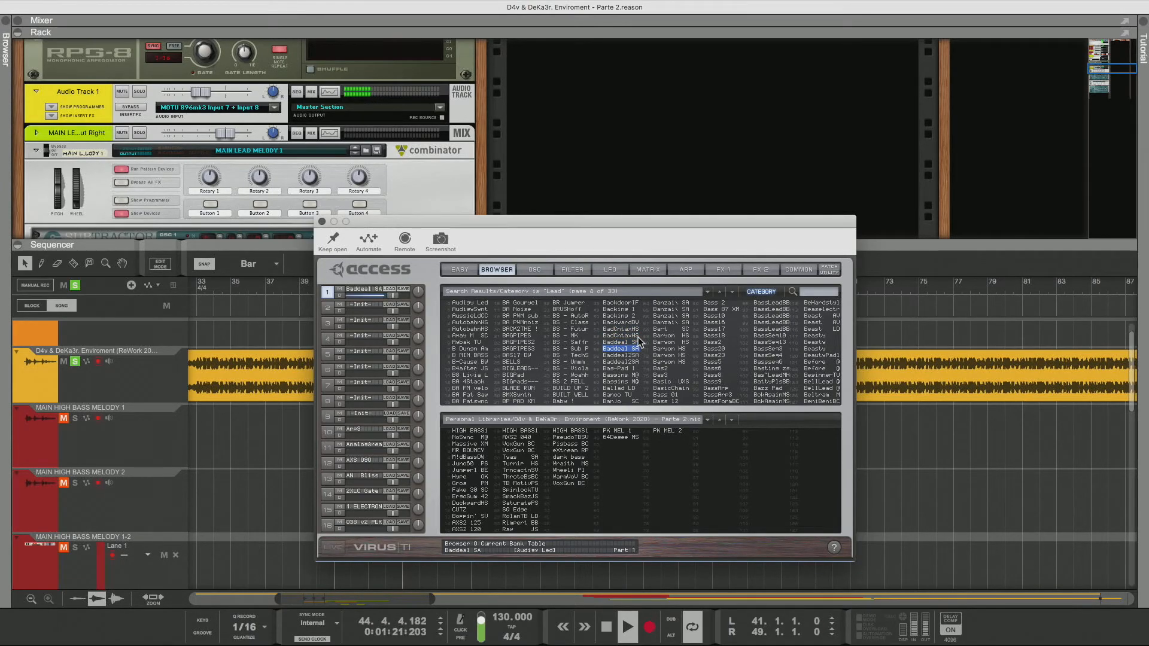
{"action": "key", "text": "Down"}
{"action": "key", "text": "Down"}
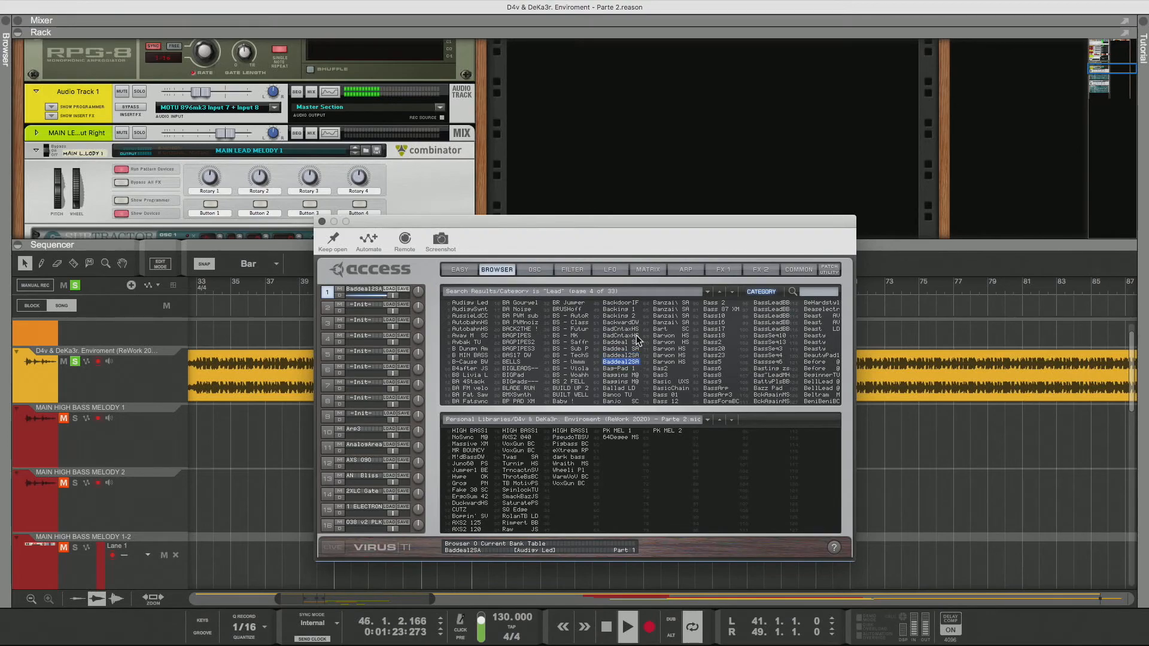
{"action": "key", "text": "Down"}
{"action": "key", "text": "Down"}
{"action": "key", "text": "Down"}
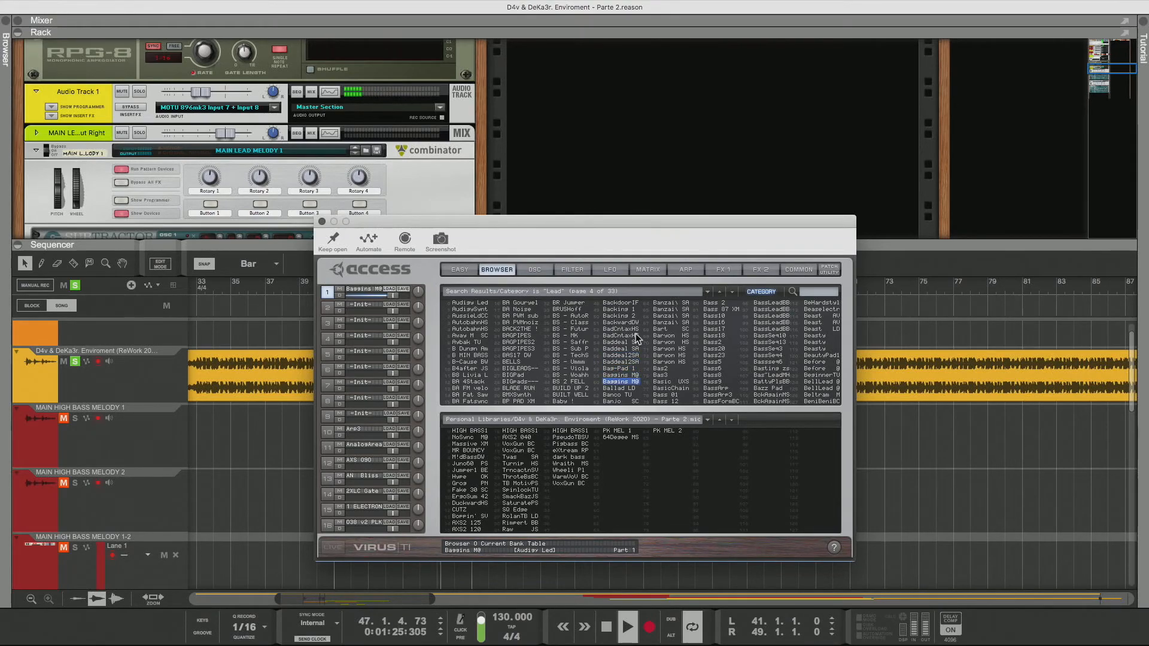
{"action": "key", "text": "Down"}
{"action": "key", "text": "Down"}
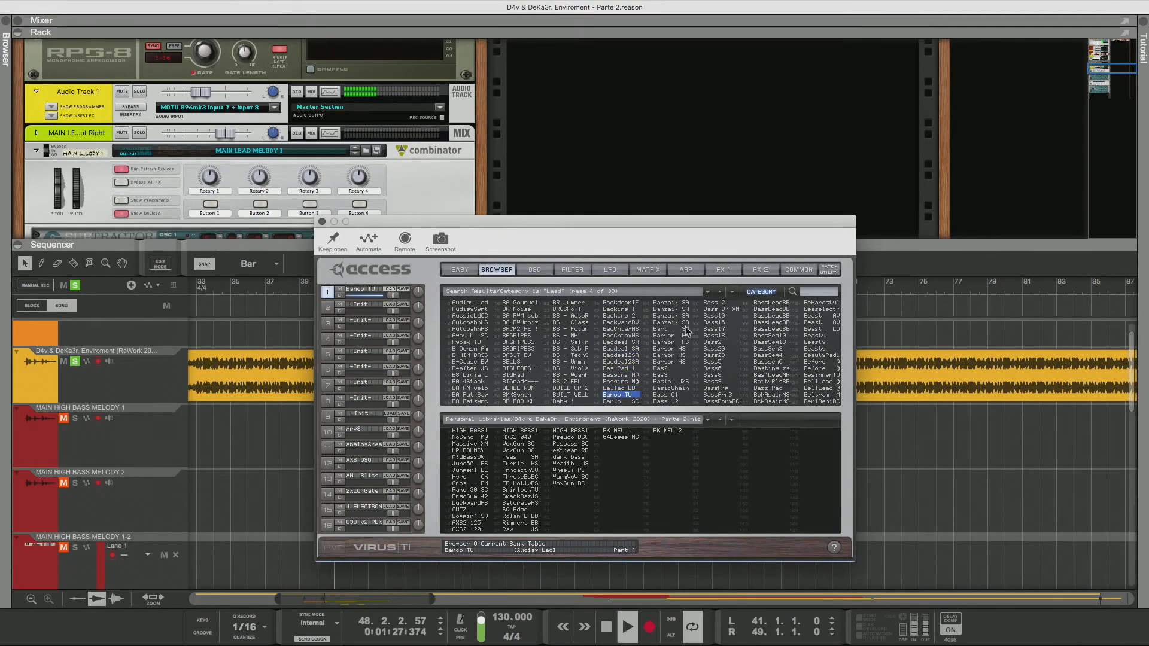
Audition patches down the fifth column of the Lead results, from Banzai SA to Bass 01
{"action": "key", "text": "Down"}
{"action": "key", "text": "Down"}
{"action": "key", "text": "Down"}
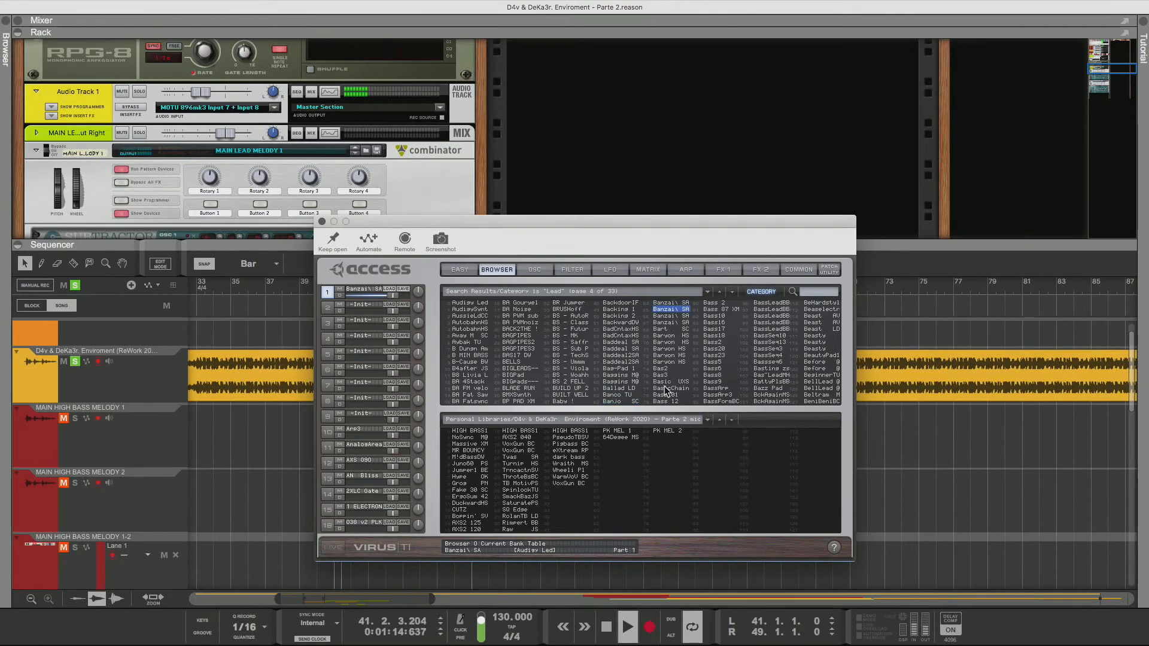
{"action": "key", "text": "Down"}
{"action": "key", "text": "Down"}
{"action": "key", "text": "Down"}
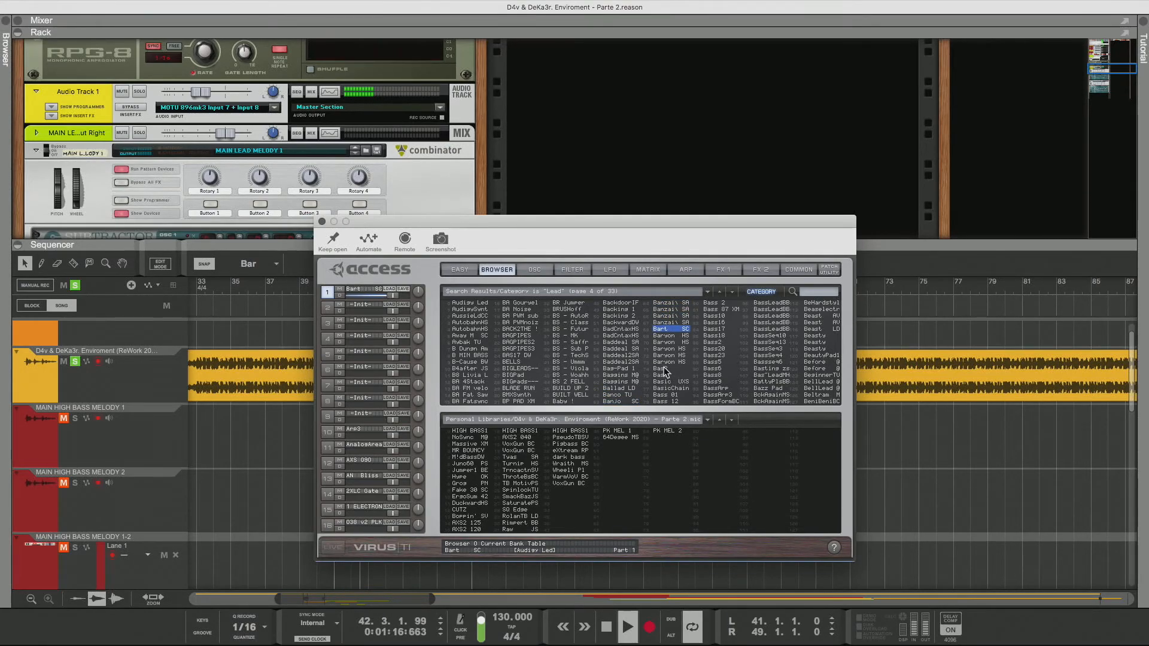
{"action": "key", "text": "Down"}
{"action": "key", "text": "Down"}
{"action": "key", "text": "Down"}
{"action": "key", "text": "Down"}
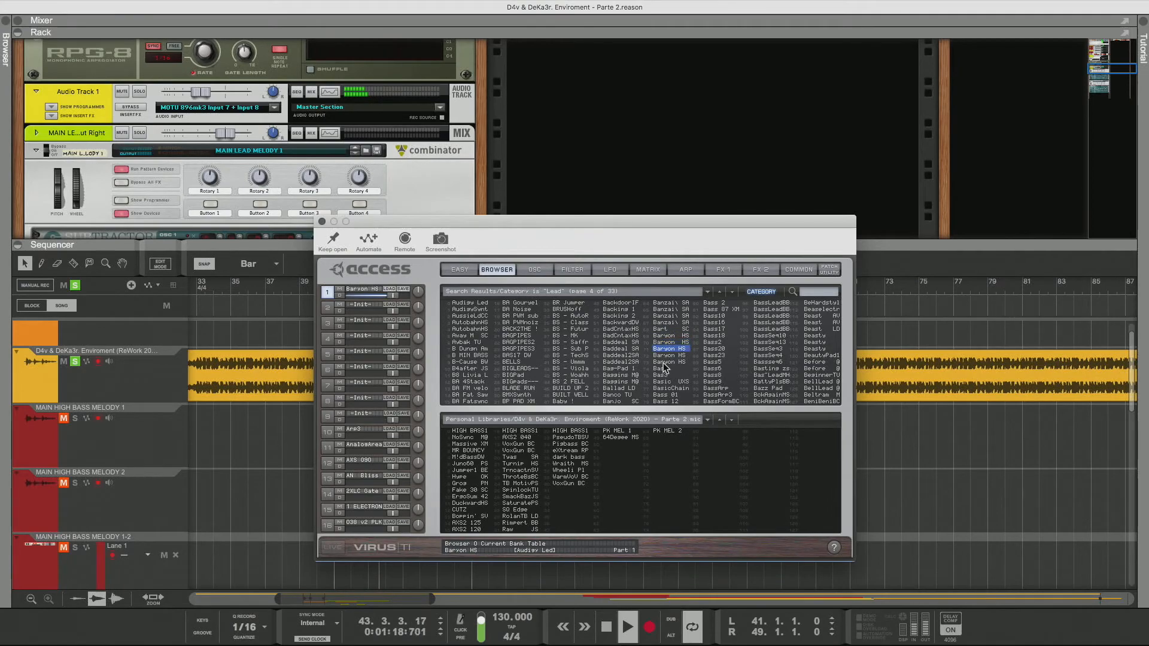
{"action": "key", "text": "Down"}
{"action": "key", "text": "Down"}
{"action": "key", "text": "Down"}
{"action": "key", "text": "Down"}
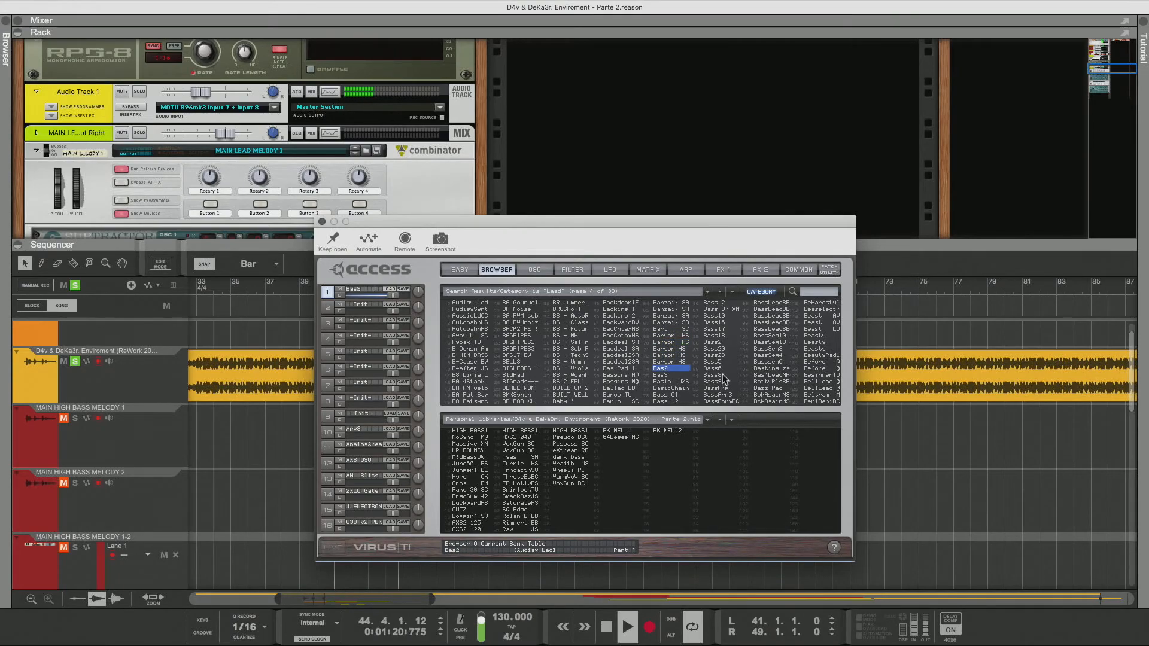
Audition patches down the sixth column of the Lead results, ending on BassArp
{"action": "key", "text": "Down"}
{"action": "key", "text": "Down"}
{"action": "key", "text": "Down"}
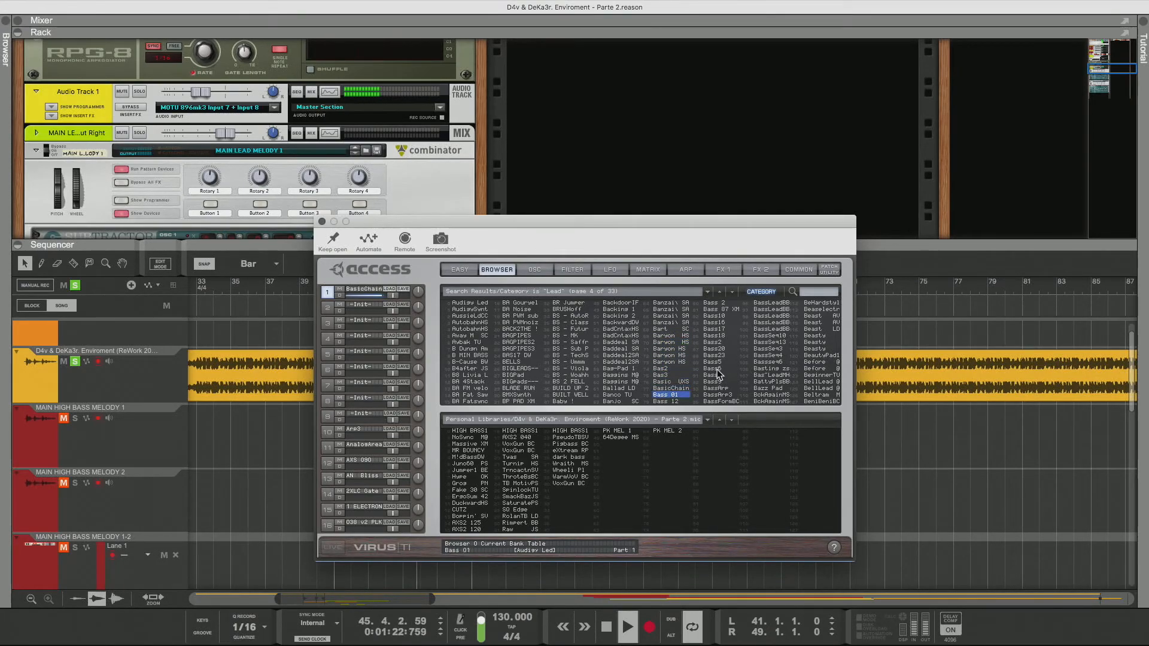
{"action": "key", "text": "Down"}
{"action": "key", "text": "Down"}
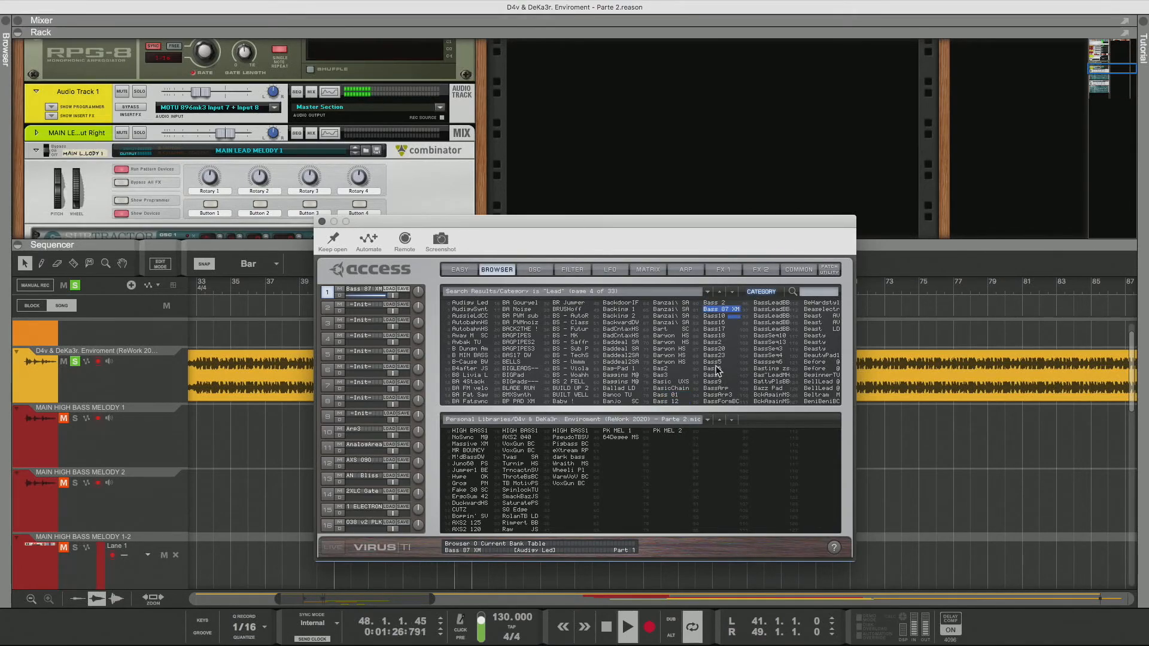
{"action": "key", "text": "Down"}
{"action": "key", "text": "Down"}
{"action": "key", "text": "Down"}
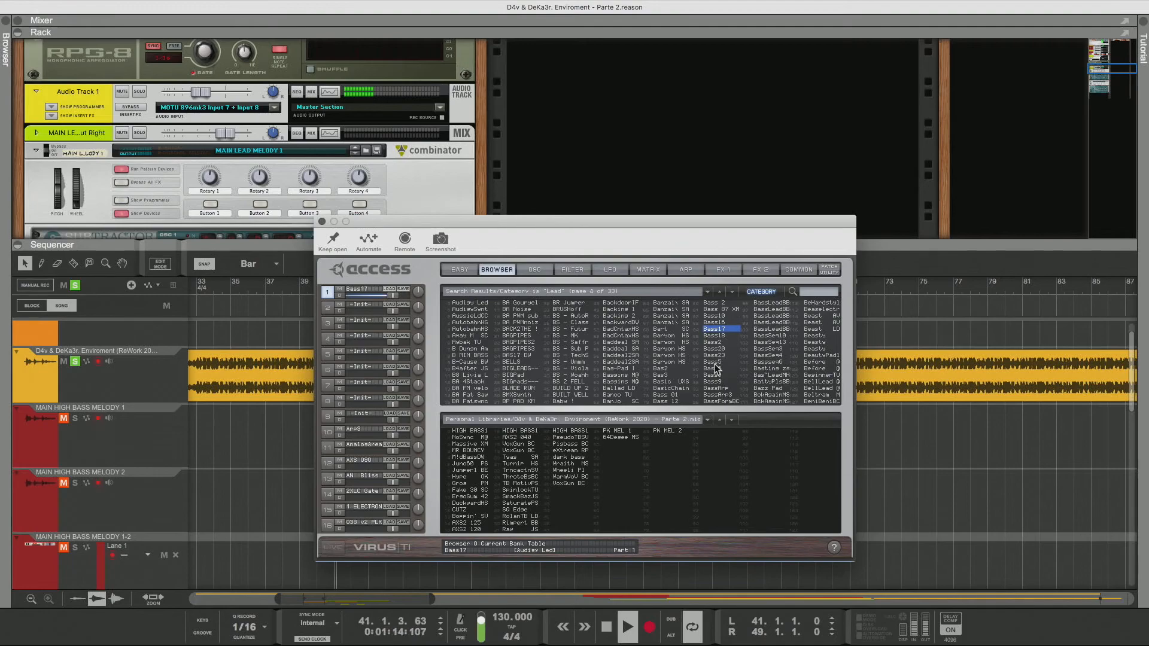
{"action": "key", "text": "Down"}
{"action": "key", "text": "Down"}
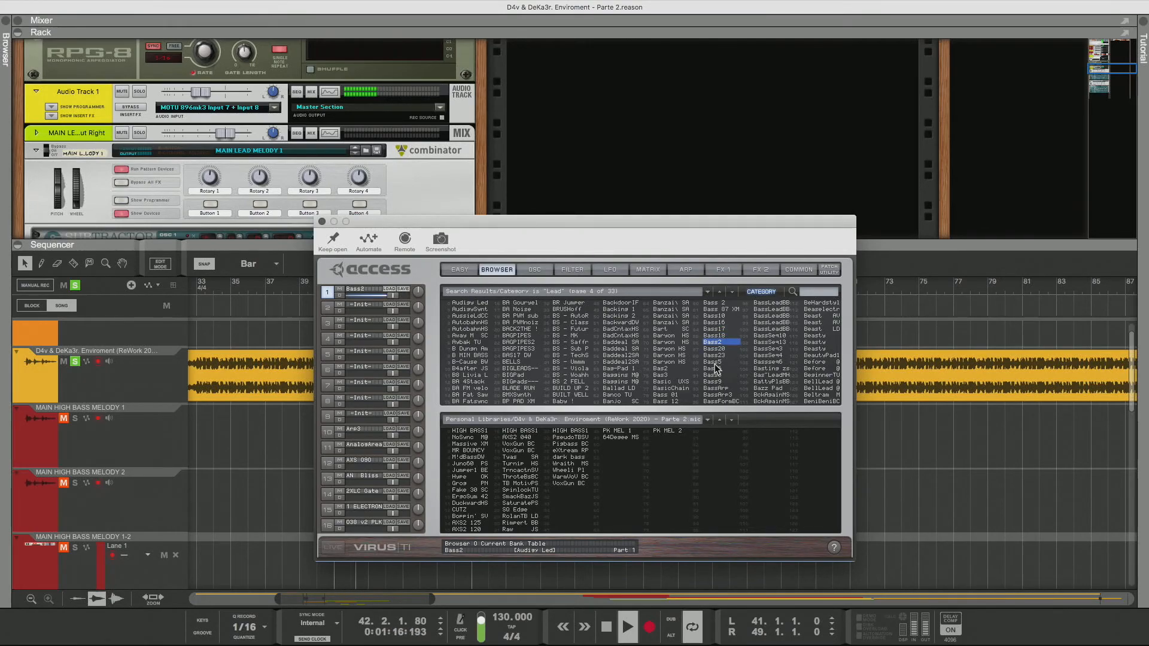
{"action": "key", "text": "Down"}
{"action": "key", "text": "Down"}
{"action": "key", "text": "Down"}
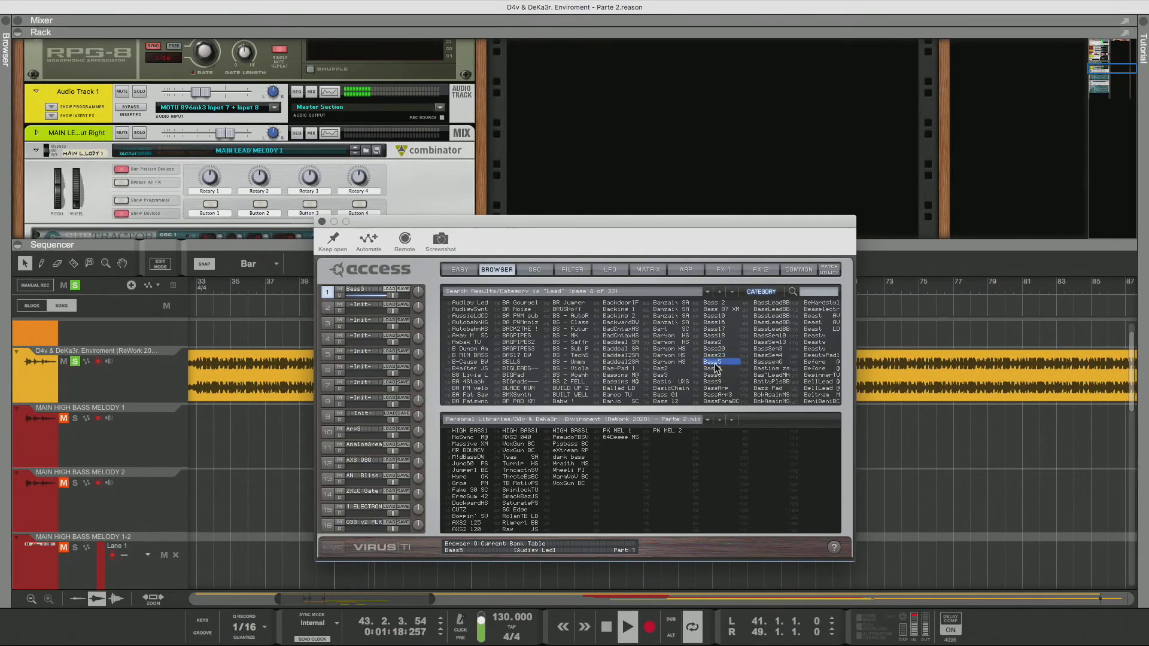
{"action": "key", "text": "Up"}
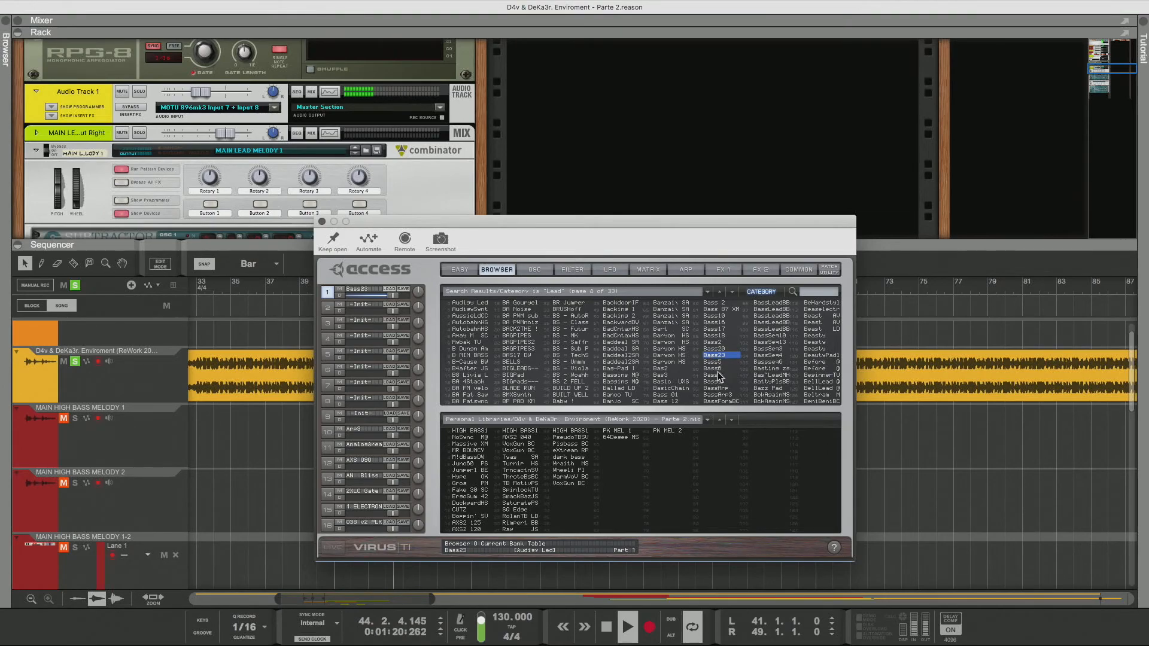
{"action": "key", "text": "Down"}
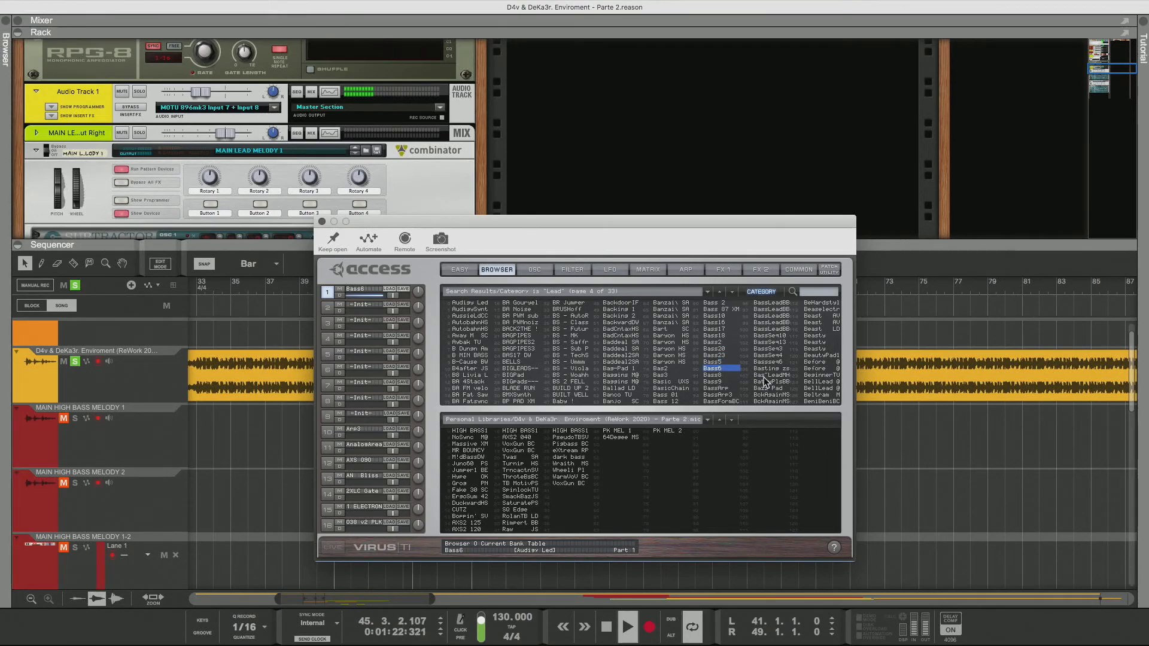
{"action": "key", "text": "Down"}
{"action": "key", "text": "Down"}
{"action": "key", "text": "Down"}
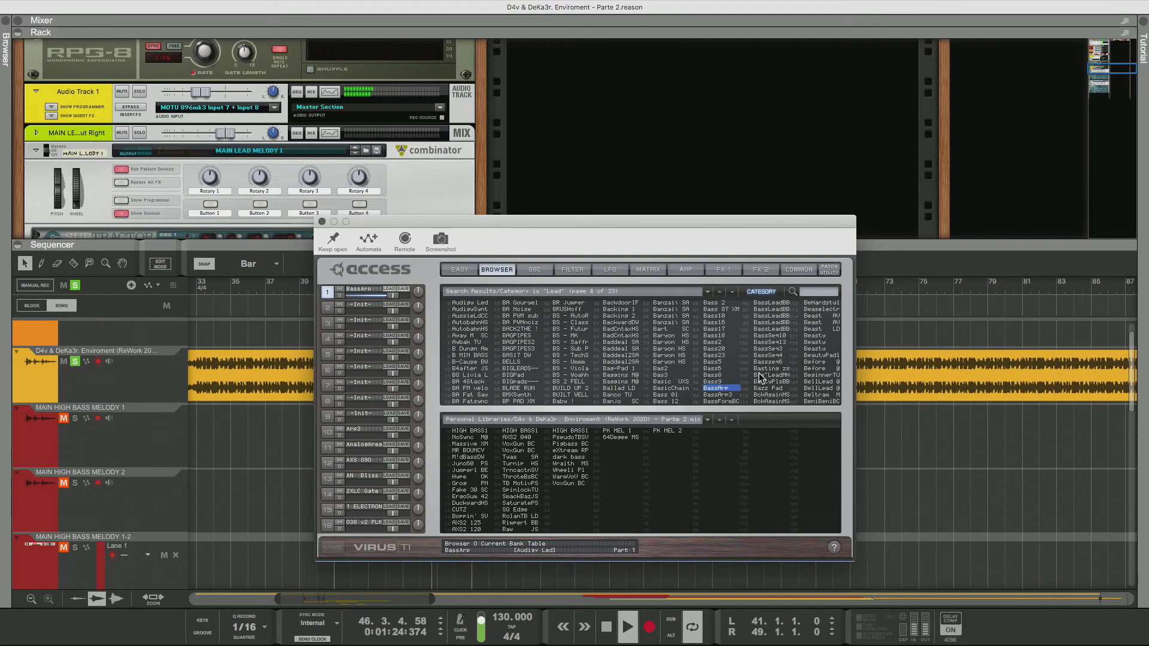
Check the BassArp patch's common settings and raise its amplifier envelope release to 51
{"action": "left_click", "coordinate": [797, 270]}
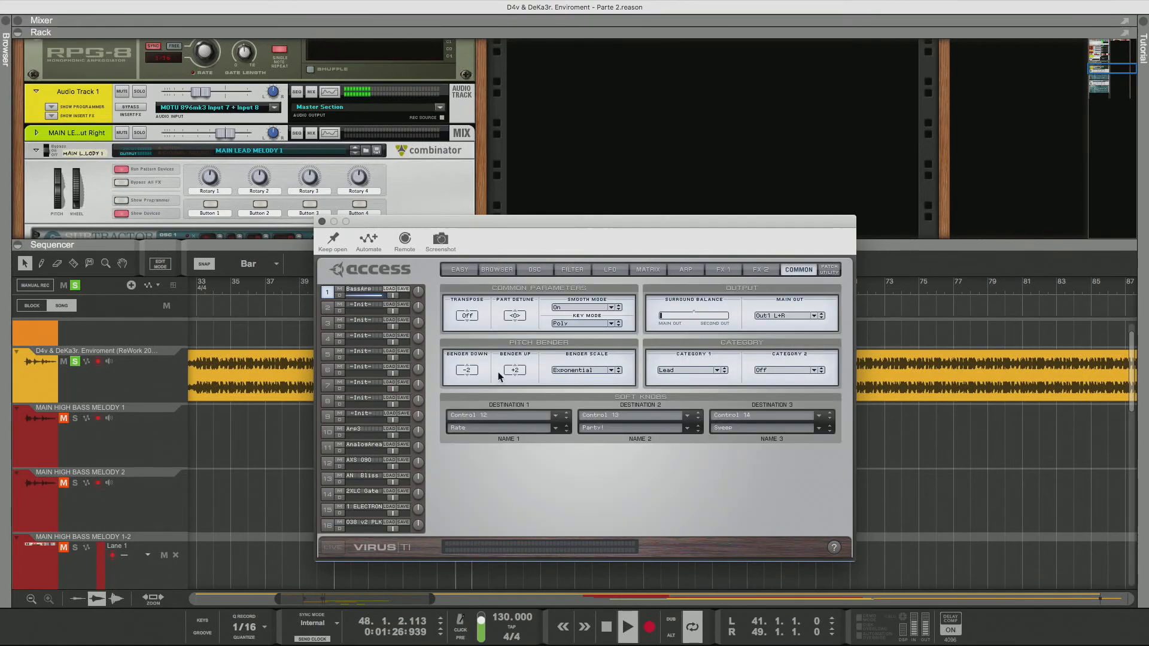
{"action": "left_click", "coordinate": [761, 270]}
{"action": "left_click", "coordinate": [449, 354]}
{"action": "left_click", "coordinate": [449, 440]}
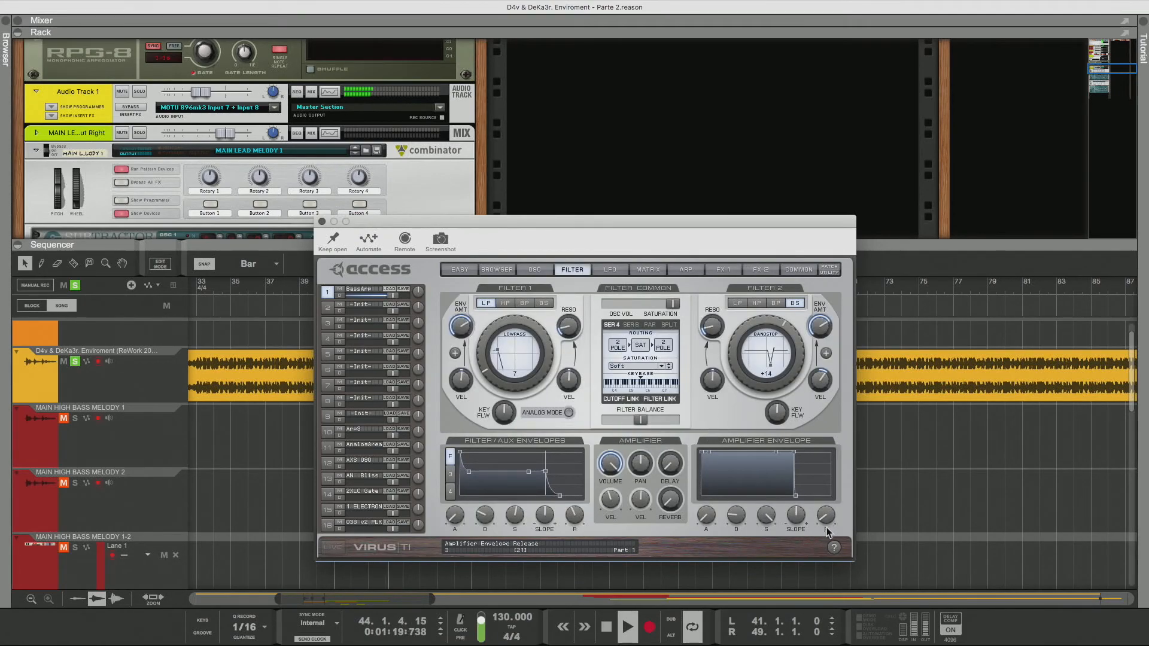
{"action": "left_click_drag", "start_coordinate": [827, 526], "coordinate": [824, 481]}
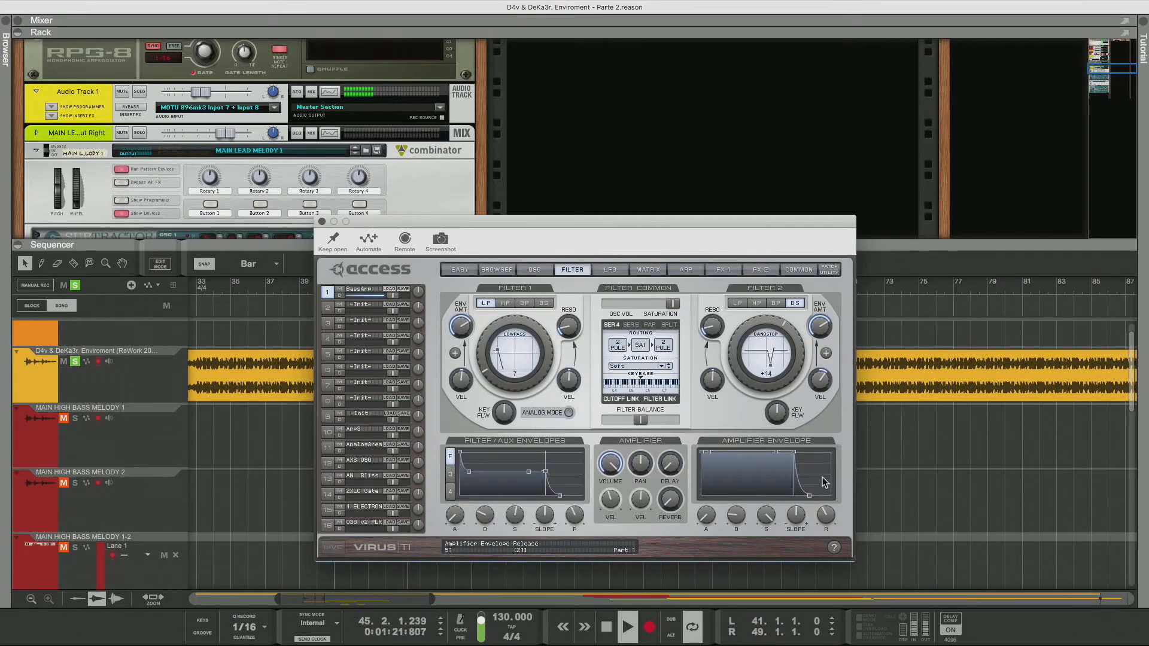
Audition patches down the seventh column of the Lead results, from BassFrm3 to BassSen13
{"action": "left_click", "coordinate": [497, 269]}
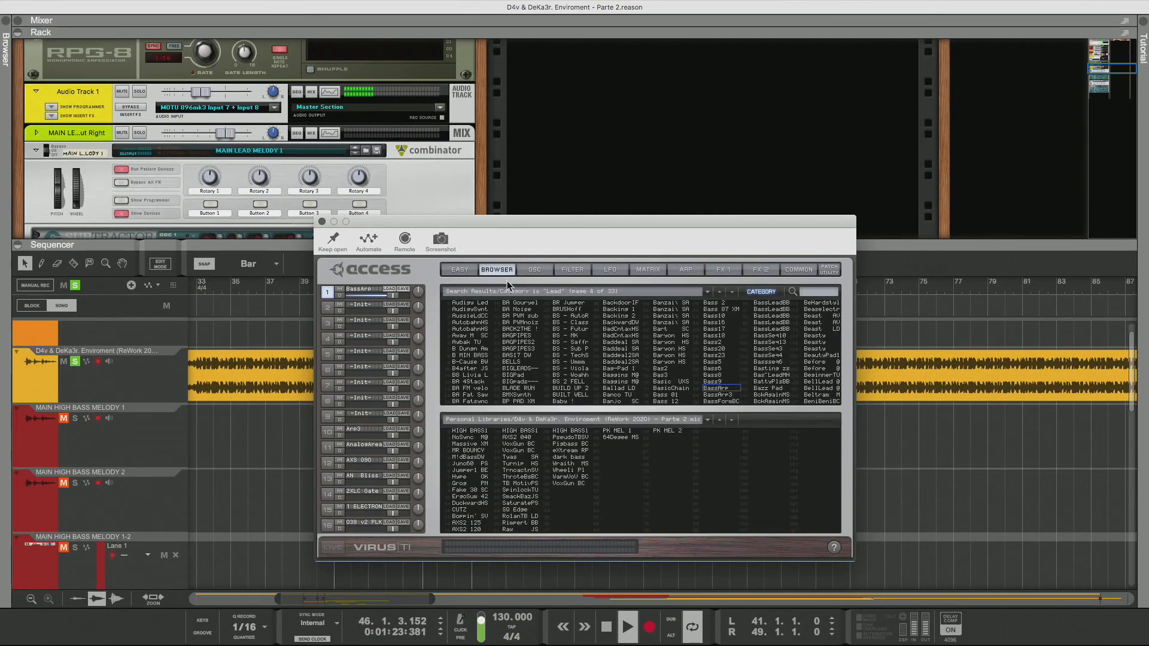
{"action": "left_click", "coordinate": [711, 396]}
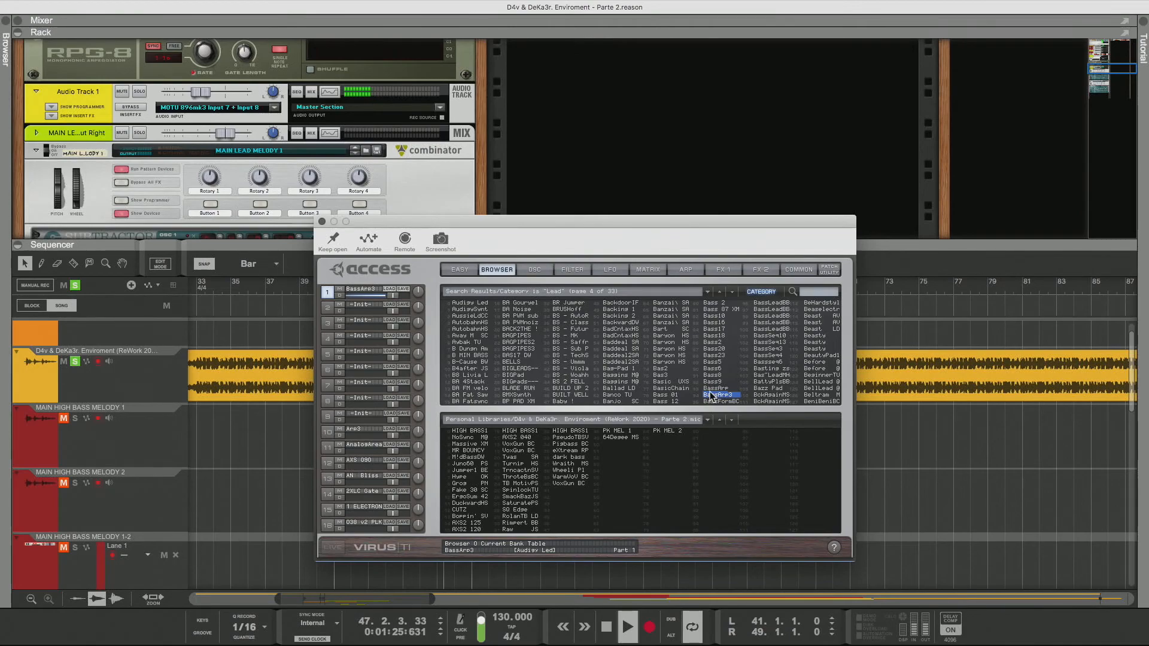
{"action": "key", "text": "Down"}
{"action": "key", "text": "Down"}
{"action": "key", "text": "Down"}
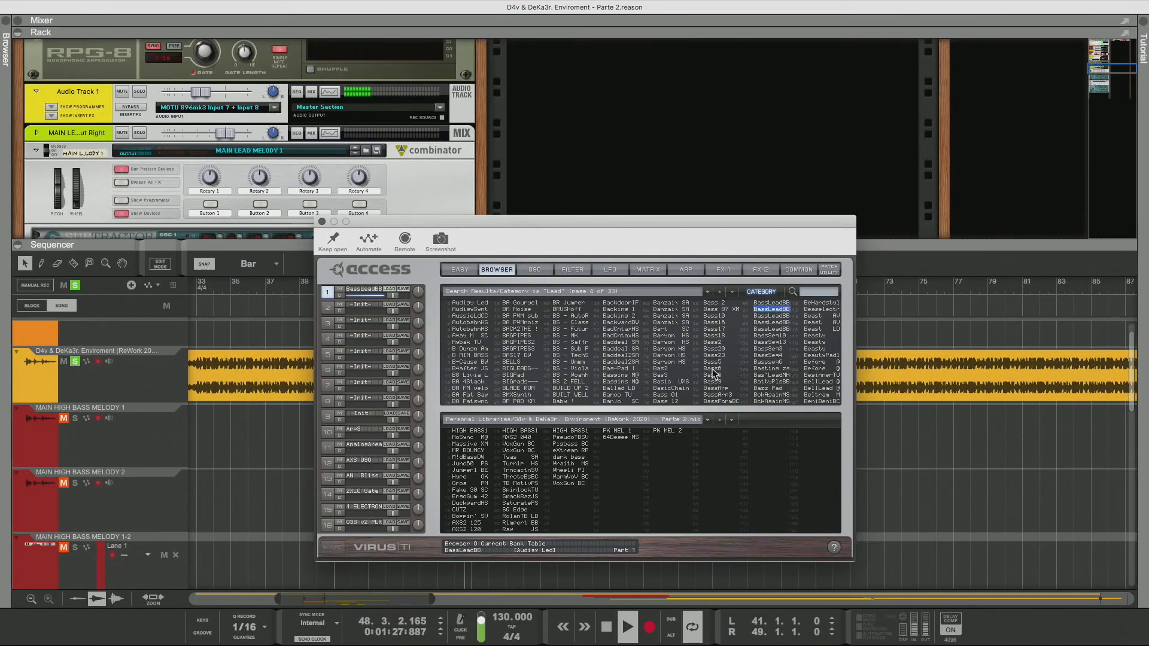
{"action": "key", "text": "Down"}
{"action": "key", "text": "Down"}
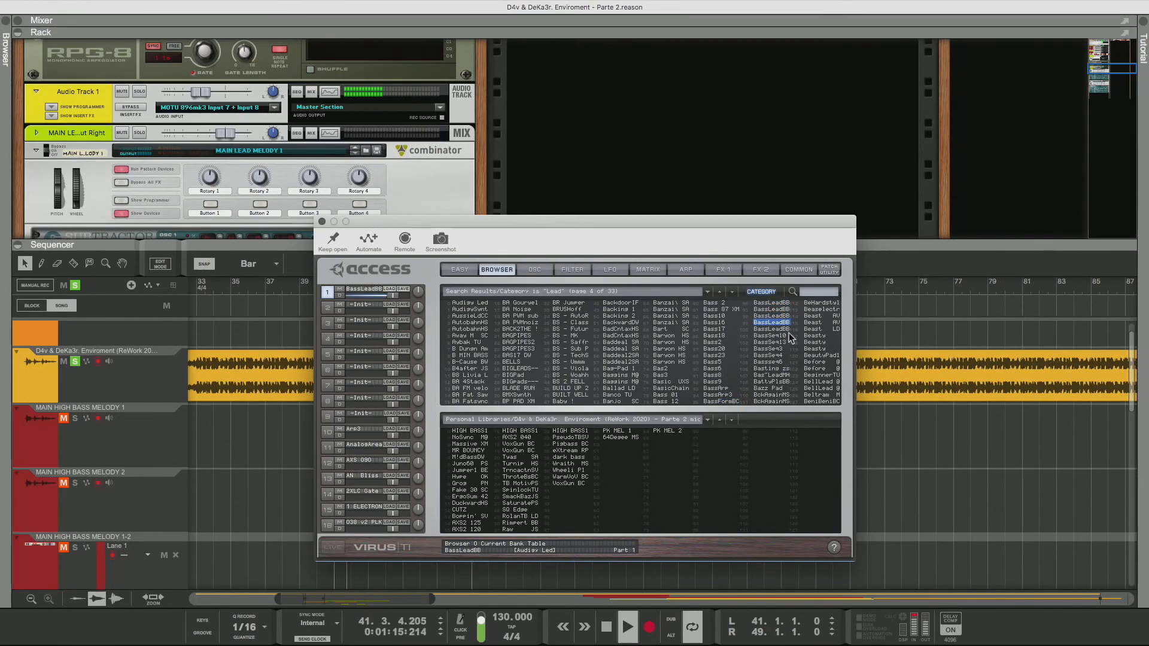
{"action": "key", "text": "Down"}
{"action": "key", "text": "Down"}
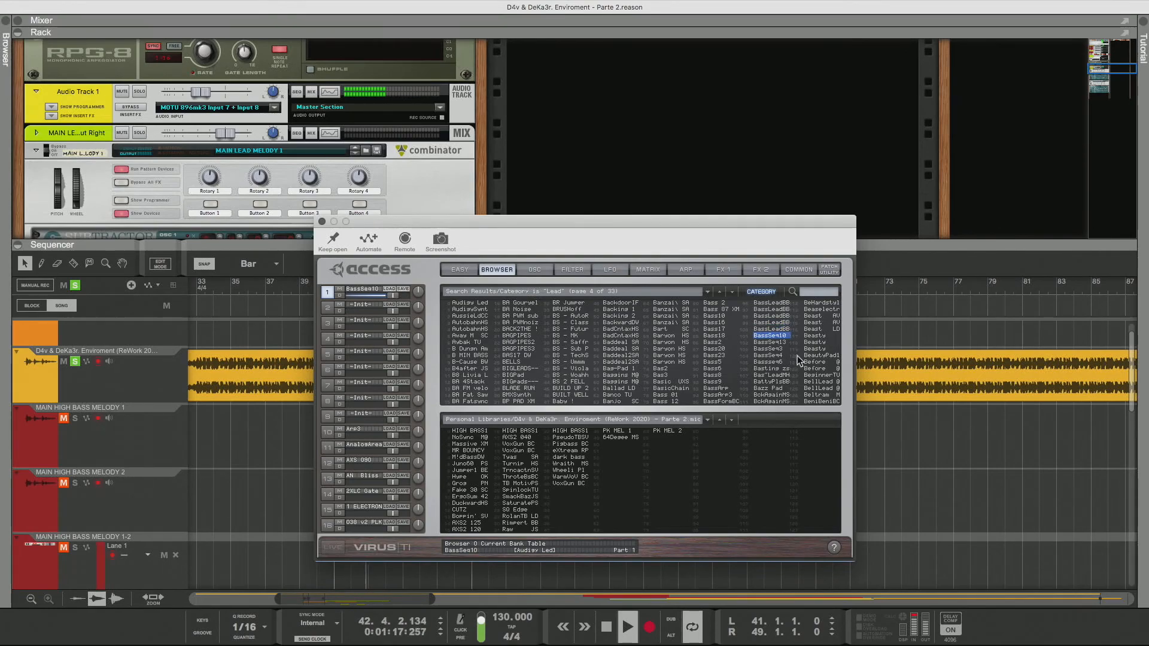
{"action": "key", "text": "Down"}
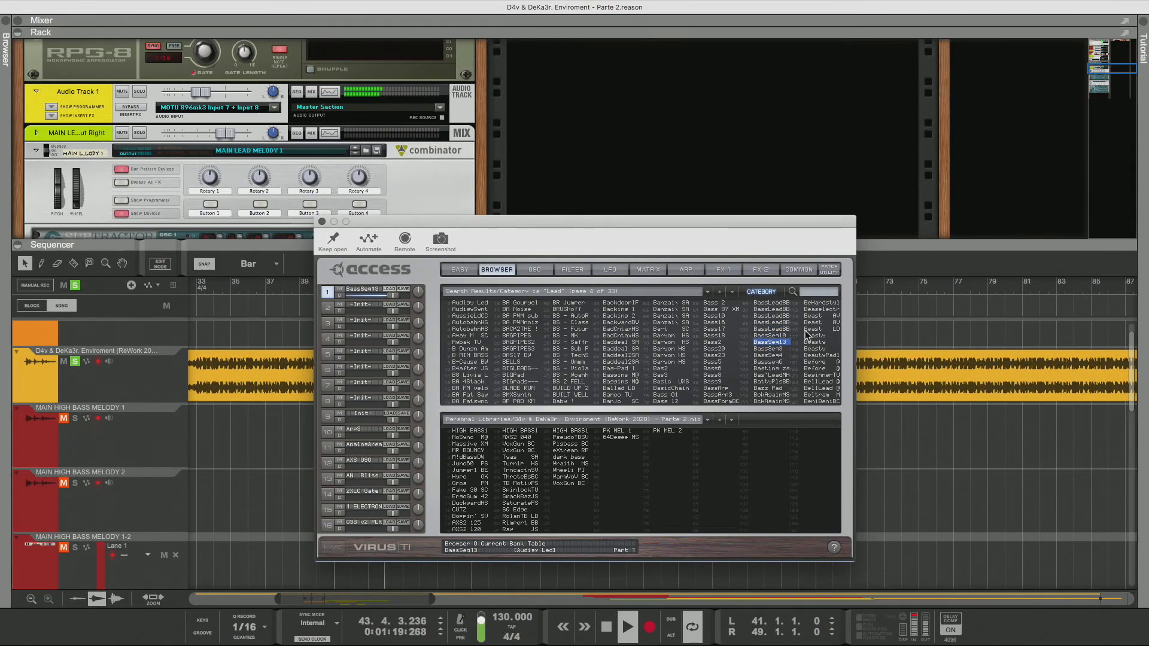
Transpose the BassSen13 patch to -24 in its common parameters
{"action": "left_click", "coordinate": [799, 269]}
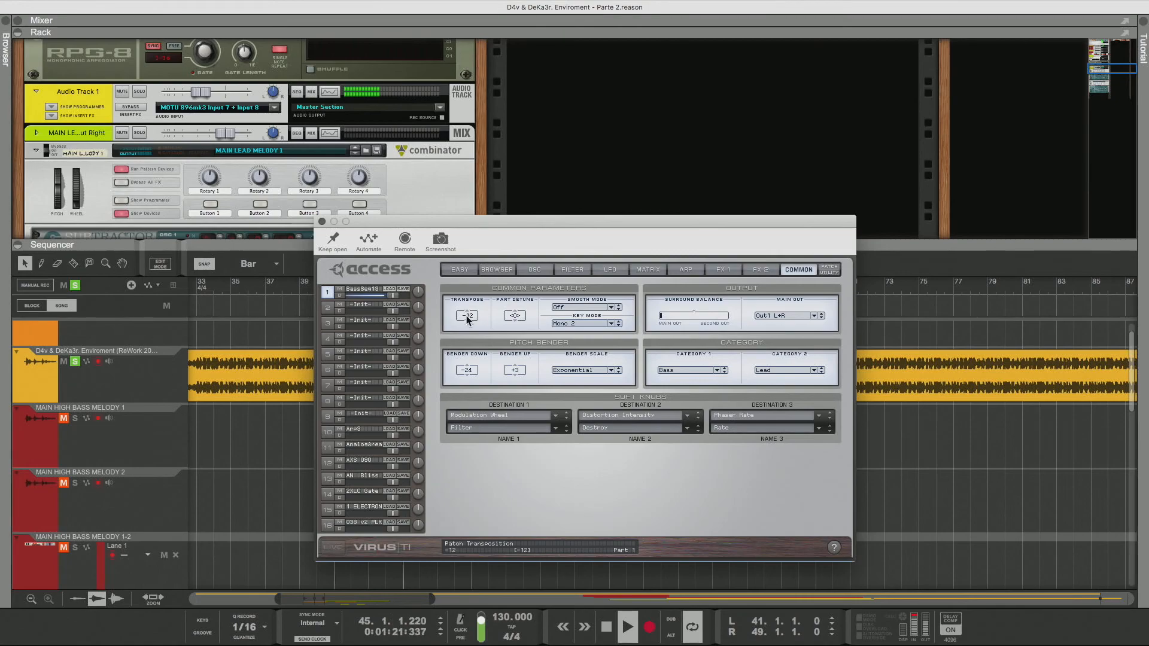
{"action": "left_click_drag", "start_coordinate": [467, 319], "coordinate": [470, 343]}
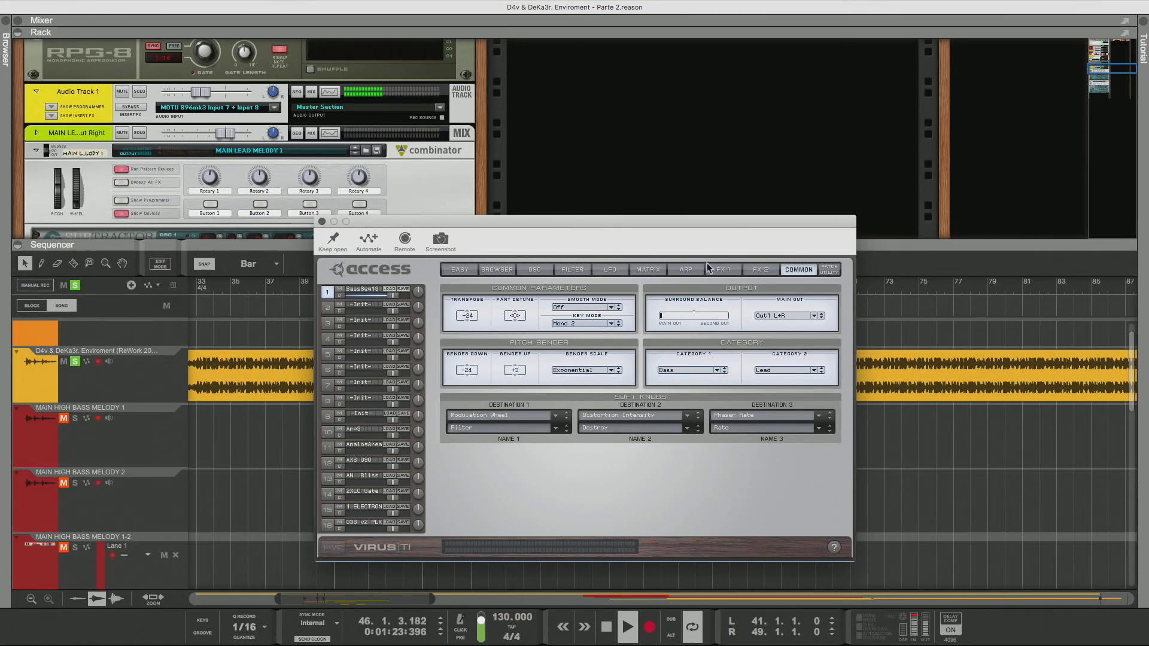
Toggle the reverb and delay on/off switches on the second effects page
{"action": "left_click", "coordinate": [747, 270]}
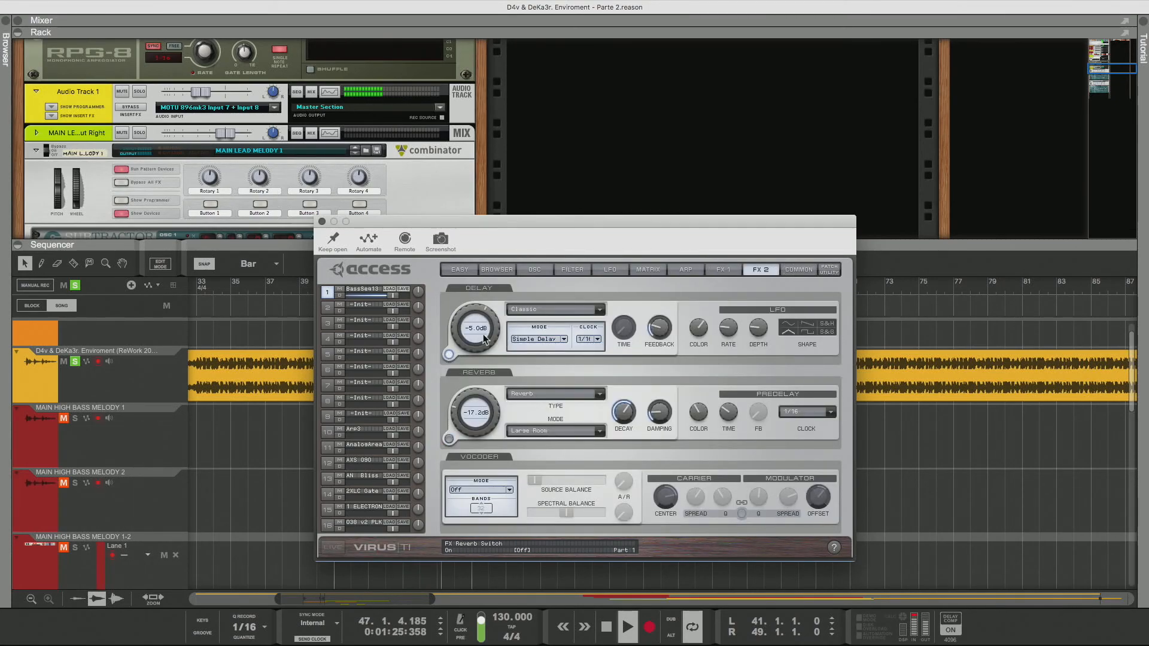
{"action": "left_click", "coordinate": [448, 439]}
{"action": "left_click", "coordinate": [450, 355]}
Raise the amplifier envelope release on the filter page
{"action": "left_click", "coordinate": [584, 271]}
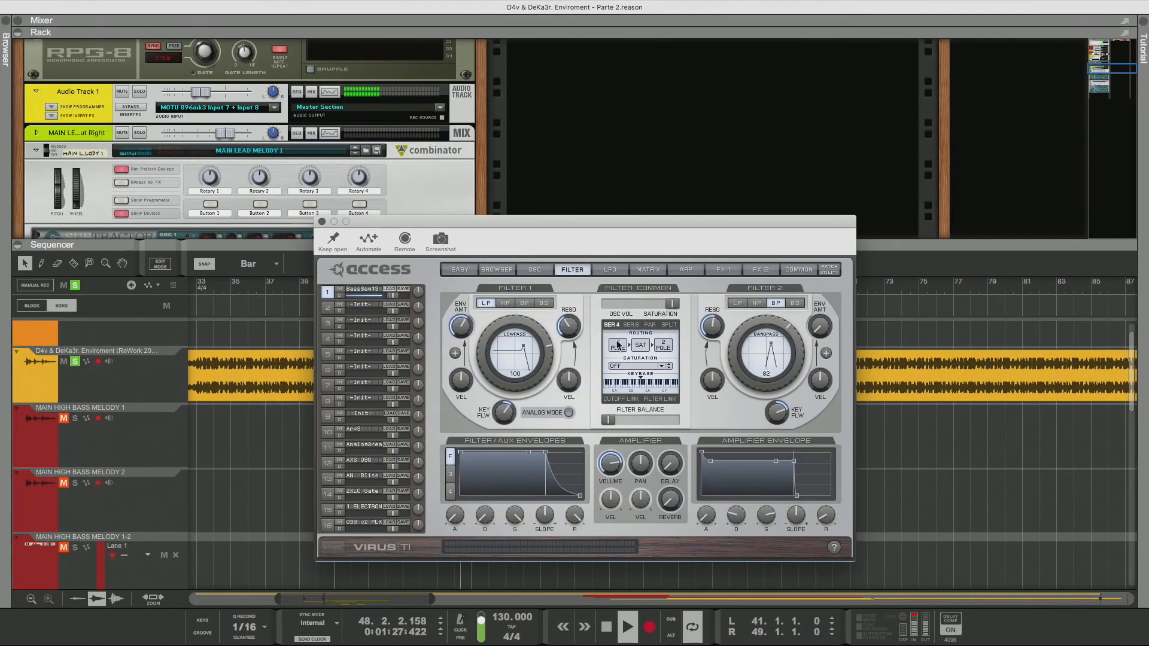
{"action": "left_click_drag", "start_coordinate": [825, 514], "coordinate": [827, 488]}
Return to the Lead results and audition the seventh column from BassSen4 down to Bazz Pad
{"action": "left_click", "coordinate": [503, 274]}
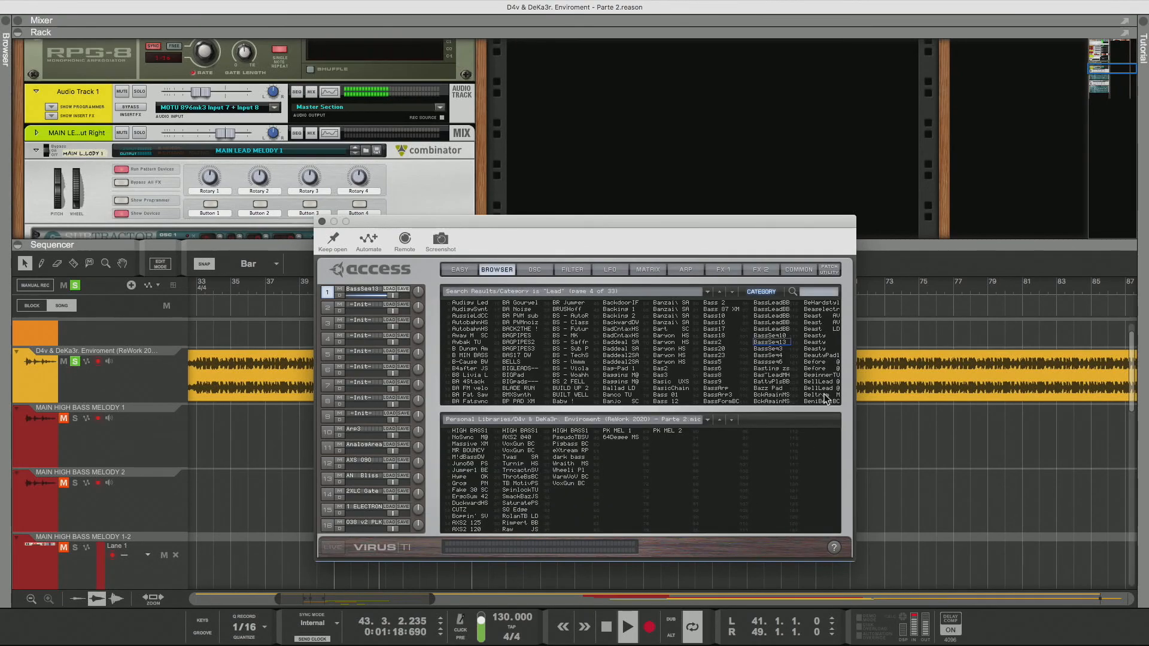
{"action": "left_click", "coordinate": [760, 349]}
{"action": "key", "text": "Down"}
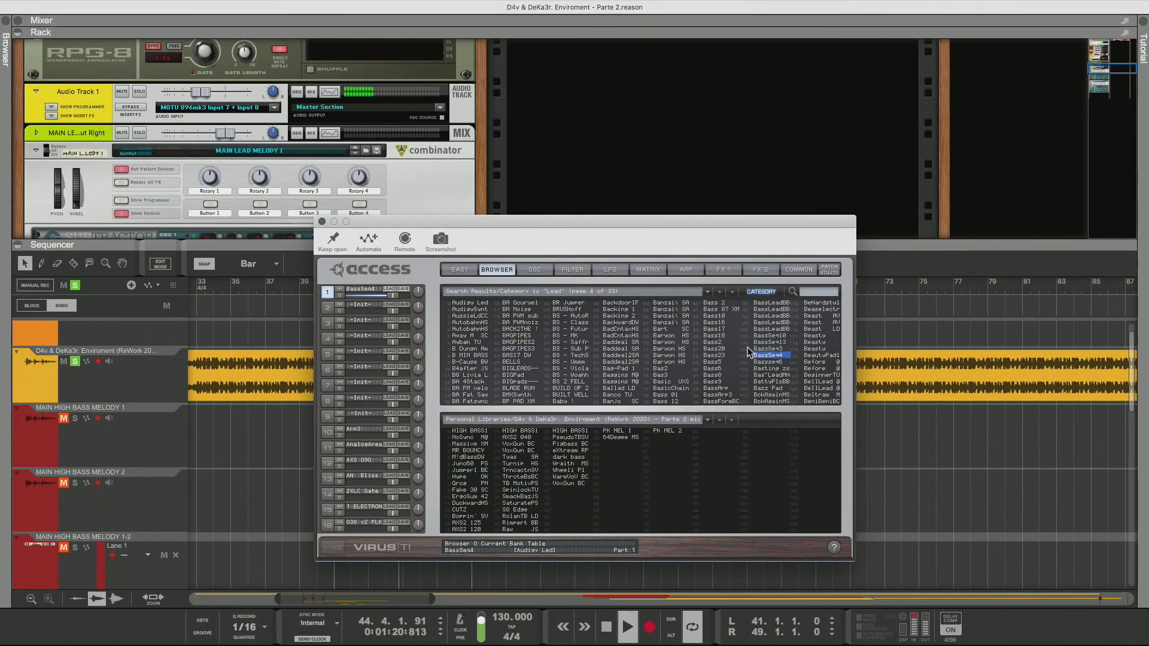
{"action": "key", "text": "Down"}
{"action": "key", "text": "Down"}
{"action": "key", "text": "Down"}
{"action": "key", "text": "Down"}
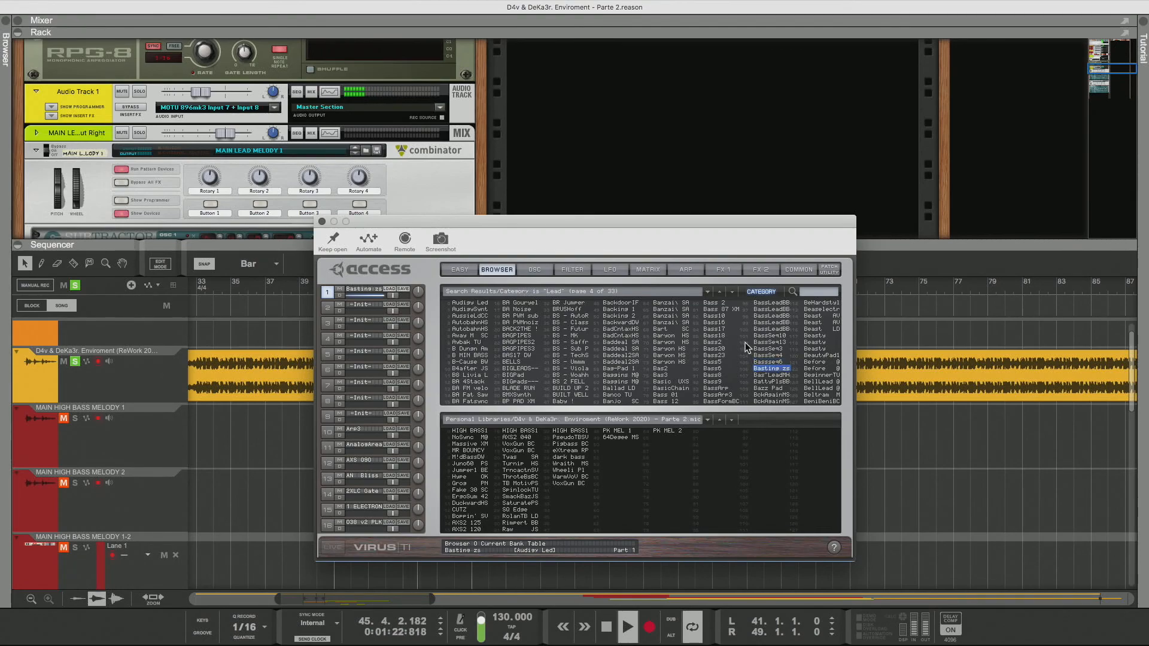
Audition patches down the eighth column of the Lead results, from BeHardstyl to BeniBeniBC
{"action": "key", "text": "Down"}
{"action": "key", "text": "Down"}
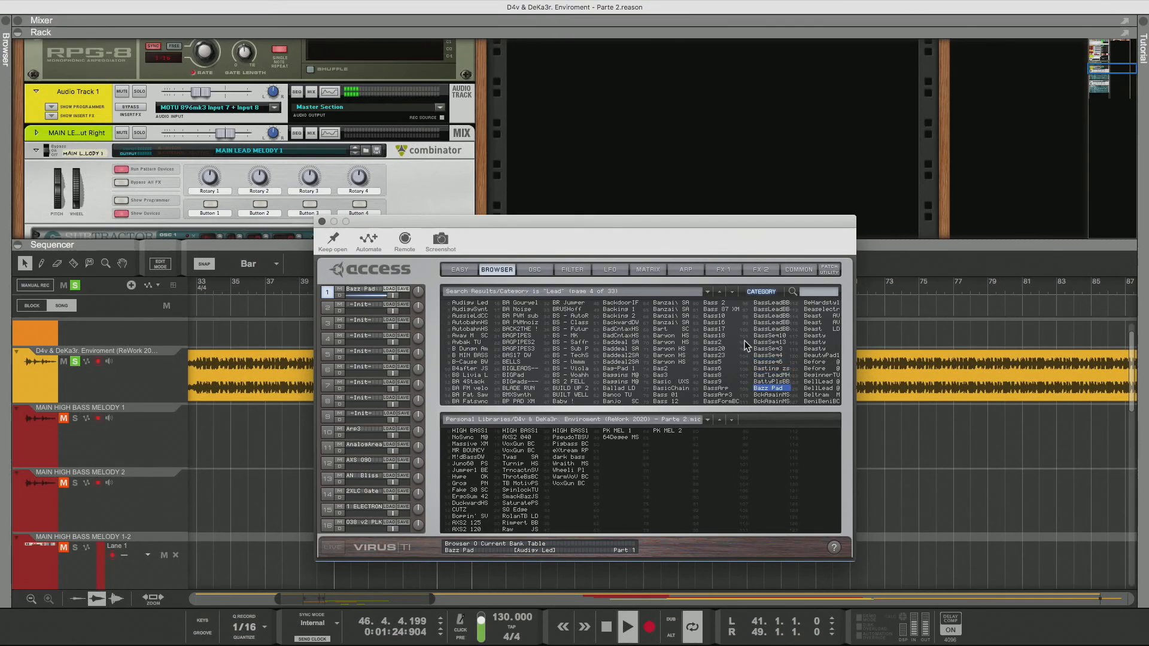
{"action": "key", "text": "Down"}
{"action": "key", "text": "Down"}
{"action": "key", "text": "Down"}
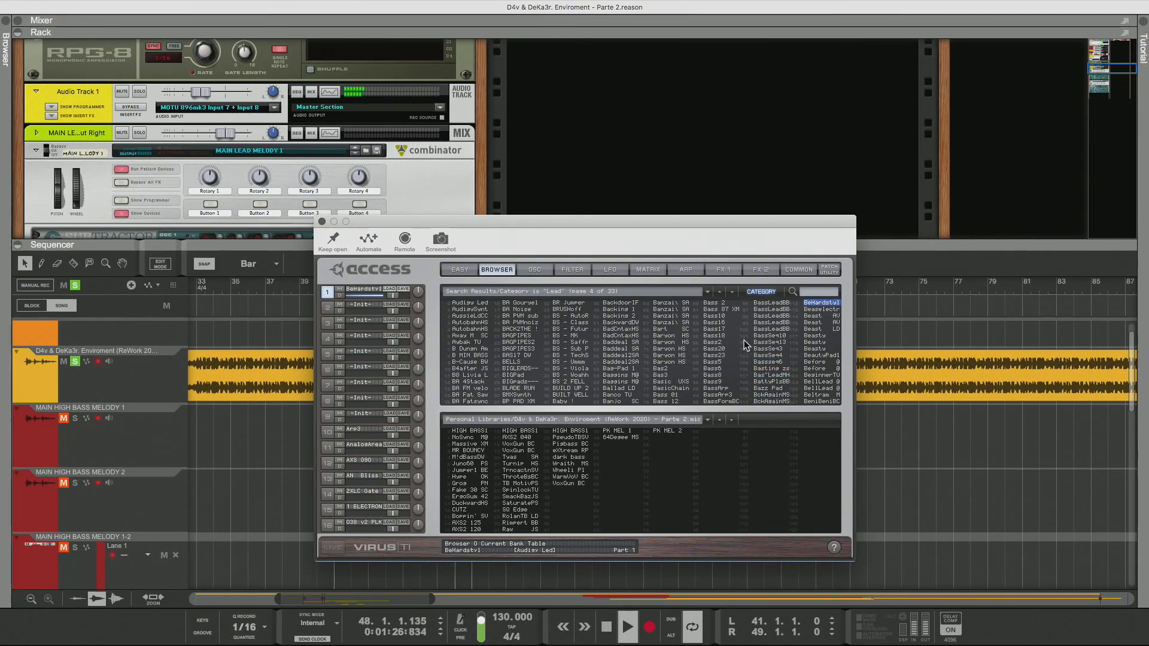
{"action": "key", "text": "Down"}
{"action": "key", "text": "Down"}
{"action": "key", "text": "Down"}
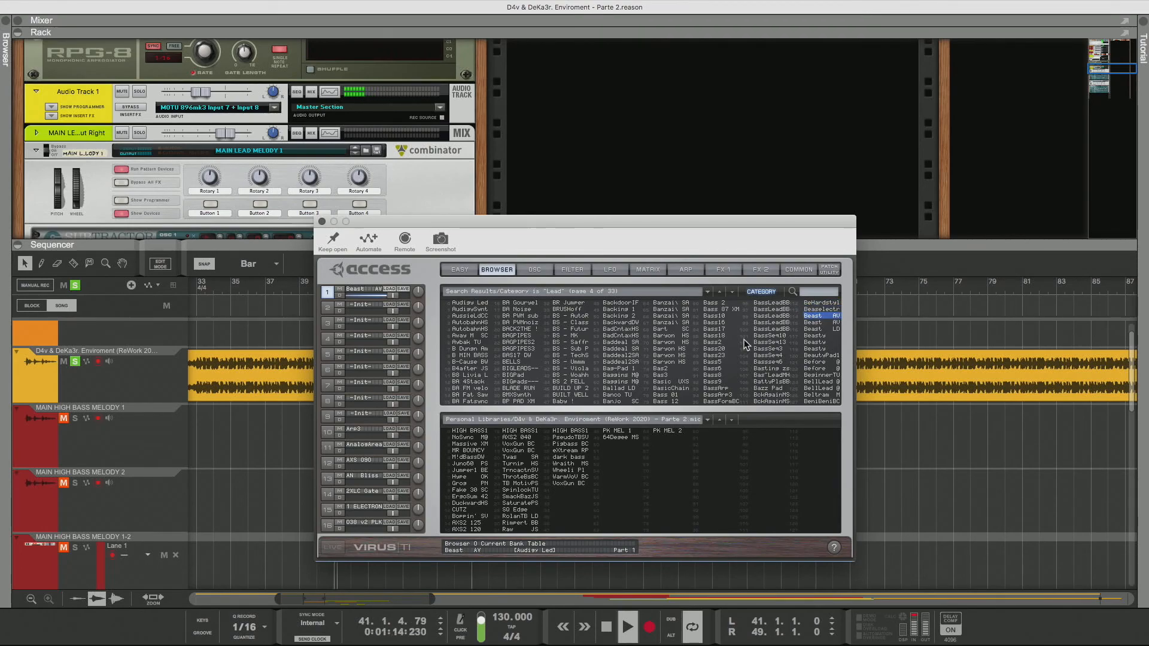
{"action": "key", "text": "Down"}
{"action": "key", "text": "Down"}
{"action": "key", "text": "Down"}
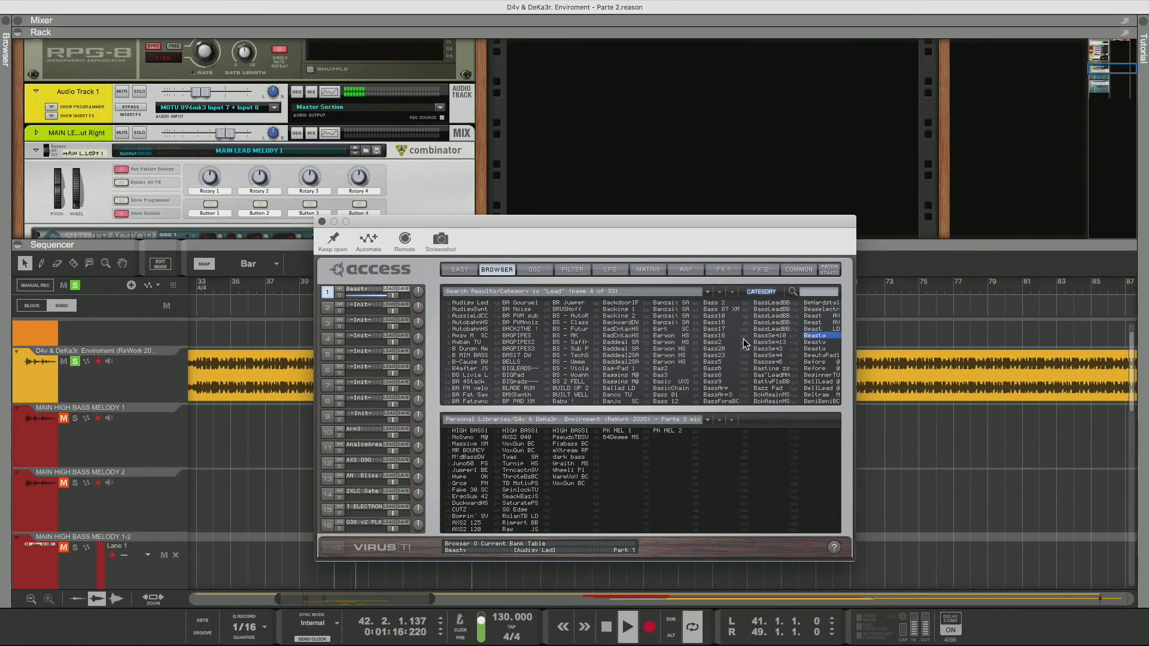
{"action": "key", "text": "Down"}
{"action": "key", "text": "Down"}
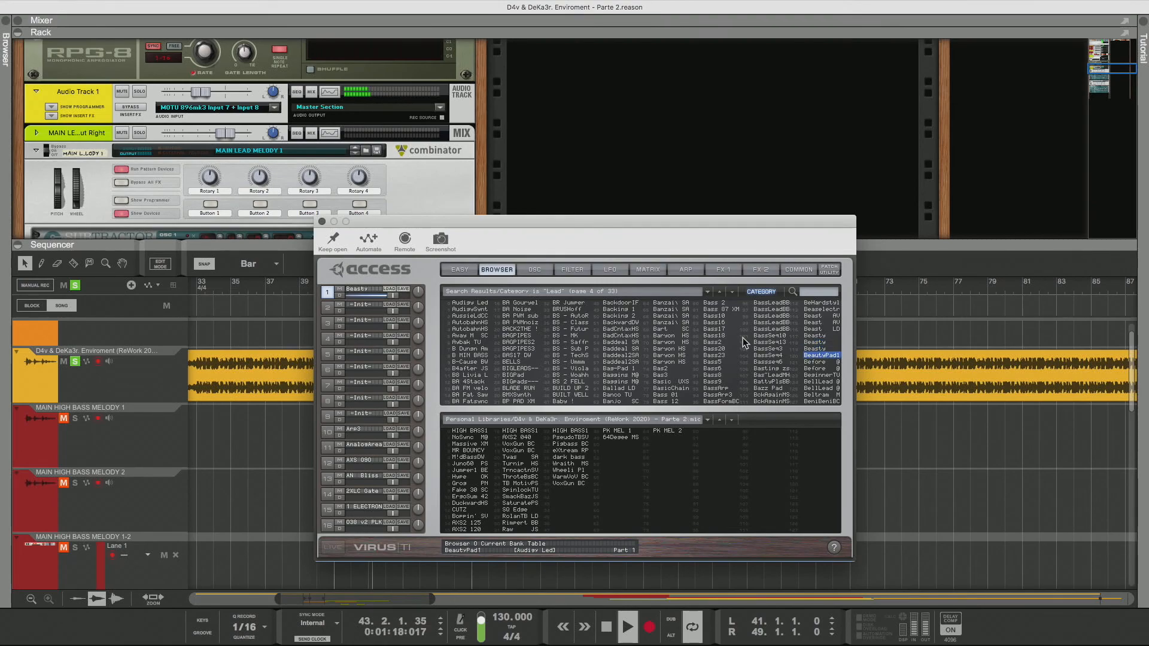
{"action": "key", "text": "Down"}
{"action": "key", "text": "Down"}
{"action": "key", "text": "Down"}
{"action": "key", "text": "Down"}
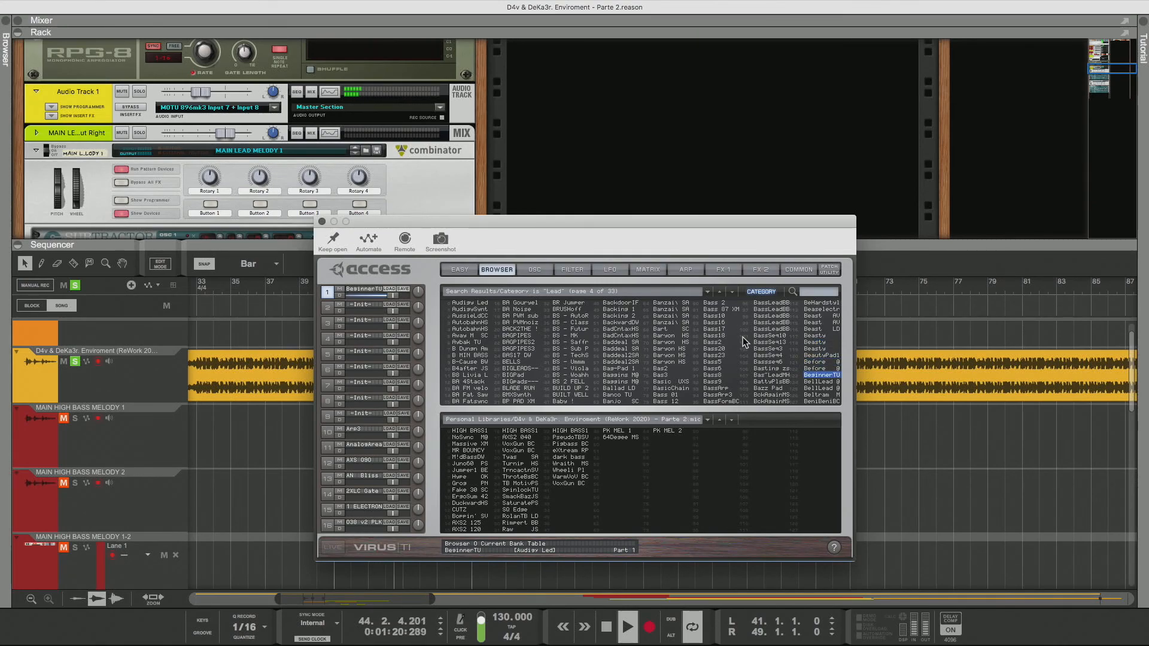
{"action": "key", "text": "Down"}
{"action": "key", "text": "Down"}
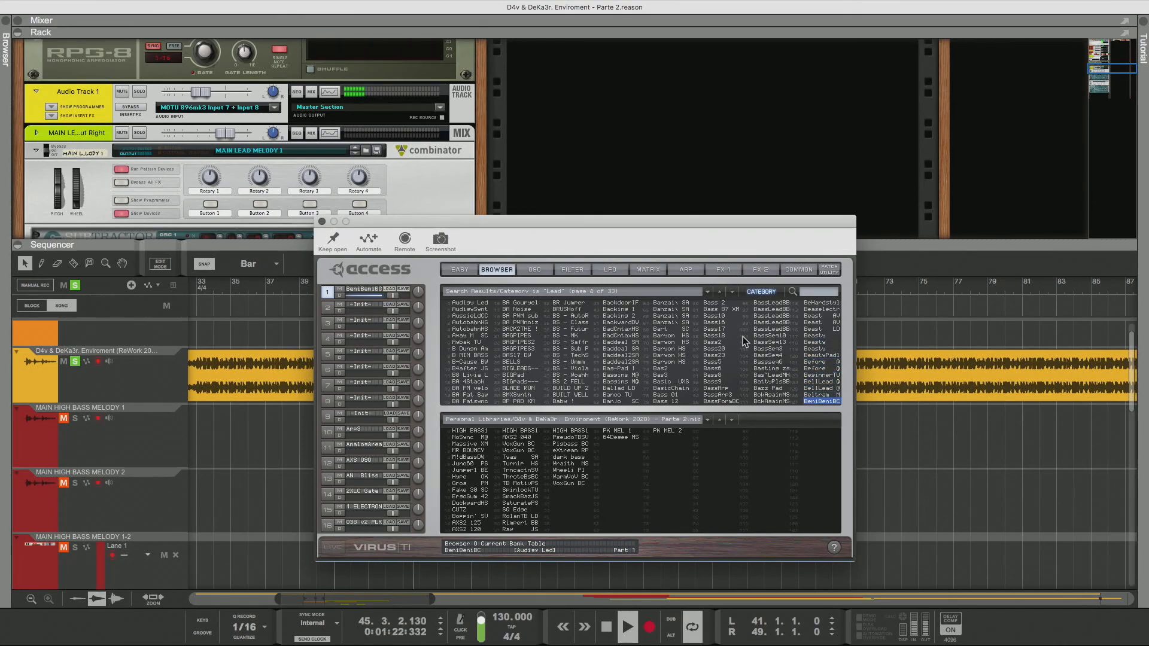
Move to the next page of Lead results and select its first patch, BeniBeniBC
{"action": "left_click", "coordinate": [732, 291]}
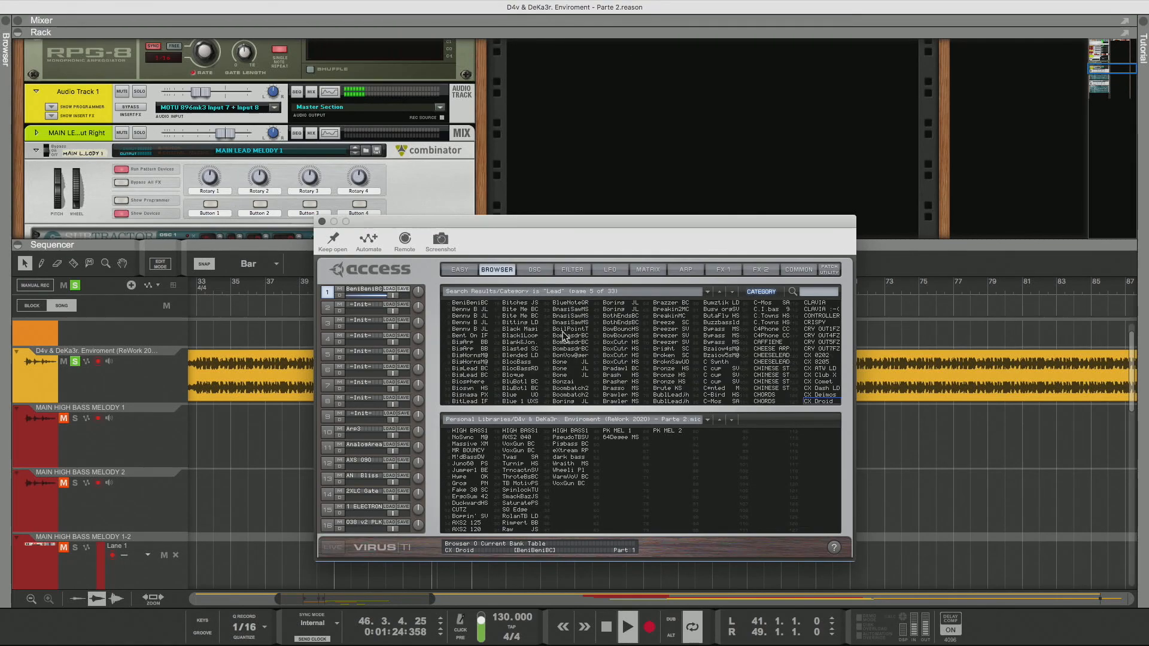
{"action": "left_click", "coordinate": [469, 302]}
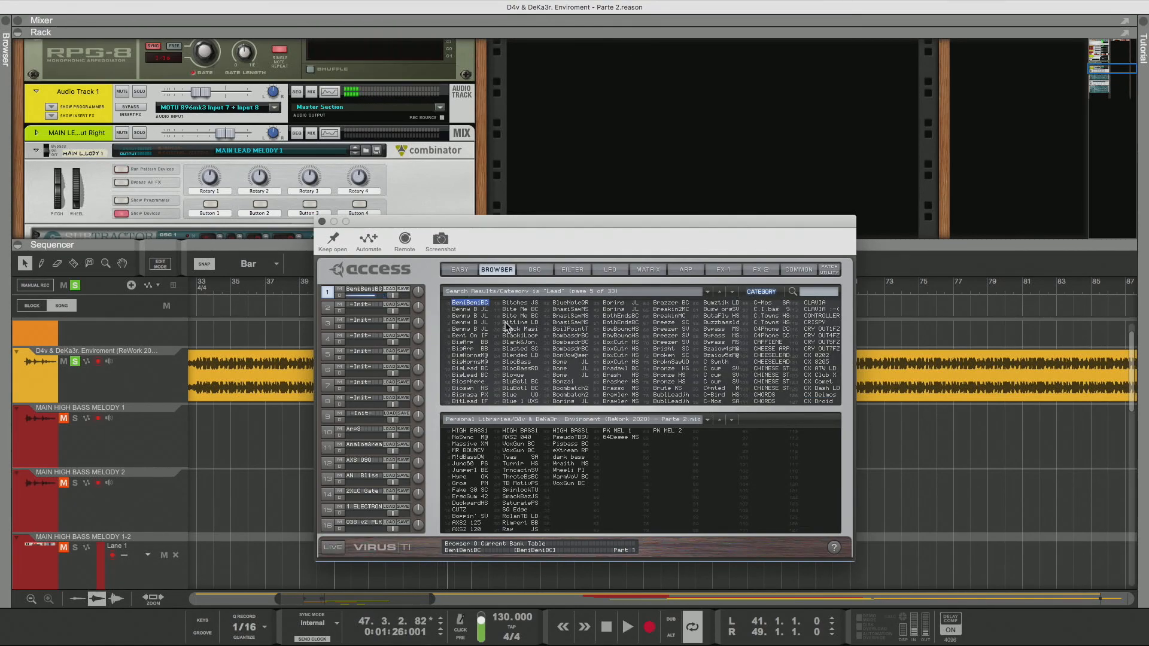